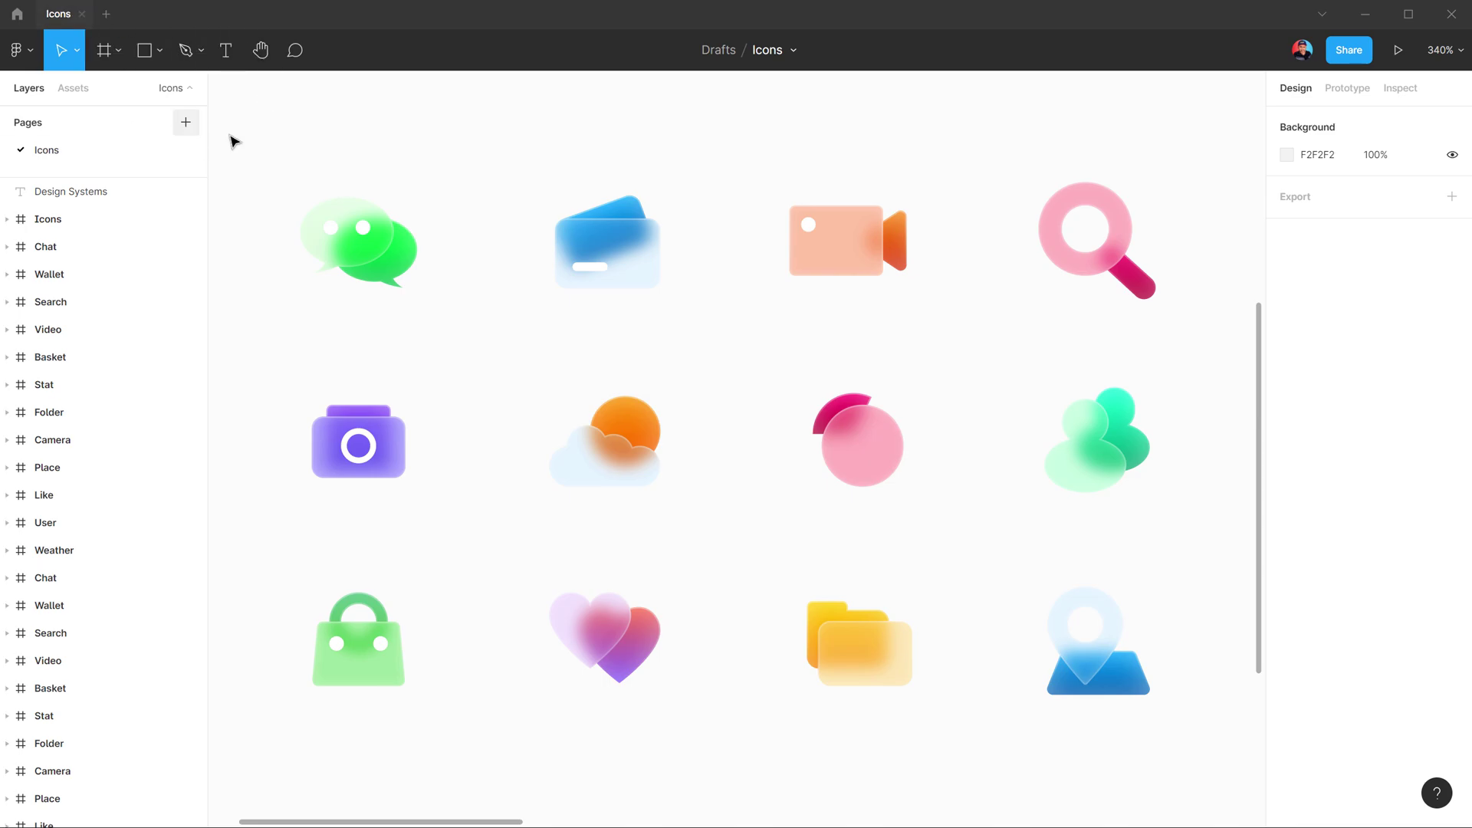
Add a page named 'Tutorial' next to Icons and open it as an empty canvas.
{"action": "left_click", "coordinate": [186, 126]}
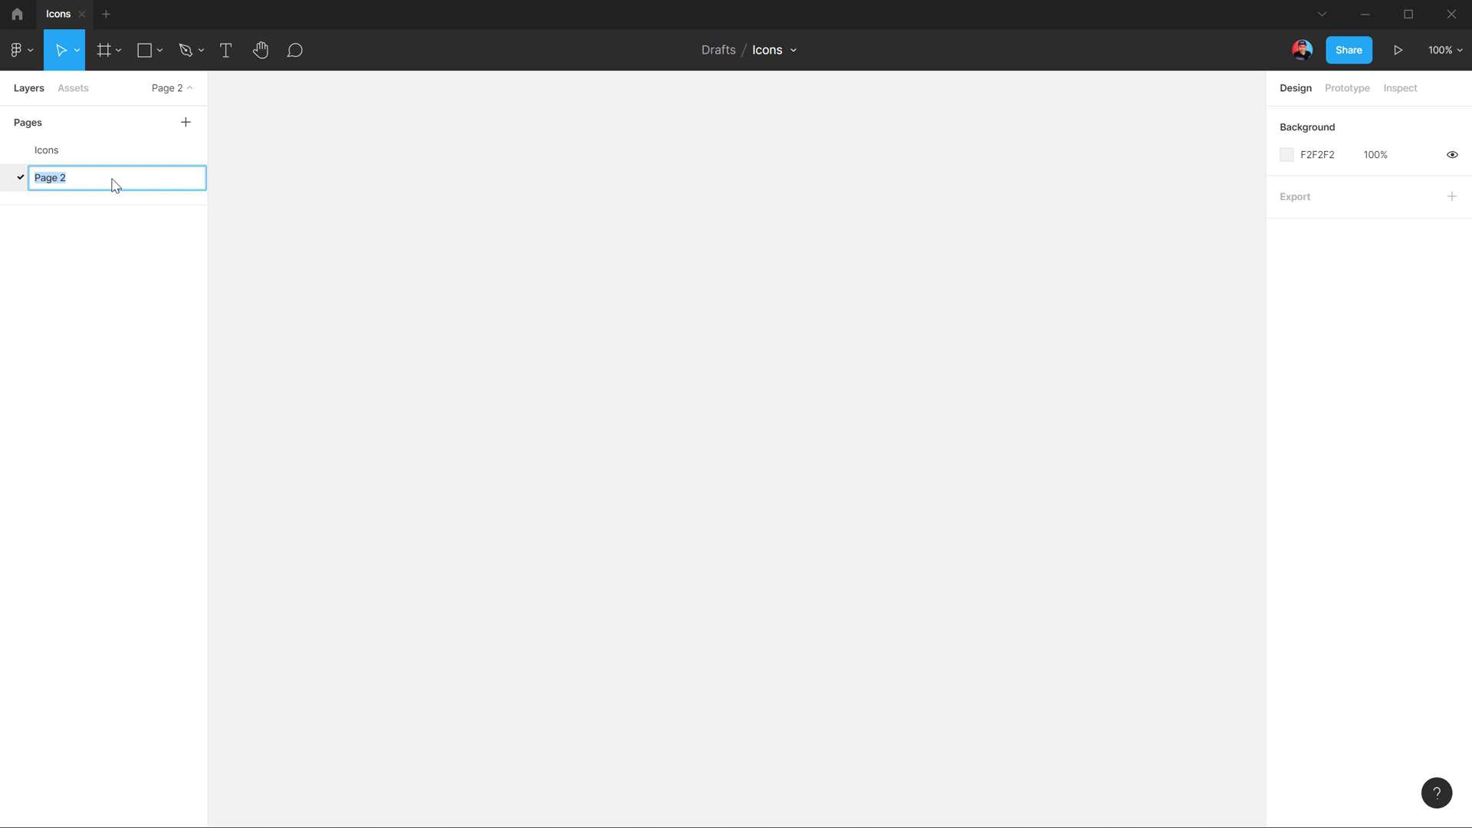
{"action": "type", "text": "Tutorial"}
{"action": "key", "text": "Return"}
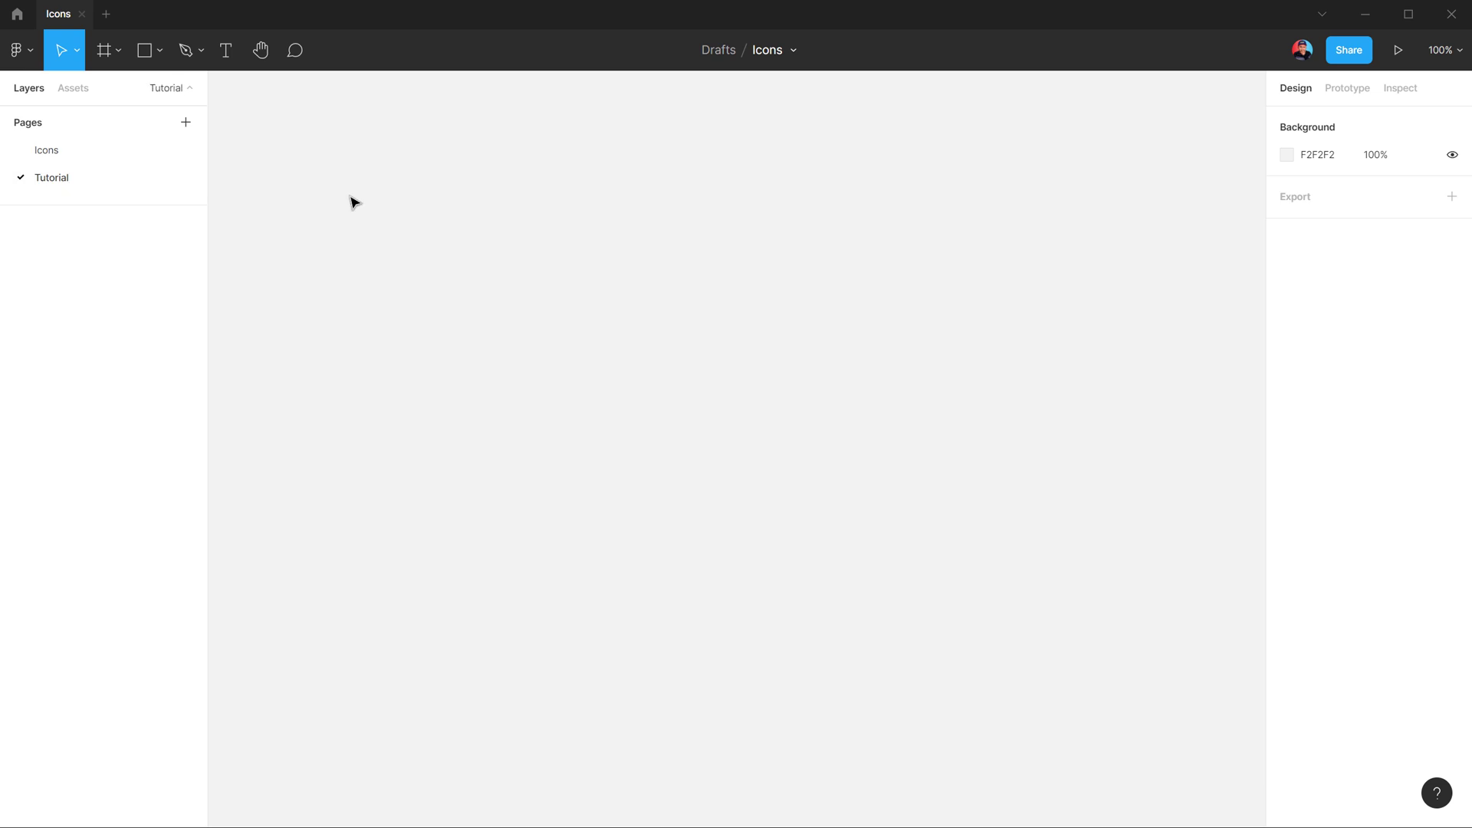
{"action": "left_click", "coordinate": [72, 152]}
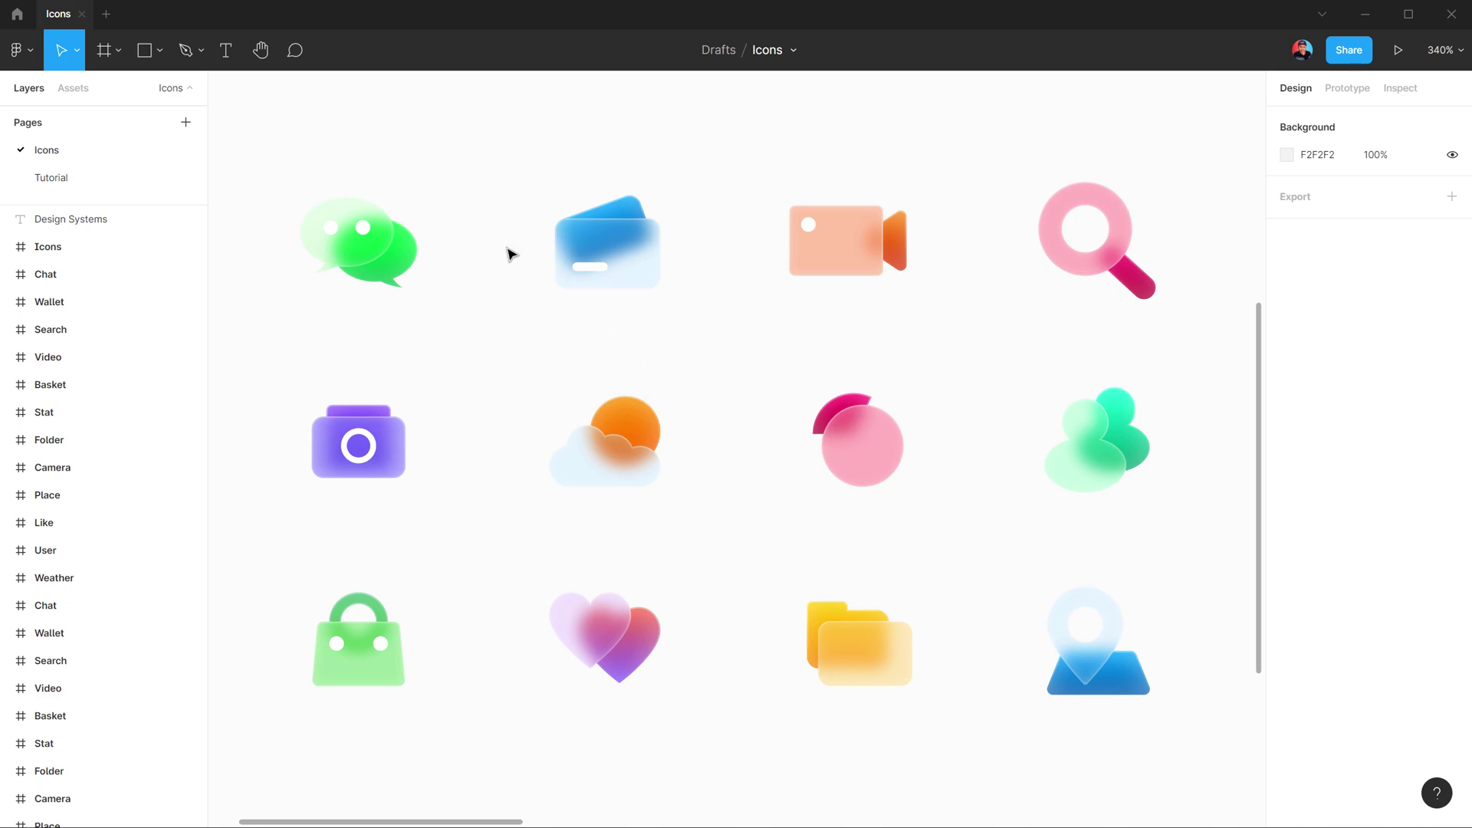
{"action": "left_click", "coordinate": [52, 177]}
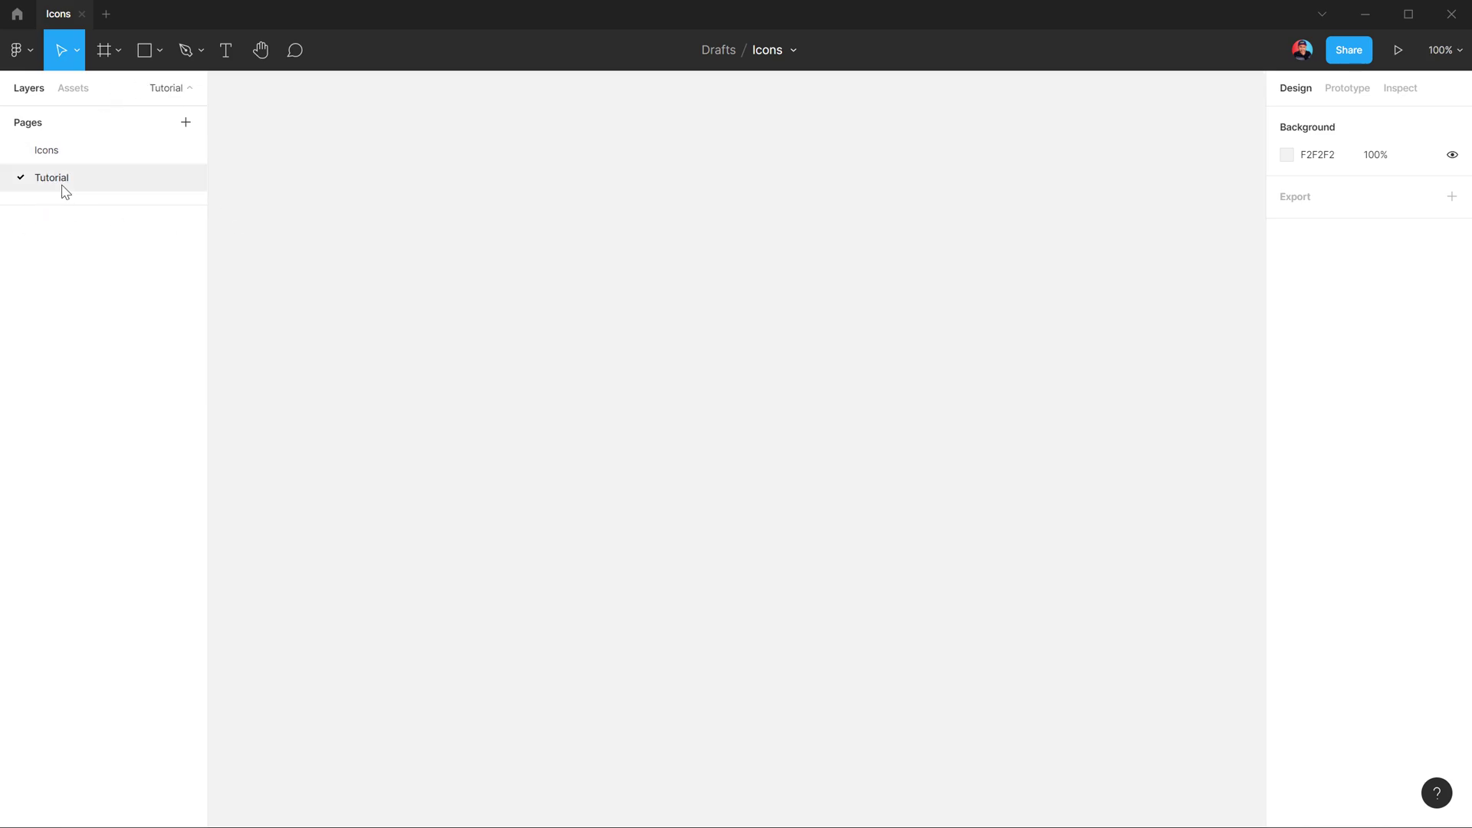
{"action": "left_click", "coordinate": [159, 50]}
Draw a 206 × 206 grey circle and Alt-drag copies into four overlapping circles.
{"action": "left_click", "coordinate": [131, 152]}
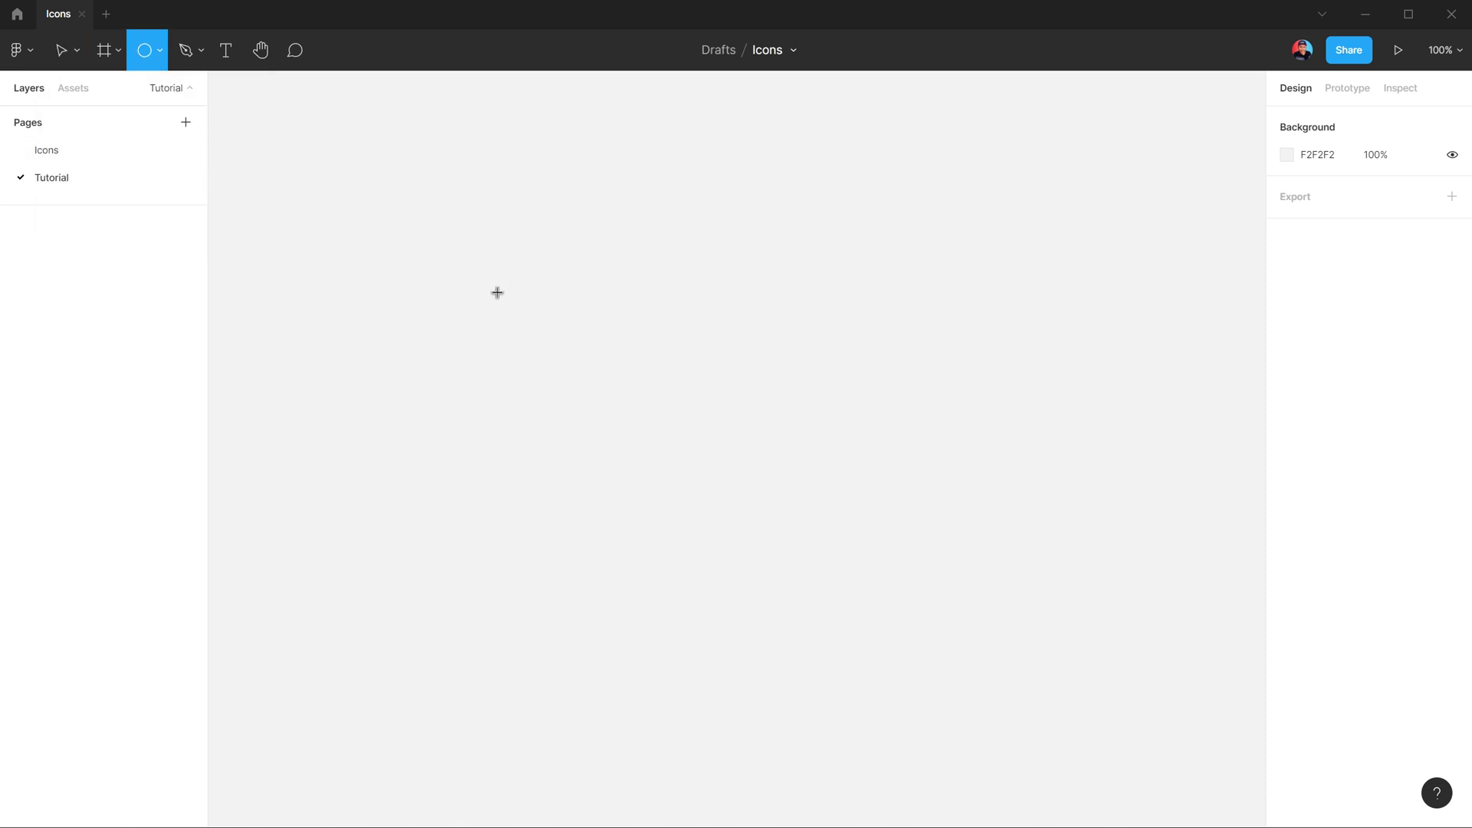
{"action": "left_click_drag", "start_coordinate": [497, 292], "coordinate": [677, 457]}
{"action": "mouse_move", "coordinate": [621, 361]}
{"action": "left_mouse_down"}
{"action": "mouse_move", "coordinate": [557, 382]}
{"action": "mouse_move", "coordinate": [611, 311]}
{"action": "mouse_move", "coordinate": [702, 368]}
{"action": "left_mouse_up"}
{"action": "left_click", "coordinate": [499, 405]}
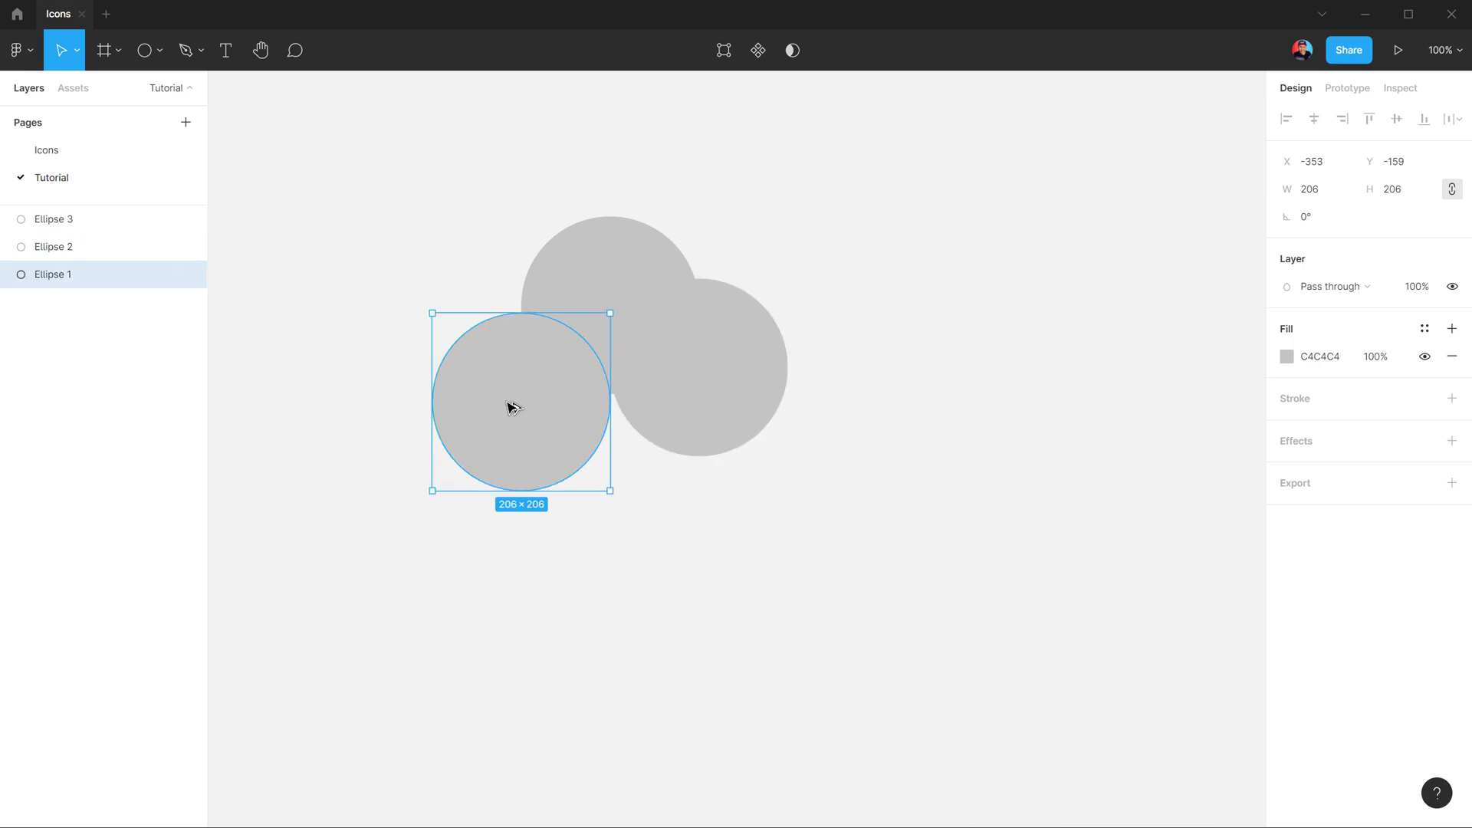
{"action": "left_click_drag", "start_coordinate": [512, 406], "coordinate": [802, 437]}
{"action": "left_click_drag", "start_coordinate": [700, 378], "coordinate": [712, 381]}
{"action": "left_click", "coordinate": [950, 268]}
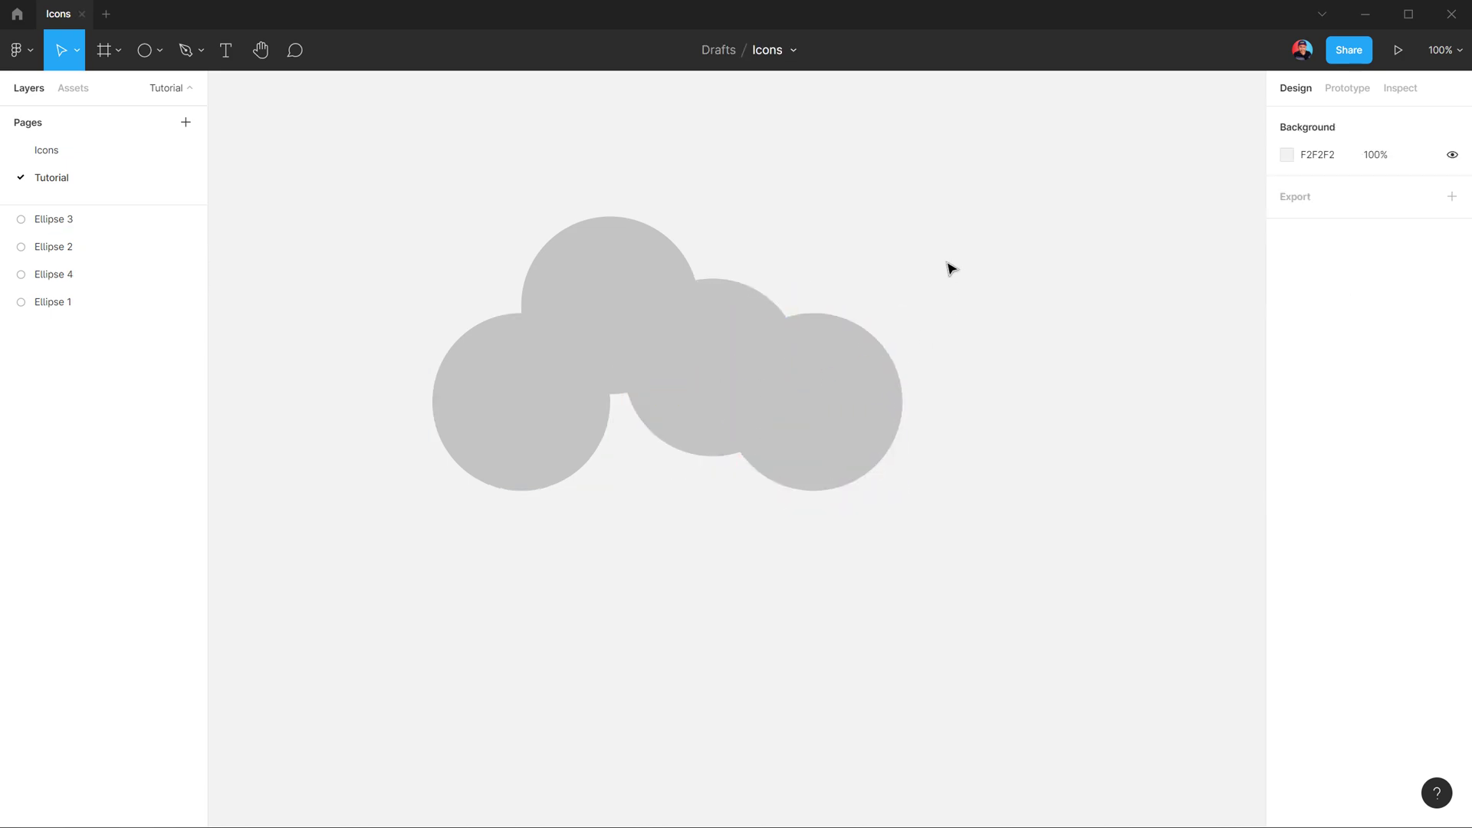
Draw a rectangle filling the gap beneath the four circles.
{"action": "left_click", "coordinate": [164, 58]}
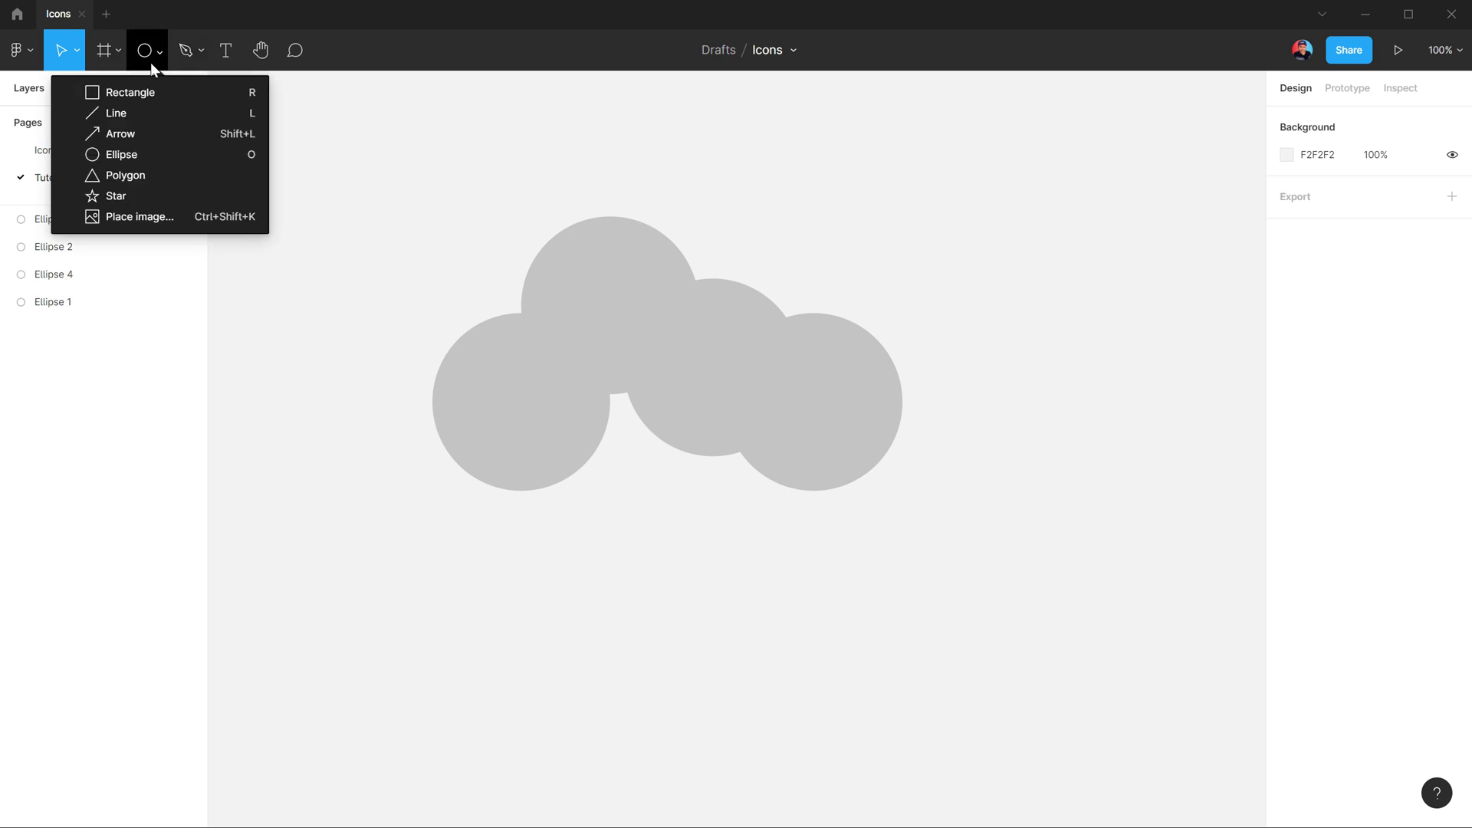
{"action": "left_click", "coordinate": [129, 93]}
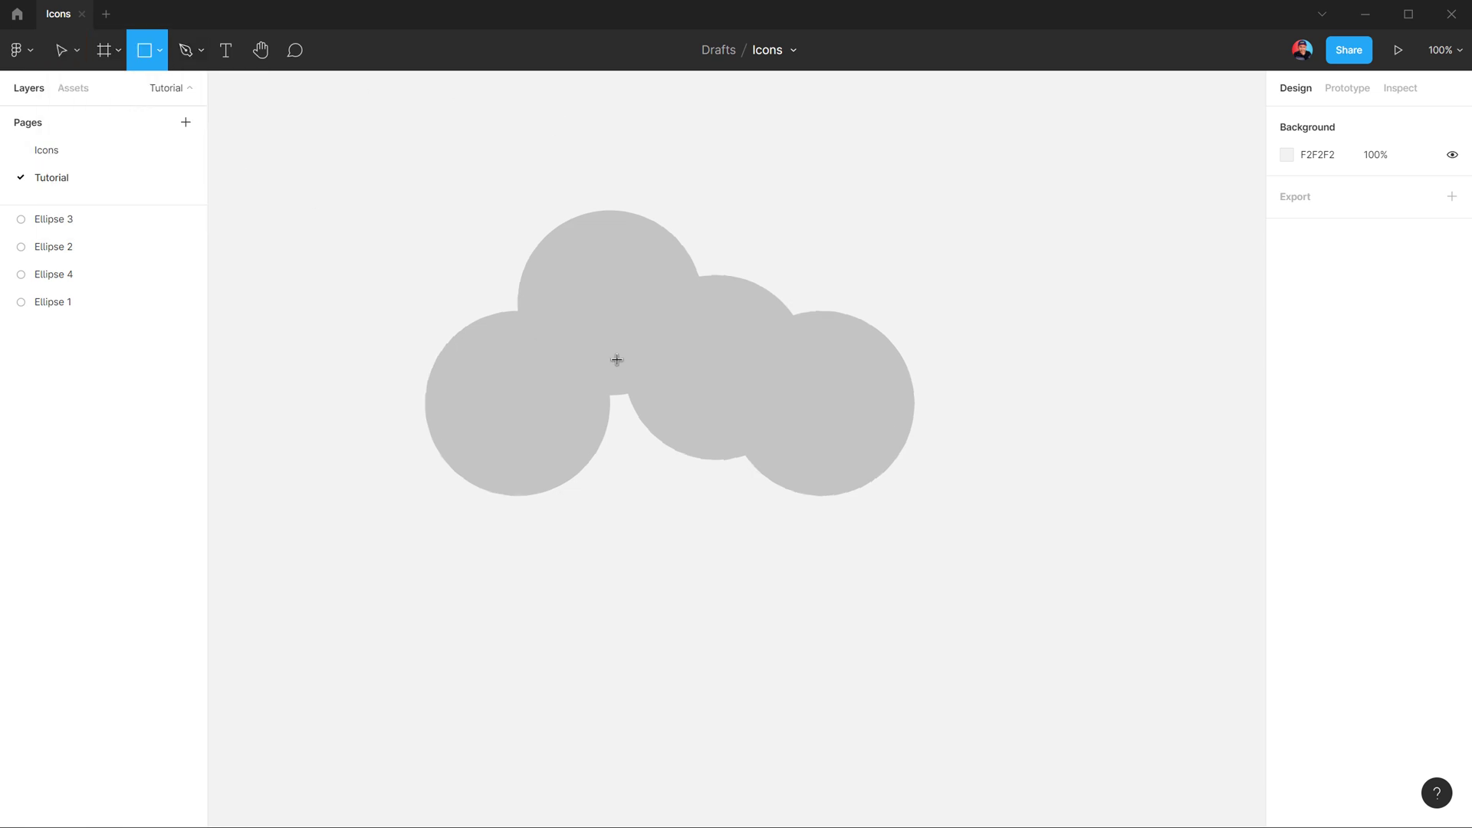
{"action": "scroll", "coordinate": [616, 359], "scroll_direction": "up", "scroll_amount": 3, "text": "ctrl"}
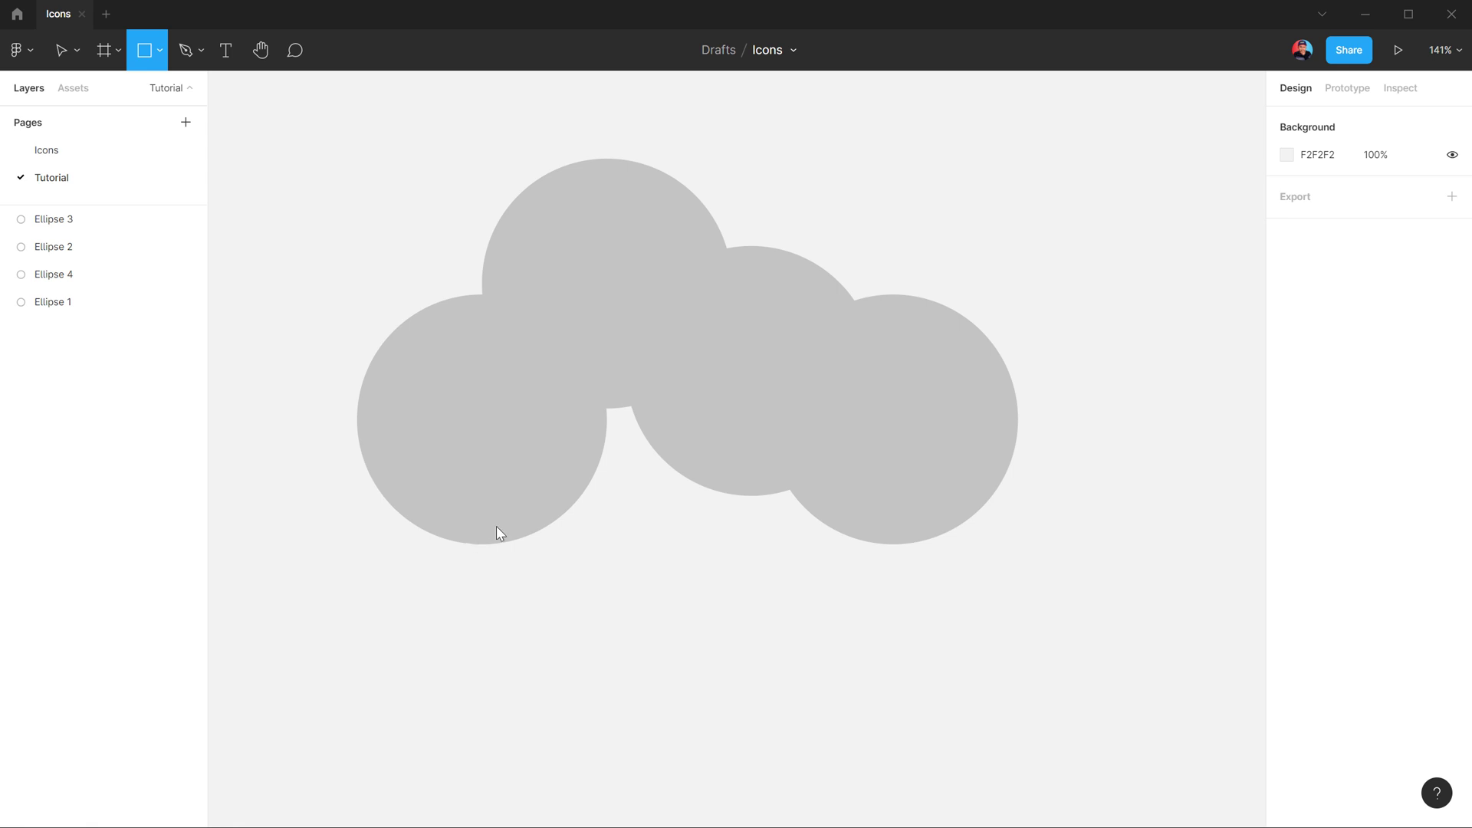
{"action": "left_click_drag", "start_coordinate": [482, 543], "coordinate": [901, 355]}
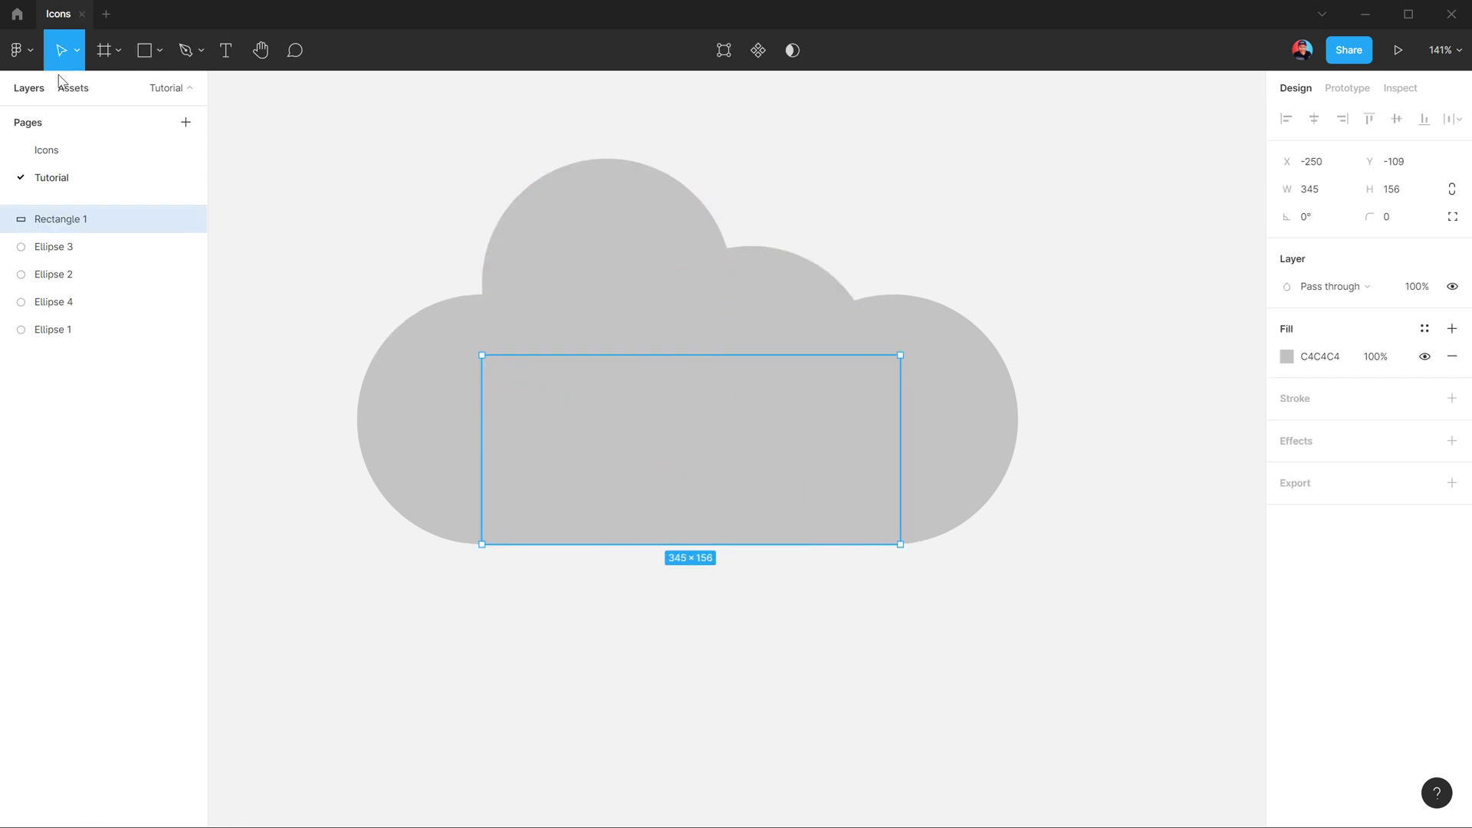
{"action": "left_click", "coordinate": [306, 157]}
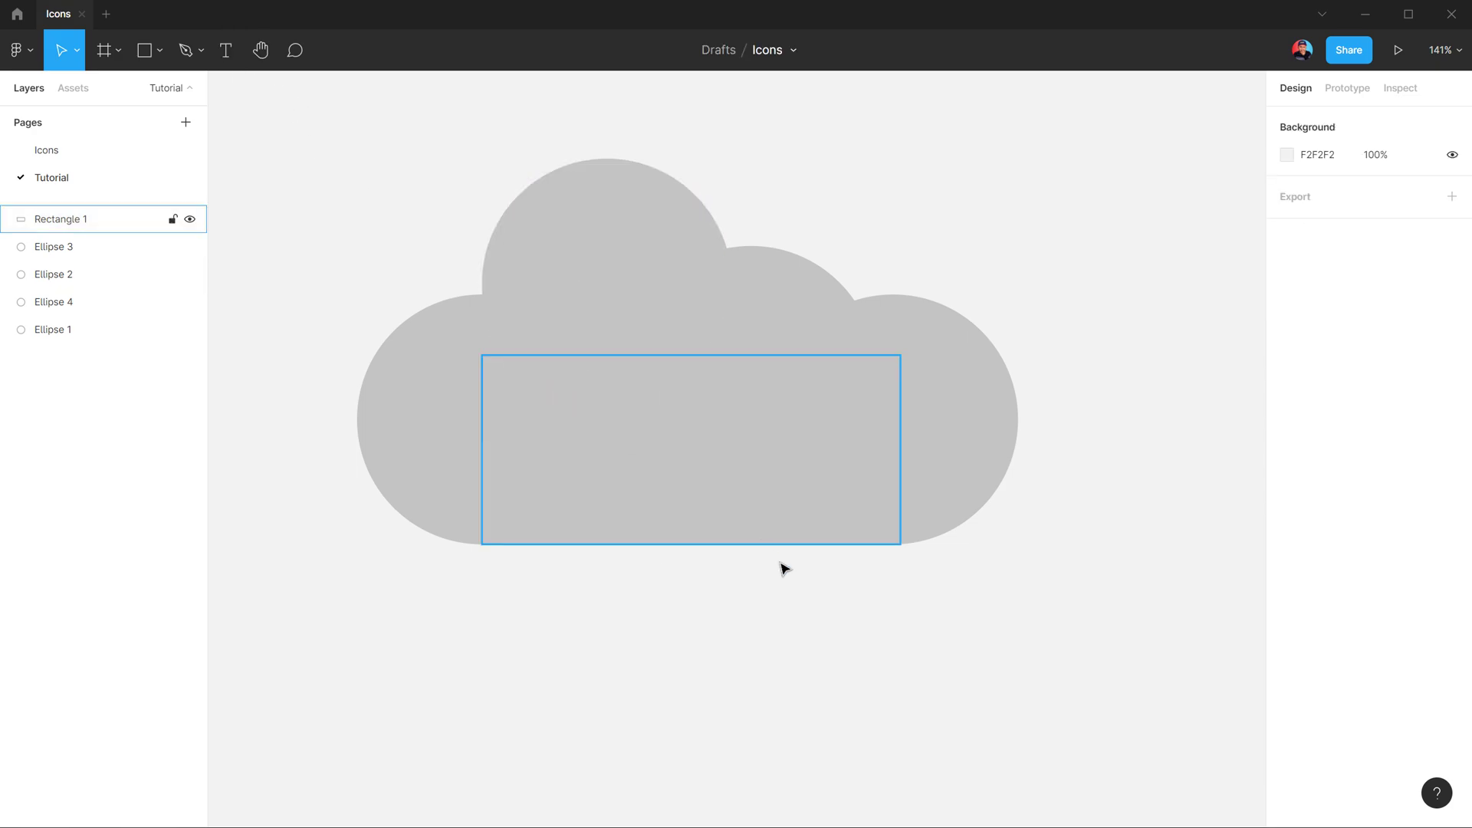
Shift the top-left circle left, raise the middle circle, then select all five shapes.
{"action": "scroll", "coordinate": [968, 590], "scroll_direction": "up", "scroll_amount": 2, "text": "ctrl"}
{"action": "left_click_drag", "start_coordinate": [632, 448], "coordinate": [687, 519]}
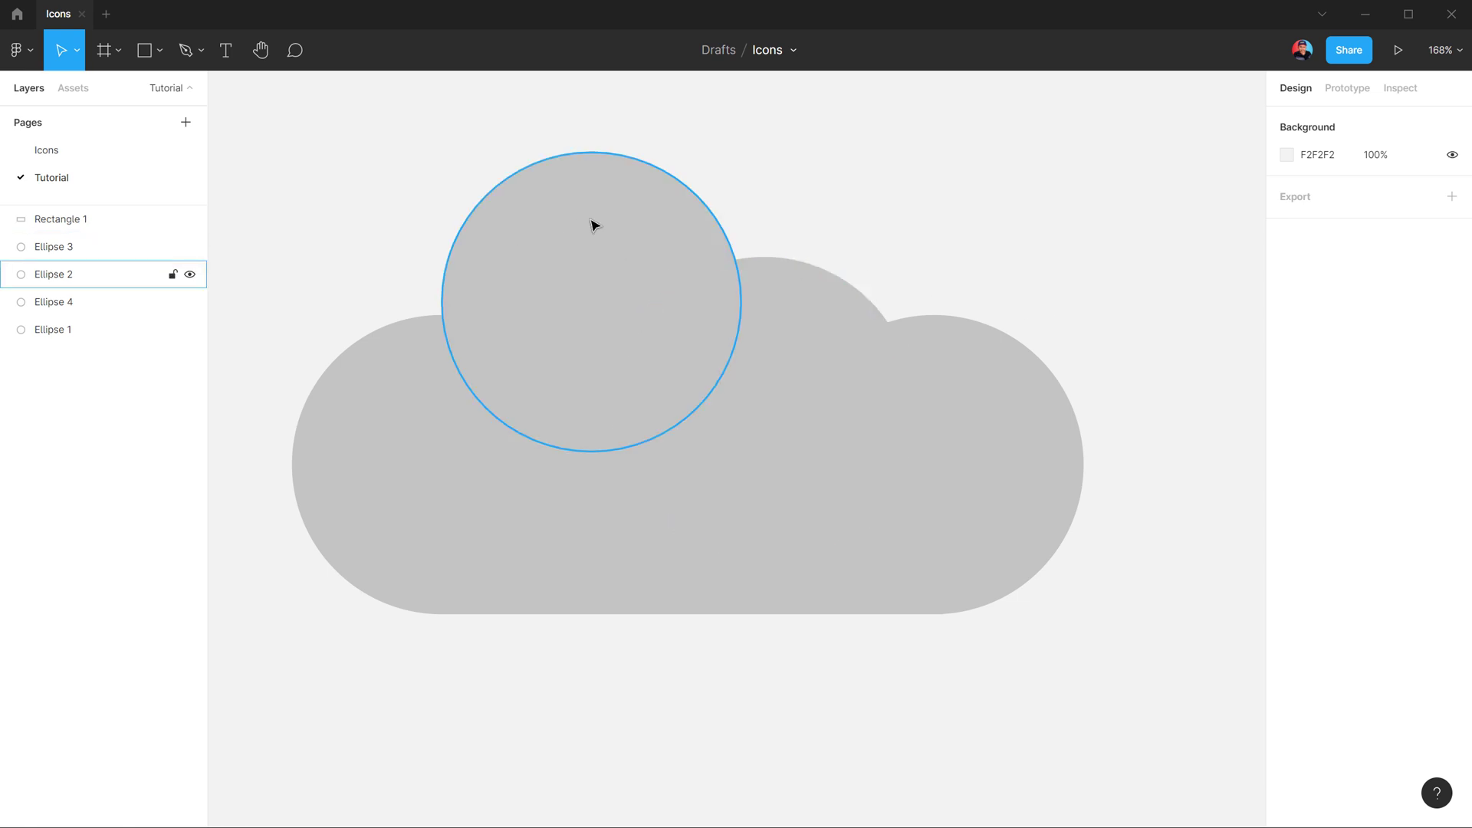
{"action": "left_click_drag", "start_coordinate": [610, 285], "coordinate": [578, 280]}
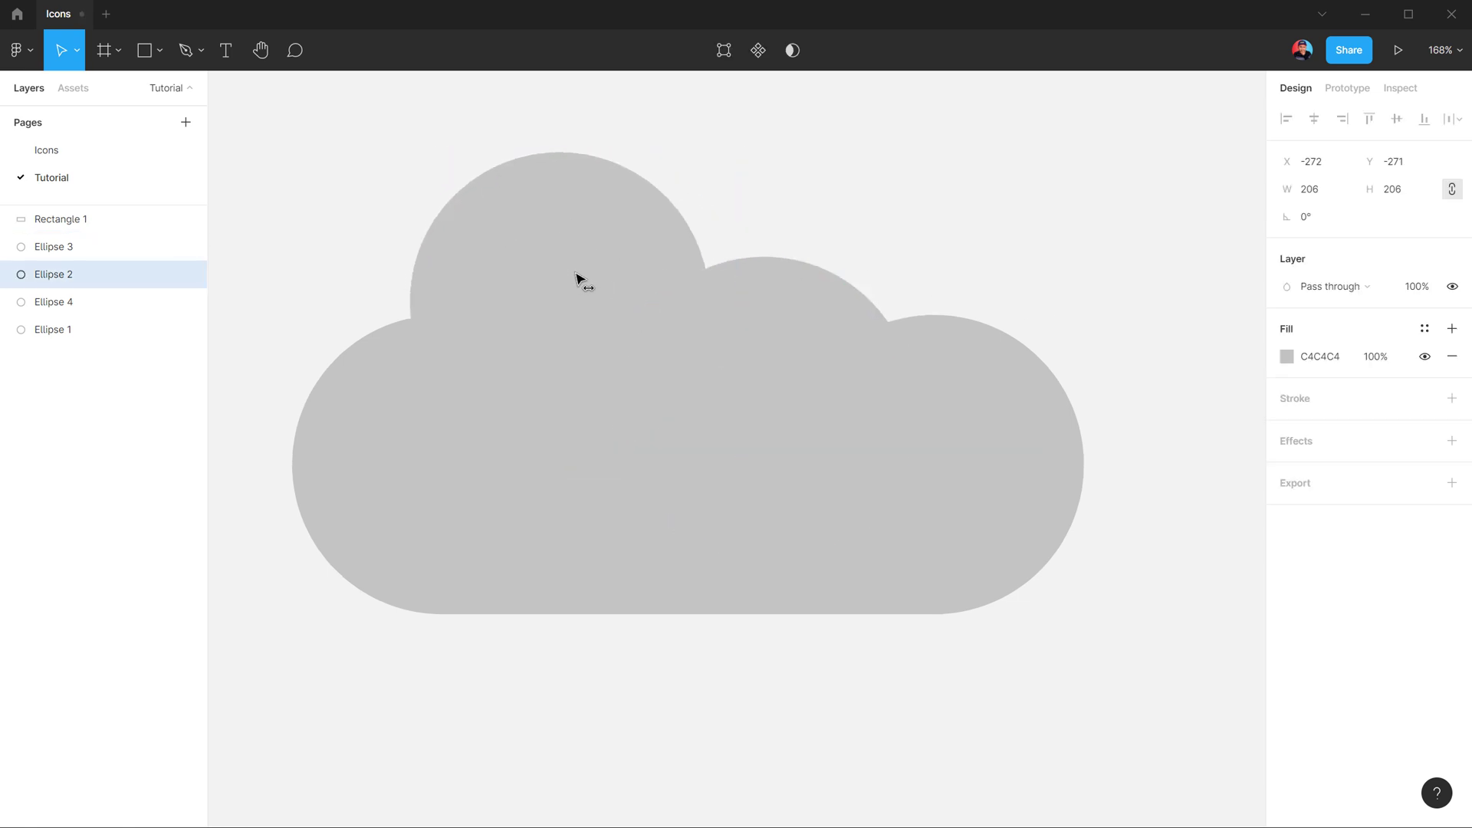
{"action": "left_click_drag", "start_coordinate": [762, 327], "coordinate": [756, 309]}
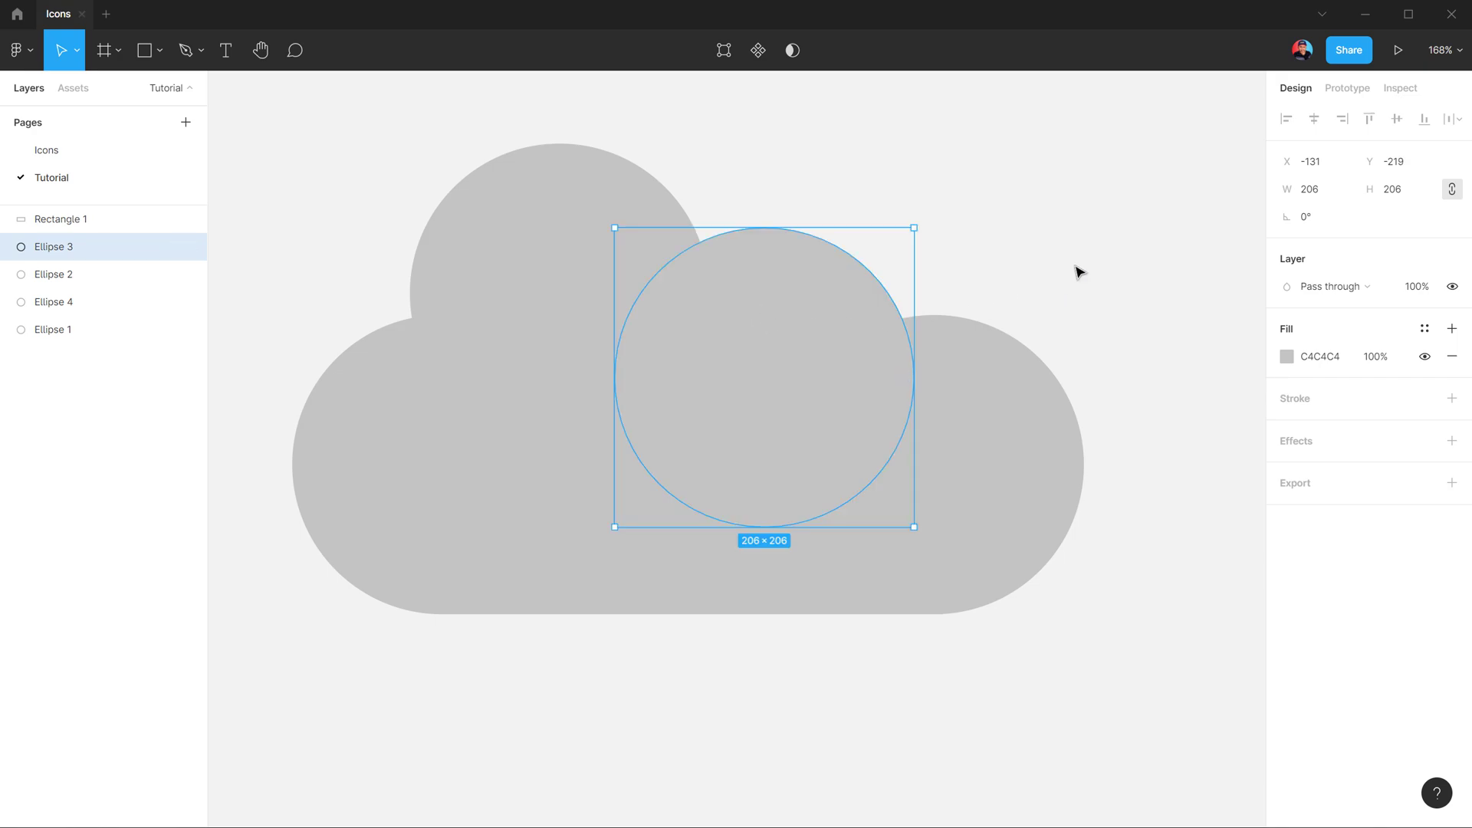
{"action": "left_click", "coordinate": [1077, 273]}
{"action": "scroll", "coordinate": [547, 328], "scroll_direction": "down", "scroll_amount": 2}
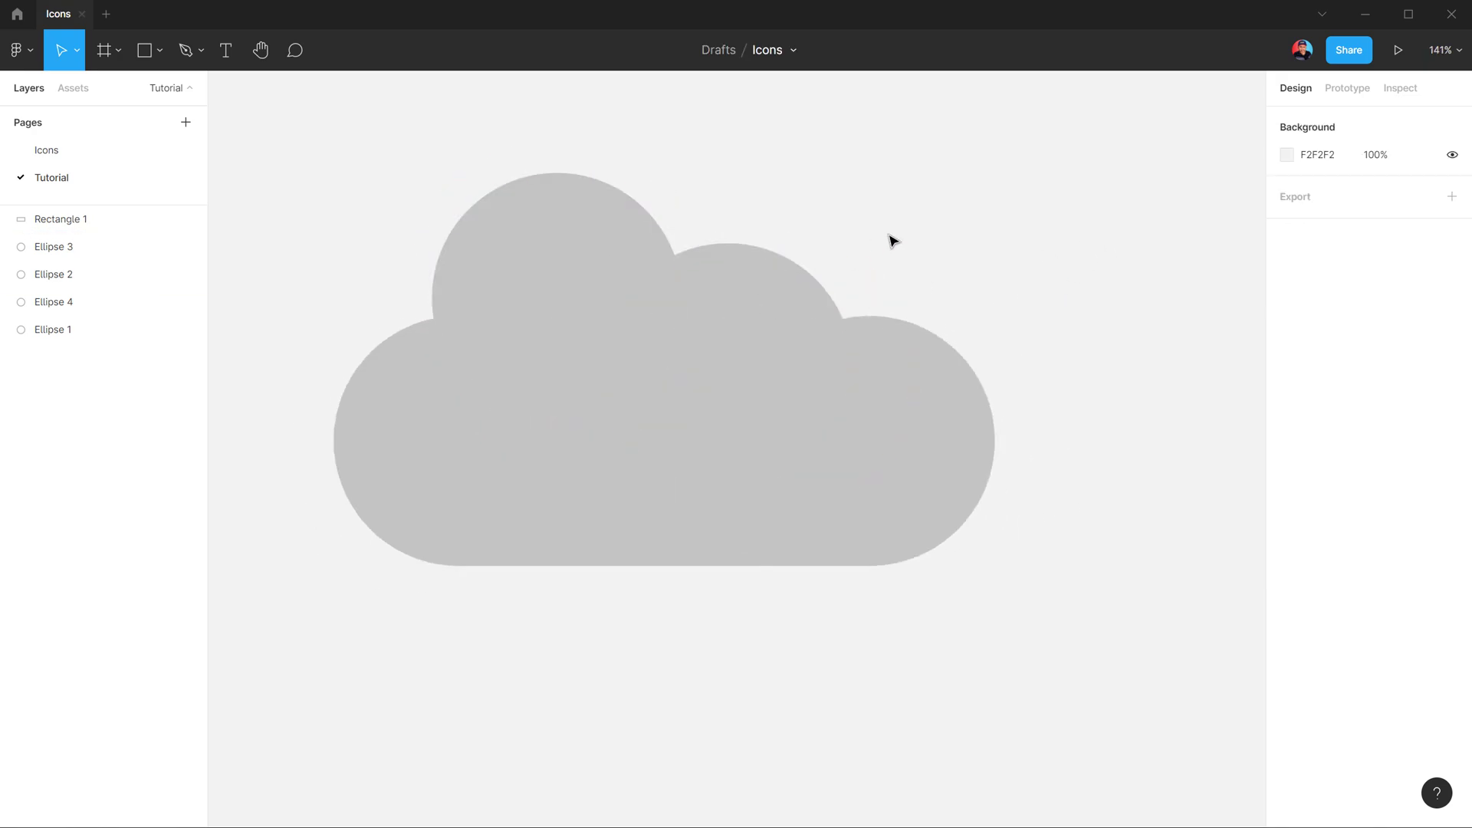
{"action": "left_click_drag", "start_coordinate": [327, 158], "coordinate": [1079, 648]}
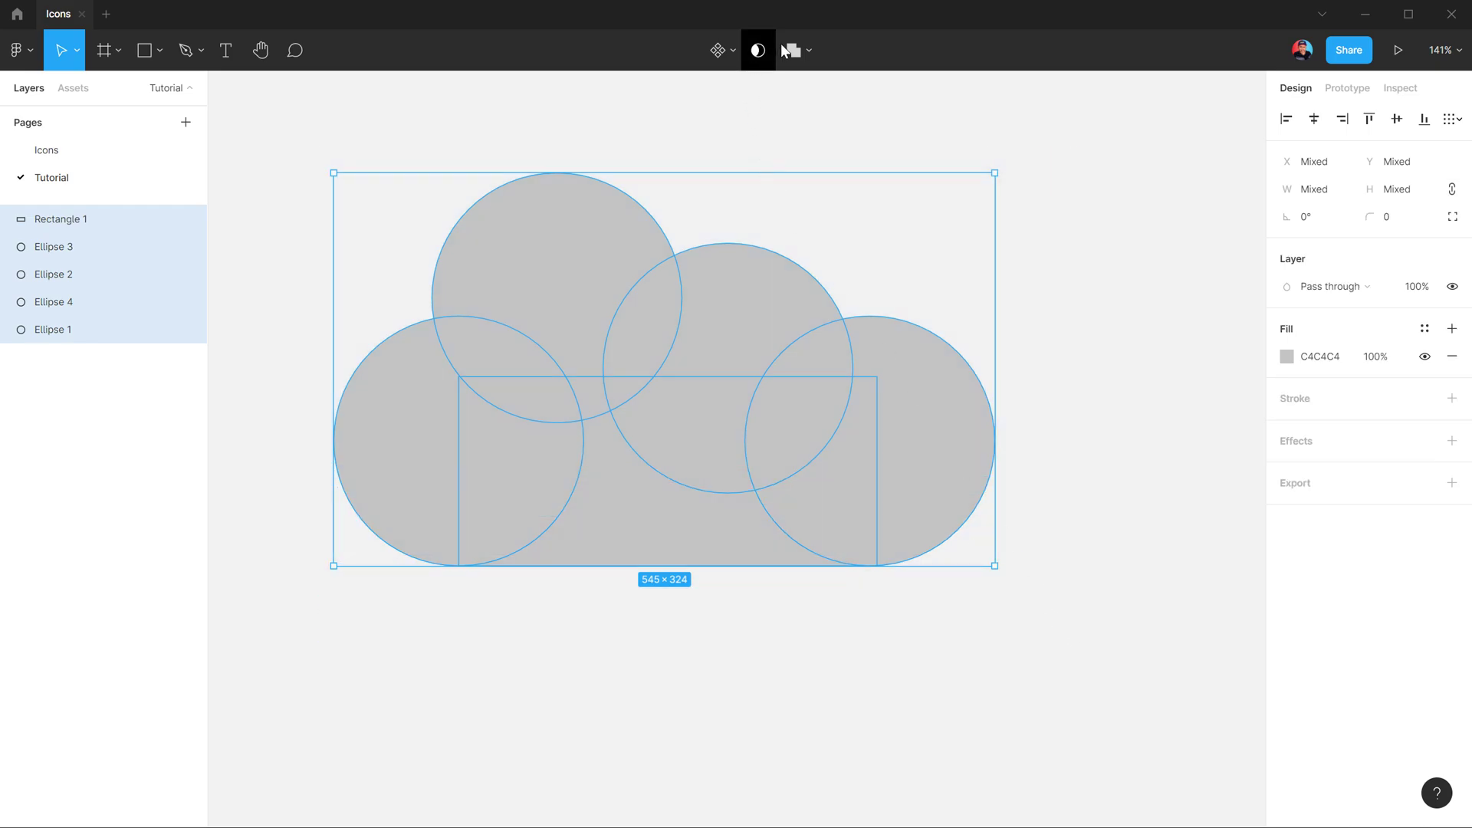
Combine the four circles and rectangle with Boolean Union into one 545 × 324 cloud.
{"action": "left_click", "coordinate": [812, 51]}
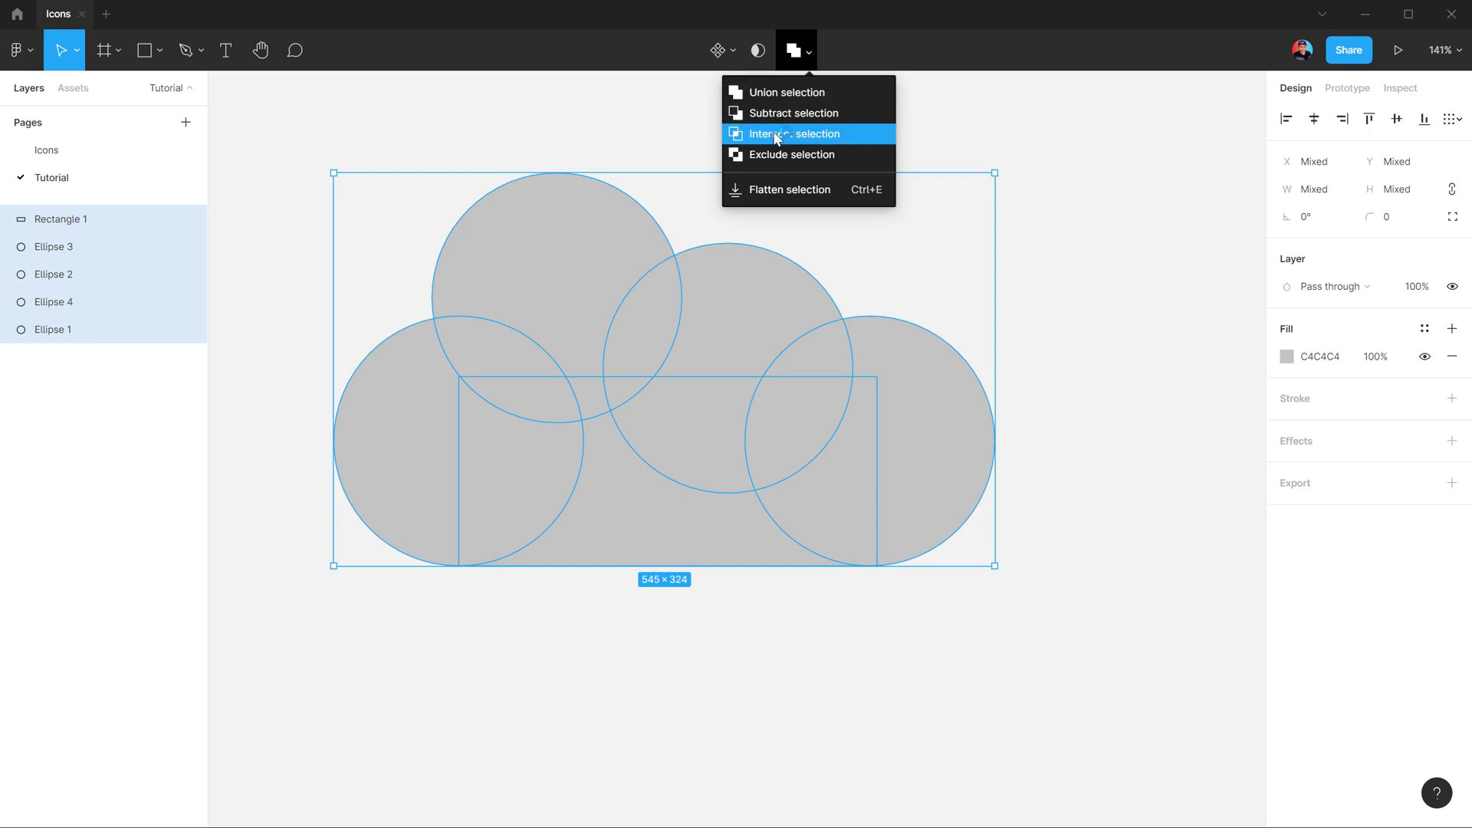
{"action": "left_click", "coordinate": [779, 172]}
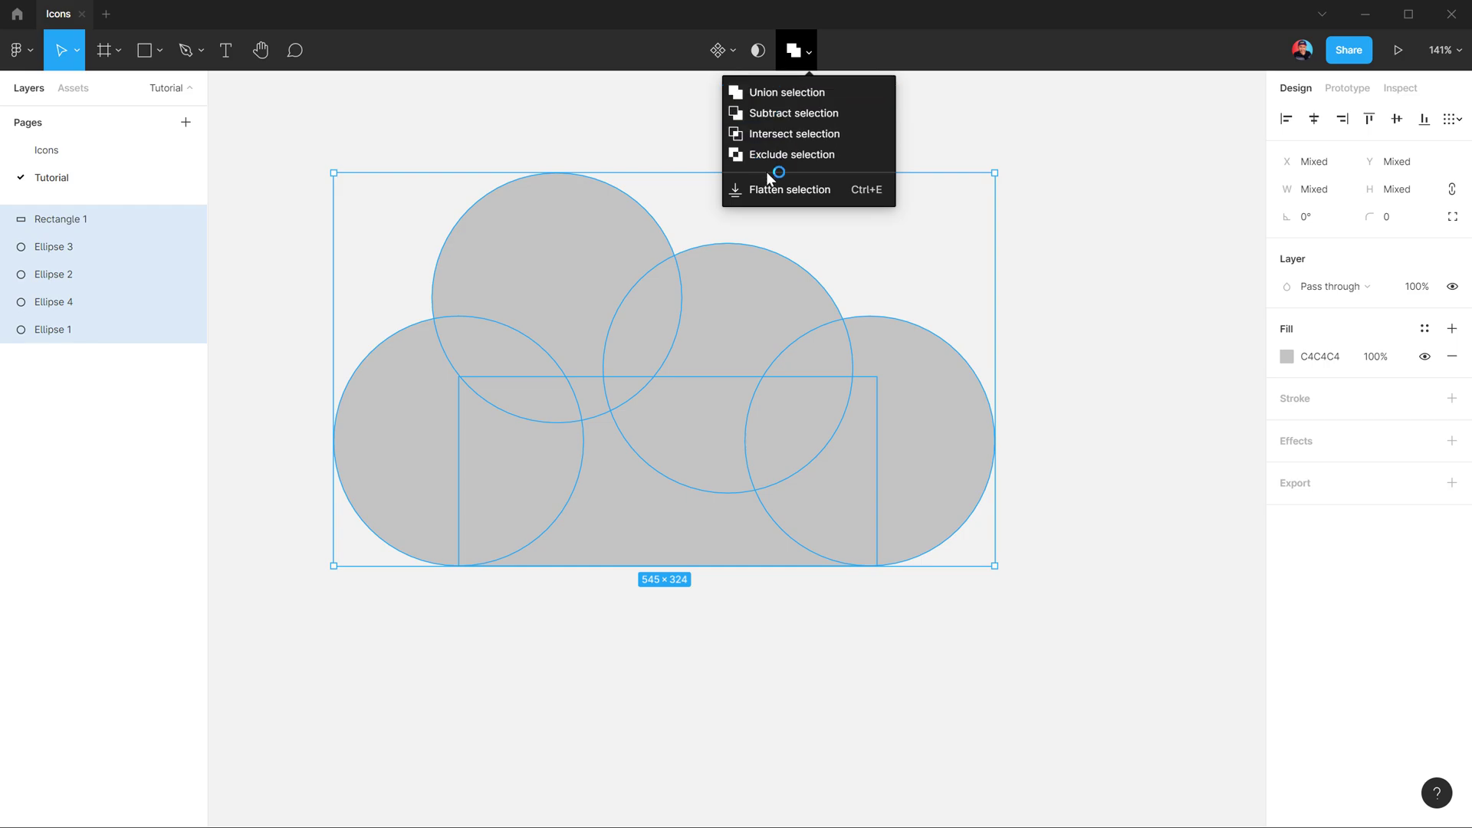
{"action": "left_click", "coordinate": [766, 93]}
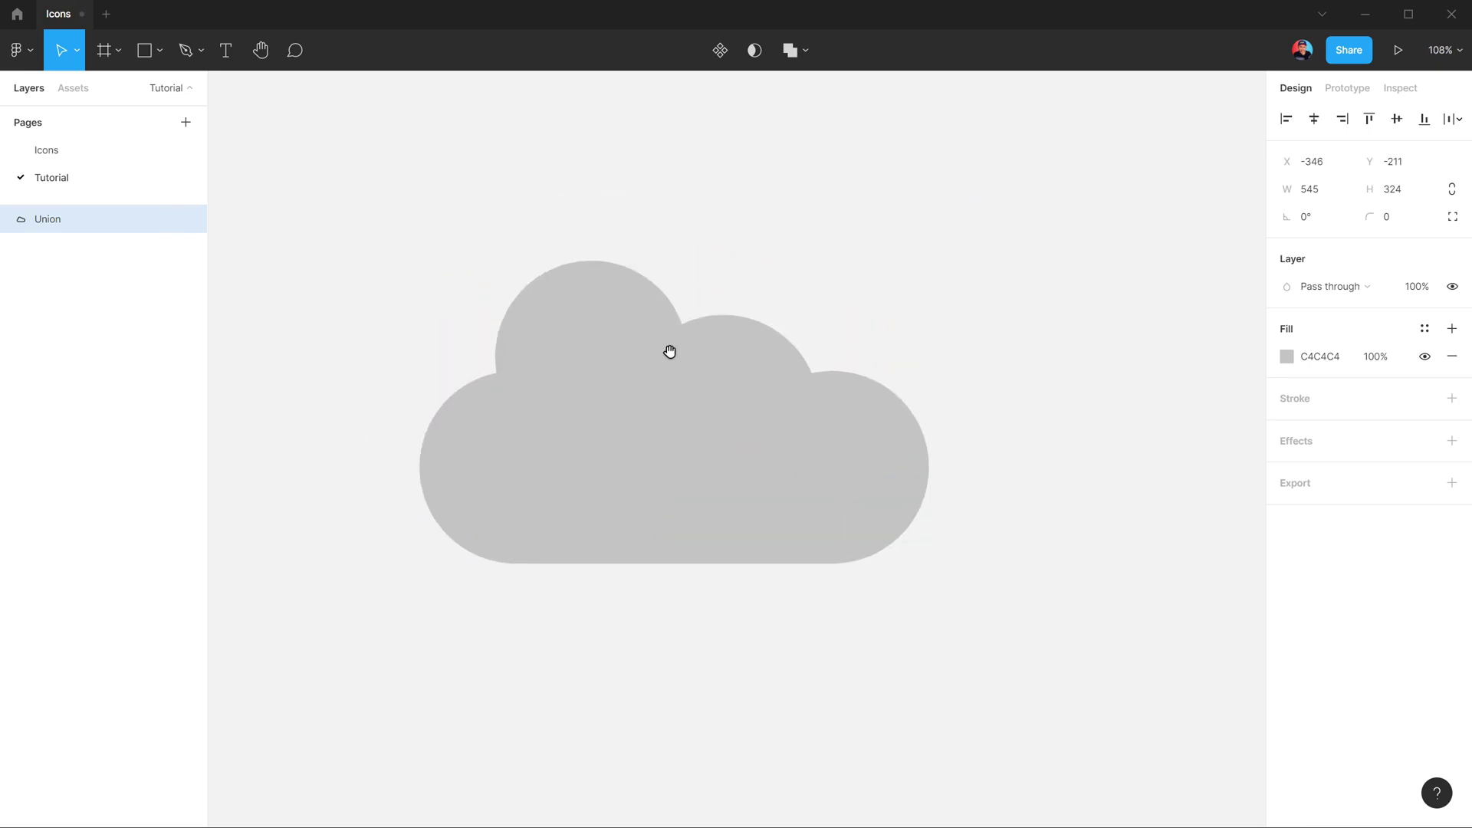
Fill the cloud with light blue 79CFFF at 20% opacity.
{"action": "left_click_drag", "start_coordinate": [686, 390], "coordinate": [706, 408]}
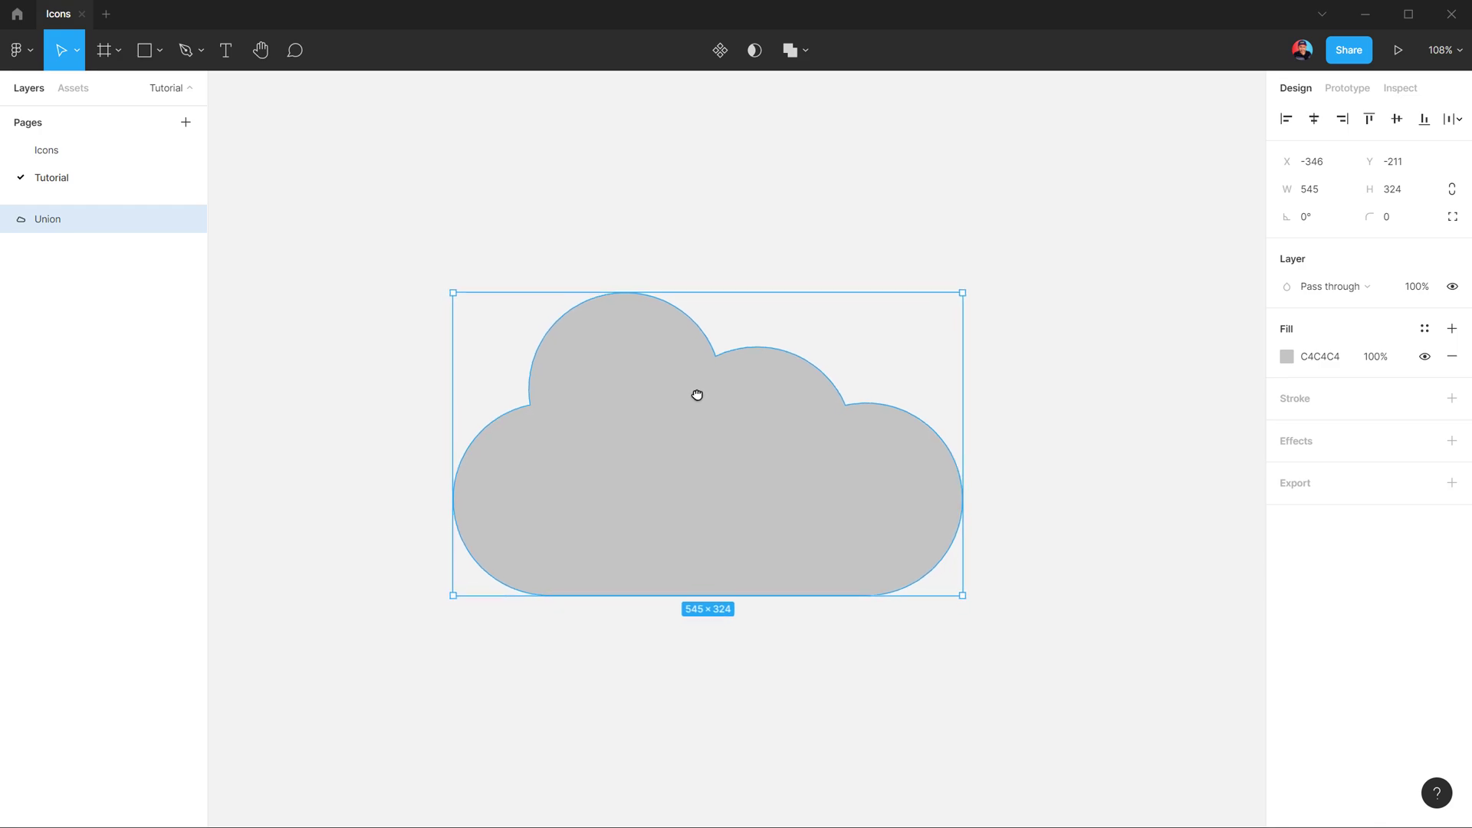
{"action": "left_click", "coordinate": [688, 188]}
{"action": "left_click", "coordinate": [625, 447]}
{"action": "left_click", "coordinate": [1287, 358]}
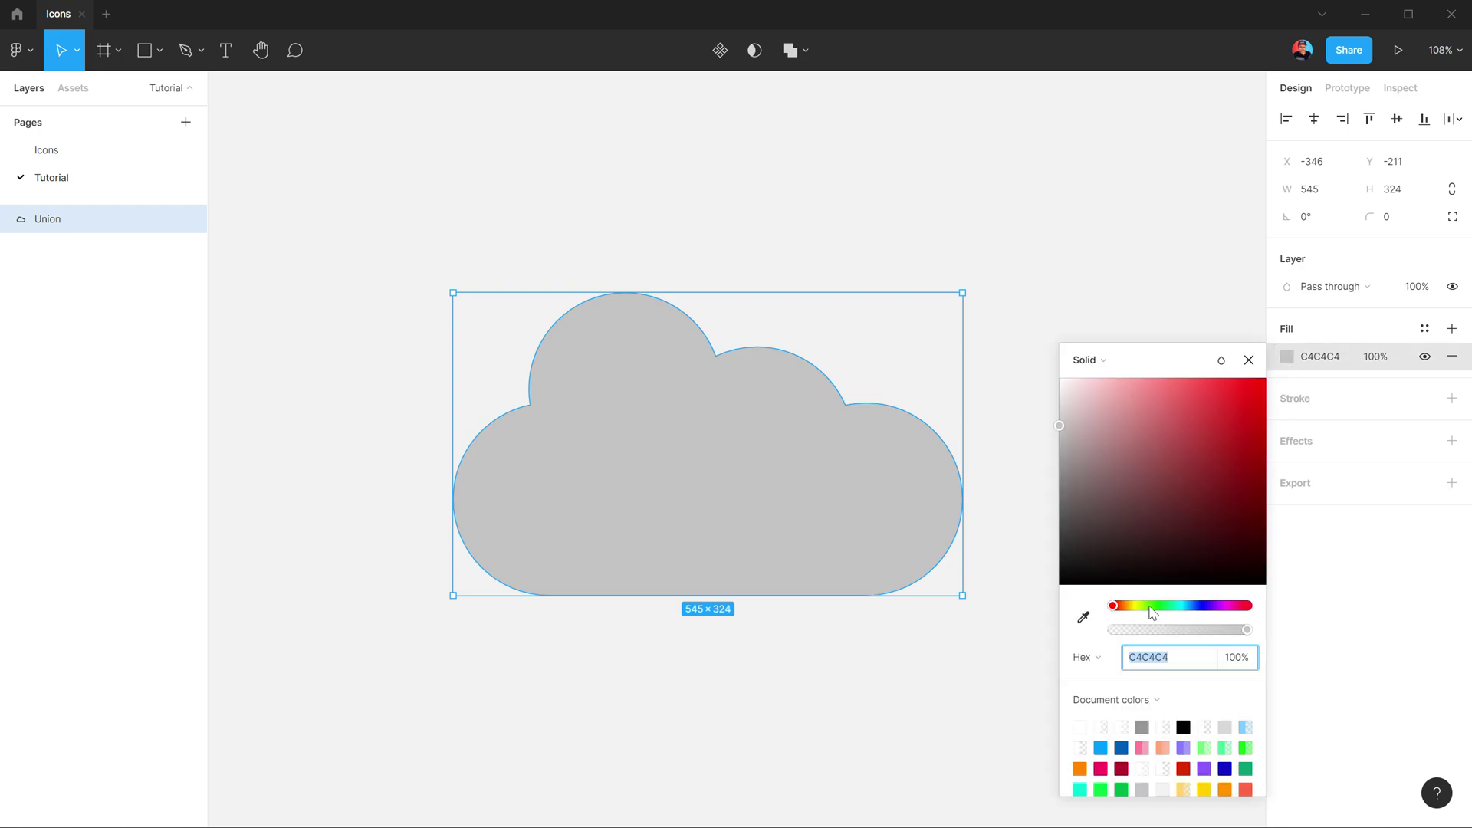
{"action": "left_click", "coordinate": [1196, 606]}
{"action": "left_click_drag", "start_coordinate": [1189, 605], "coordinate": [1187, 606]}
{"action": "left_click_drag", "start_coordinate": [1166, 380], "coordinate": [1168, 378]}
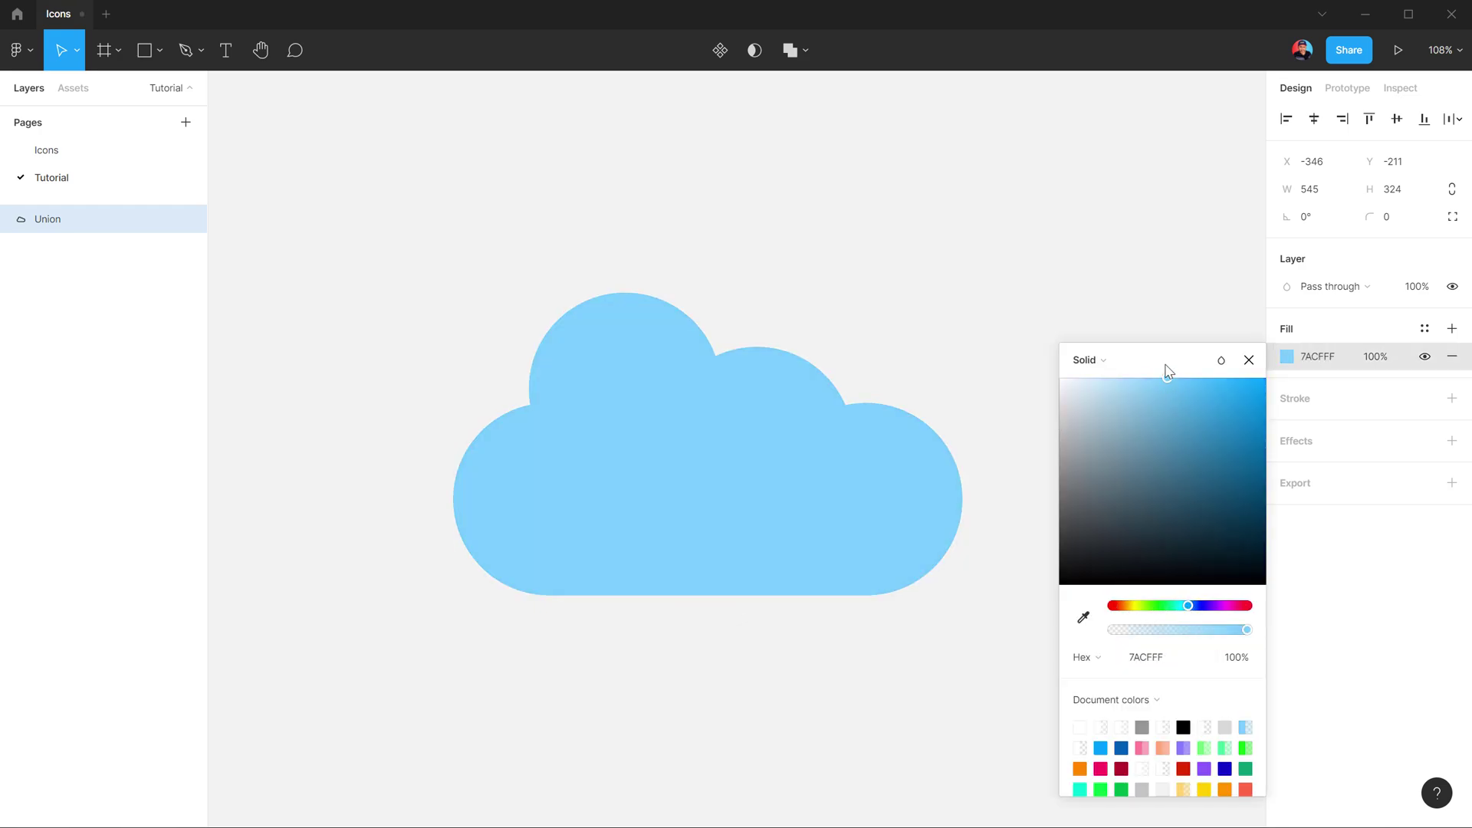
{"action": "left_click", "coordinate": [1376, 358]}
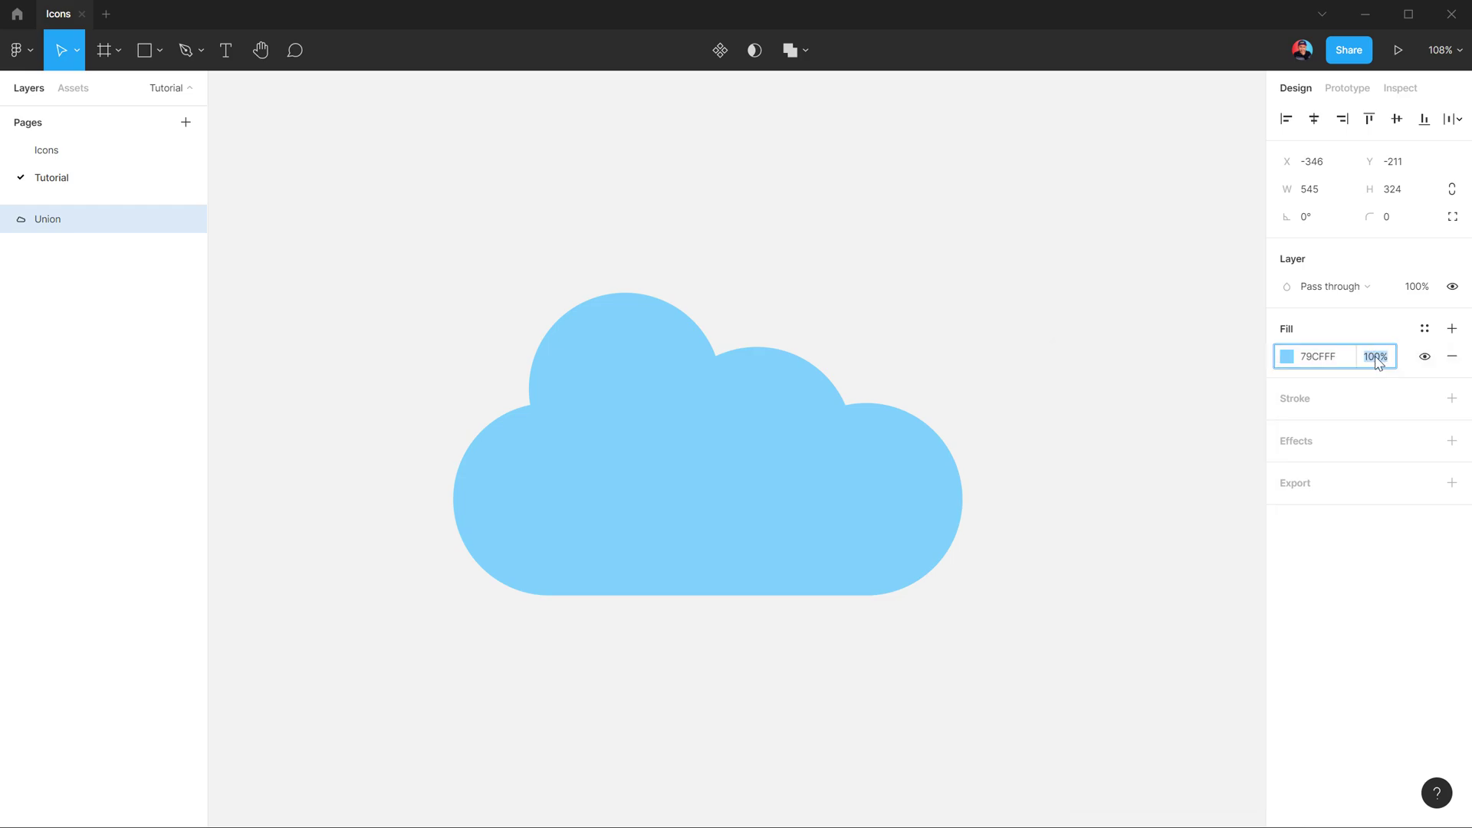
{"action": "type", "text": "20"}
{"action": "key", "text": "Return"}
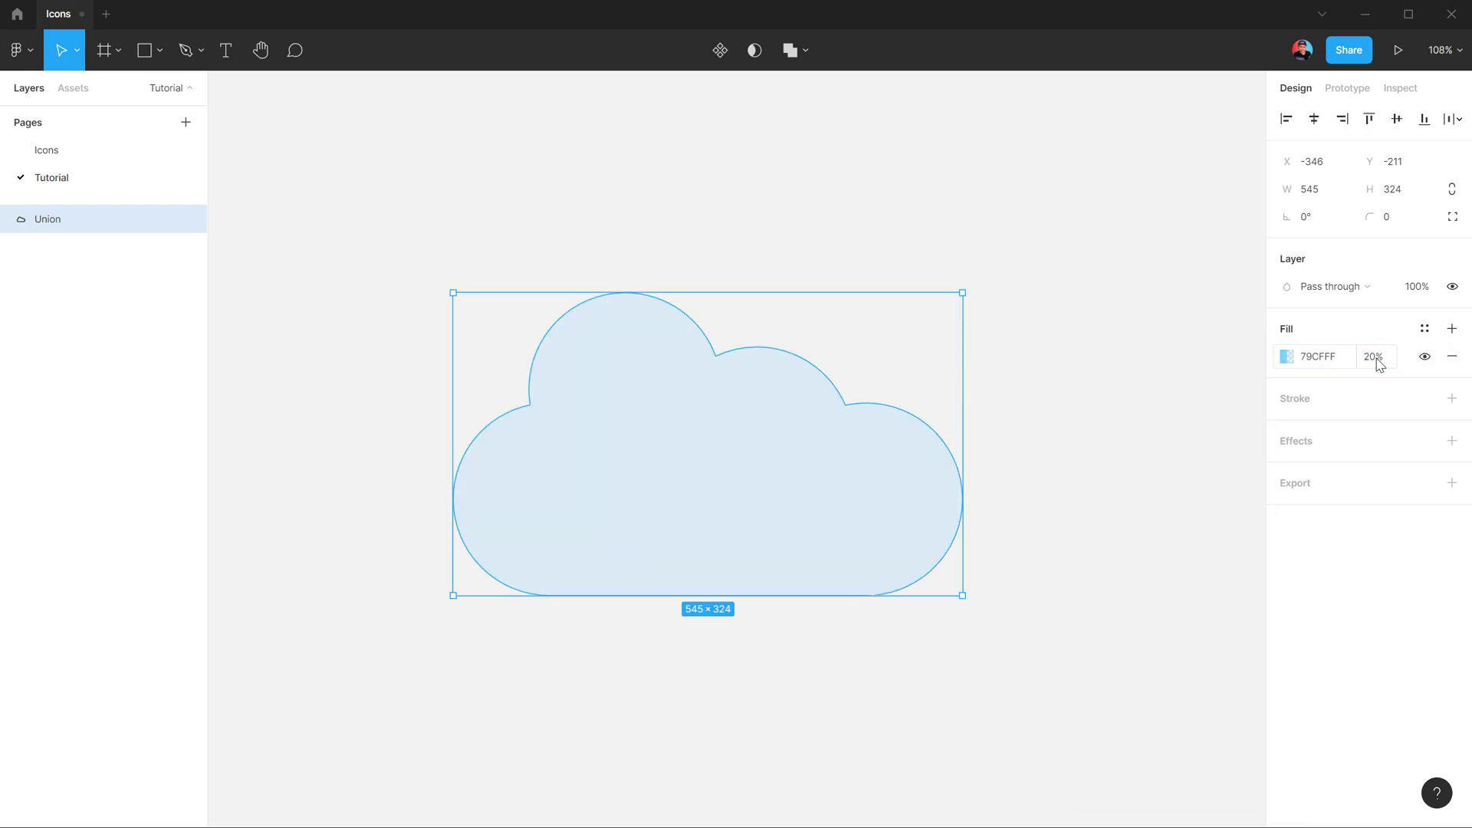
Set the page background colour to white FFFFFF.
{"action": "left_click", "coordinate": [1024, 282]}
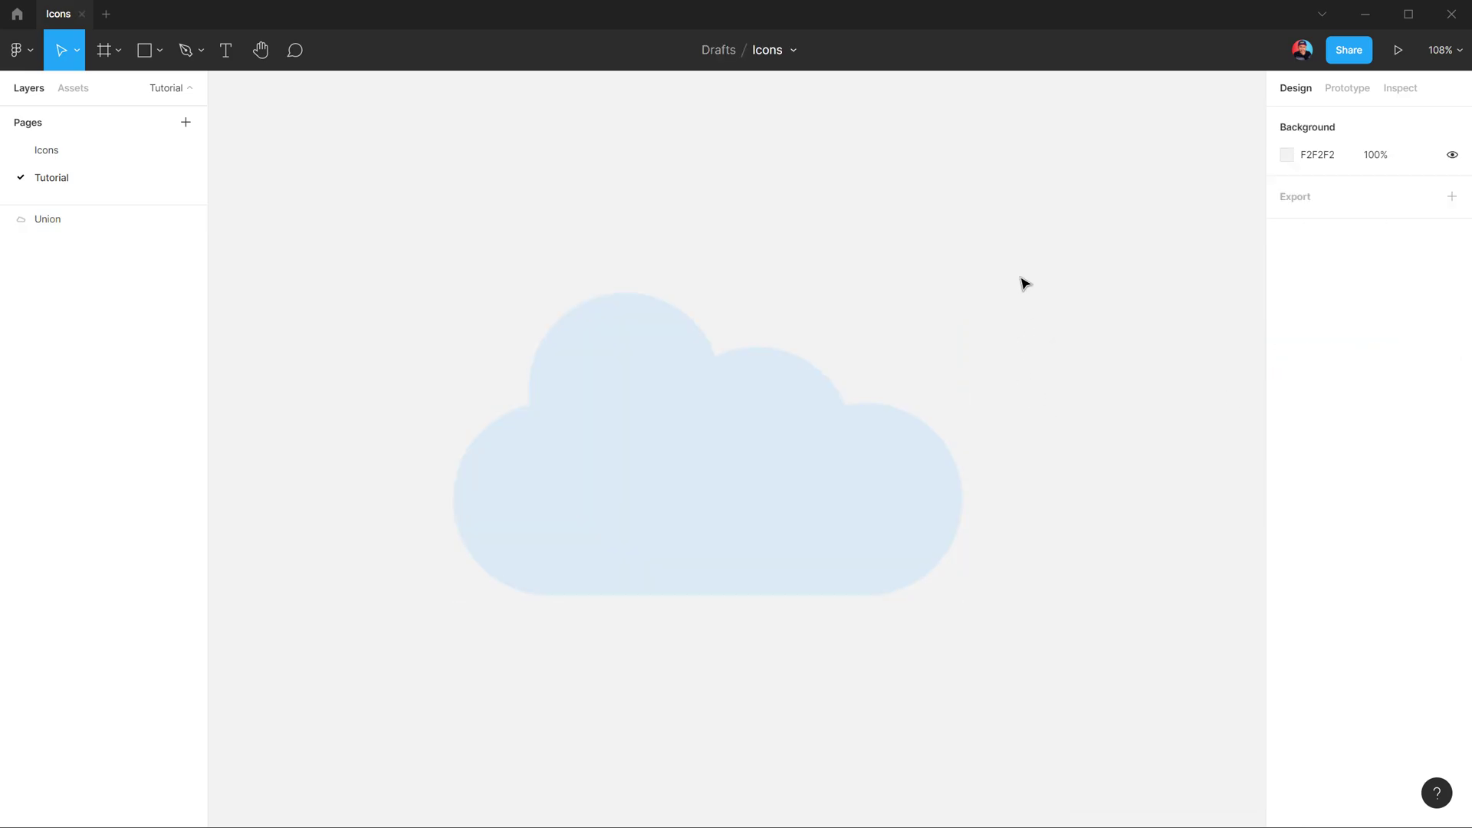
{"action": "left_click", "coordinate": [1288, 156]}
{"action": "left_click_drag", "start_coordinate": [1103, 208], "coordinate": [759, 227]}
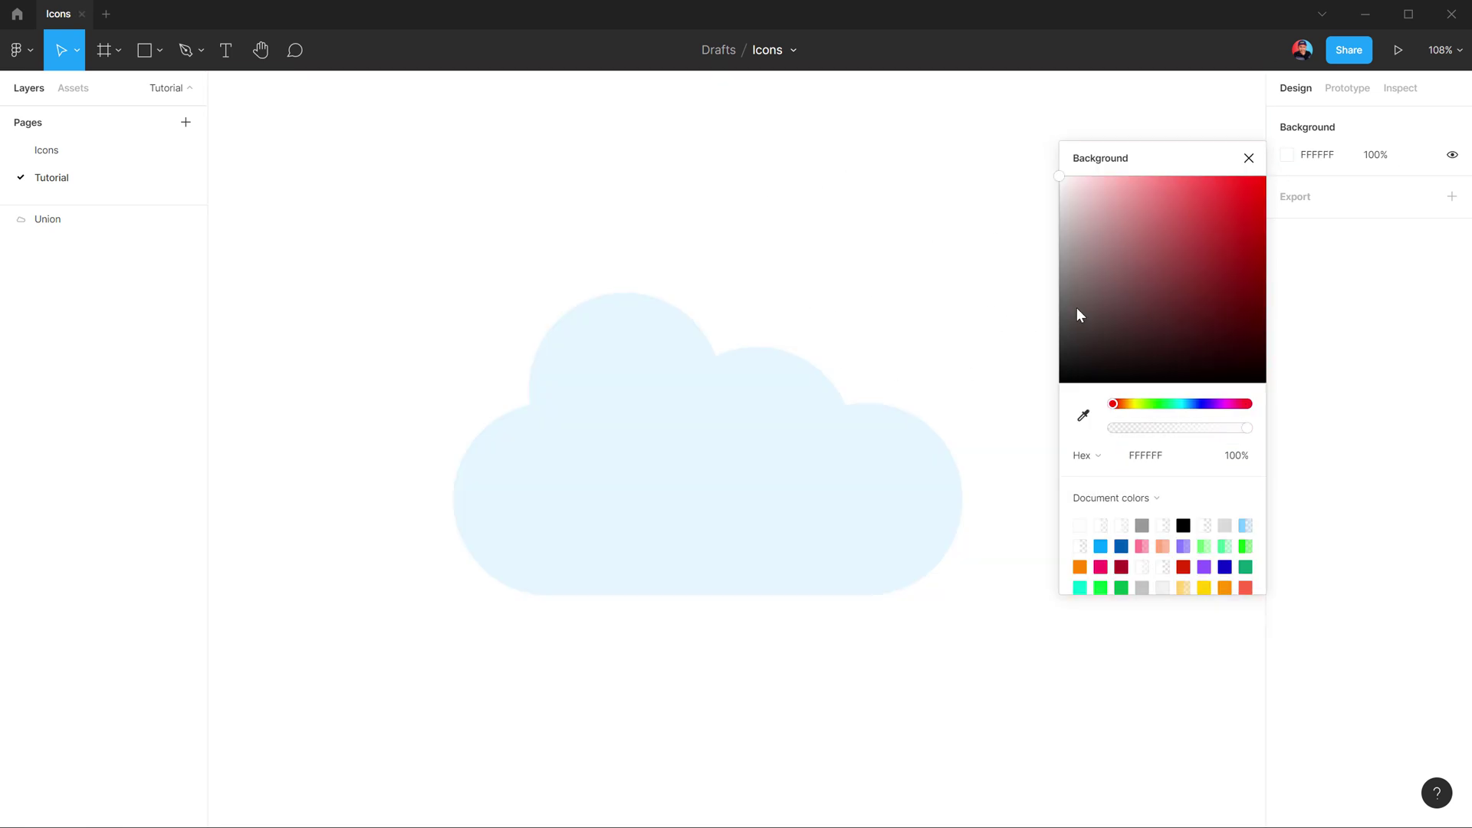
{"action": "left_click", "coordinate": [1248, 158]}
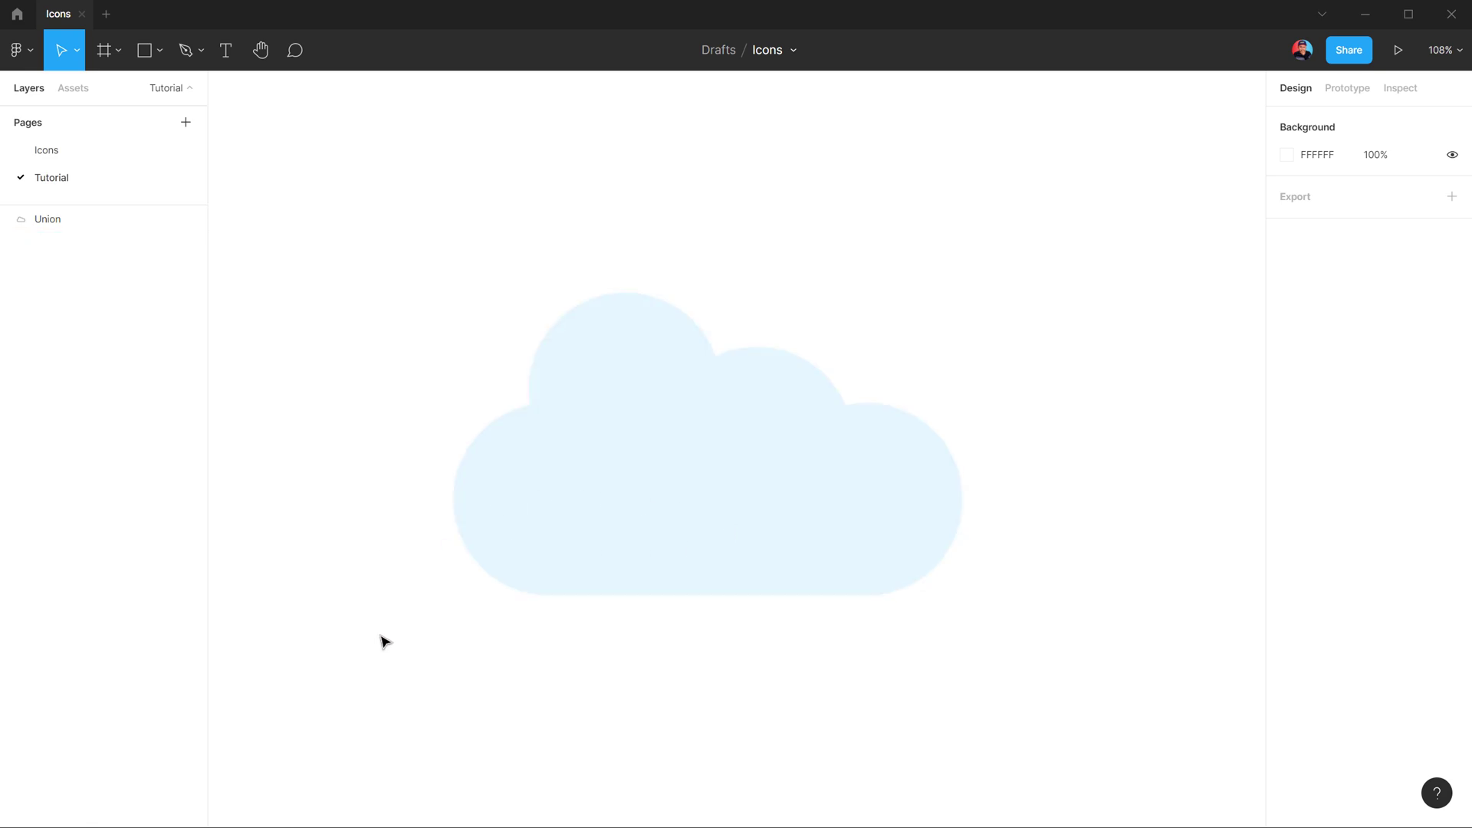
{"action": "left_click", "coordinate": [765, 591]}
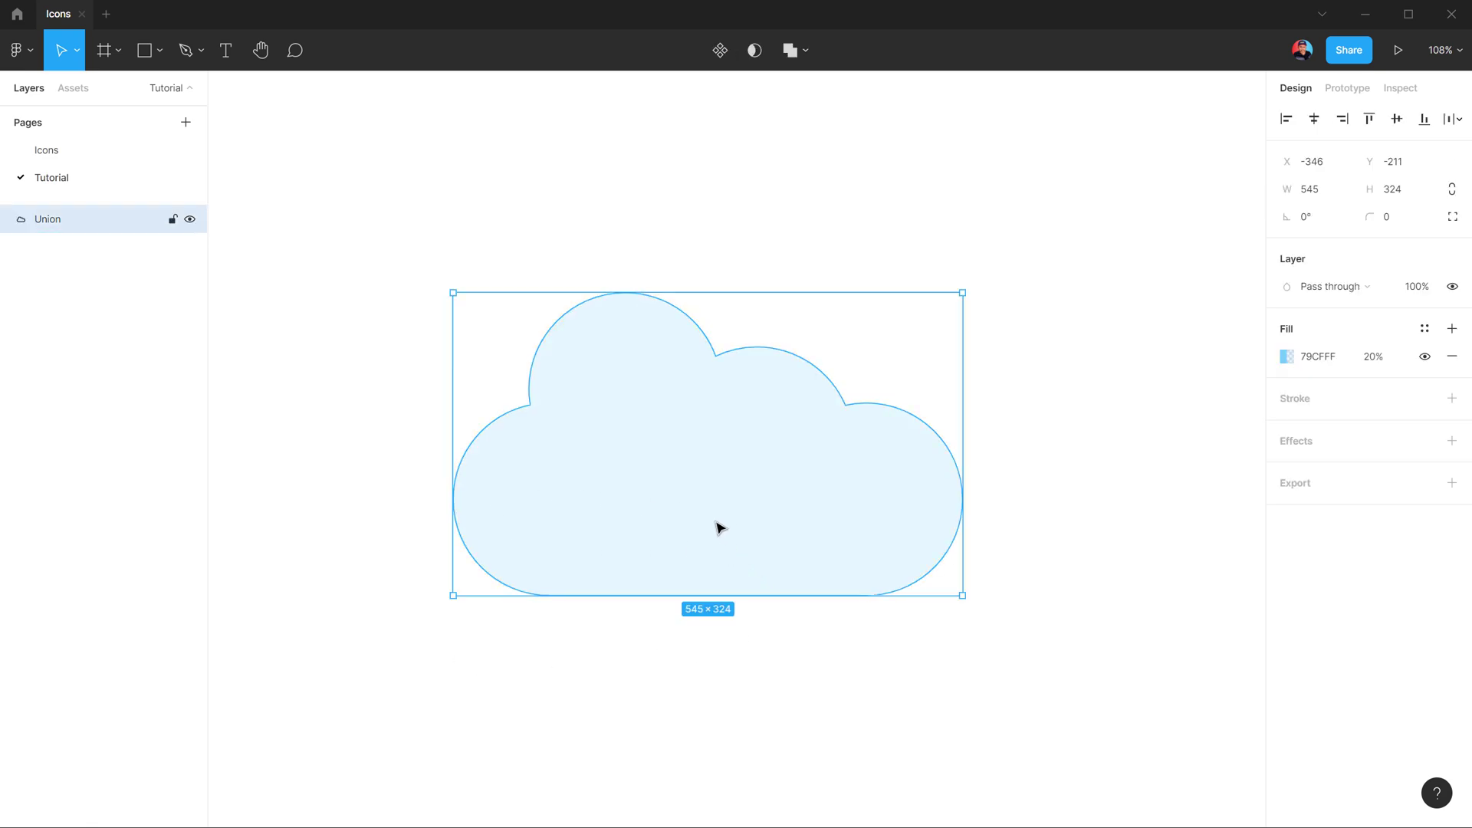
Add an outline stroke of weight 3 to the cloud.
{"action": "left_click", "coordinate": [1453, 400]}
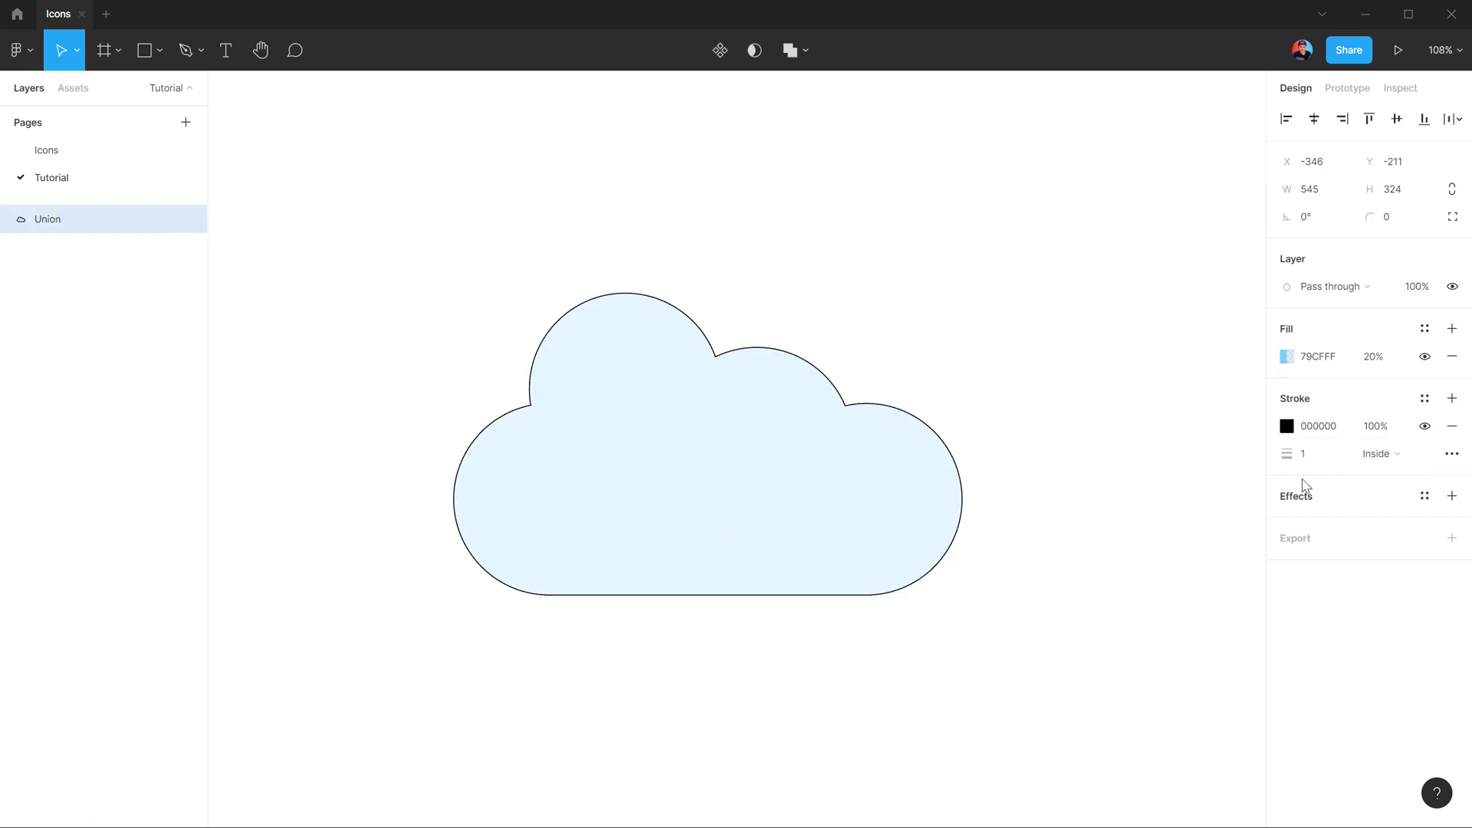
{"action": "left_click", "coordinate": [1303, 453]}
{"action": "type", "text": "3"}
{"action": "key", "text": "Return"}
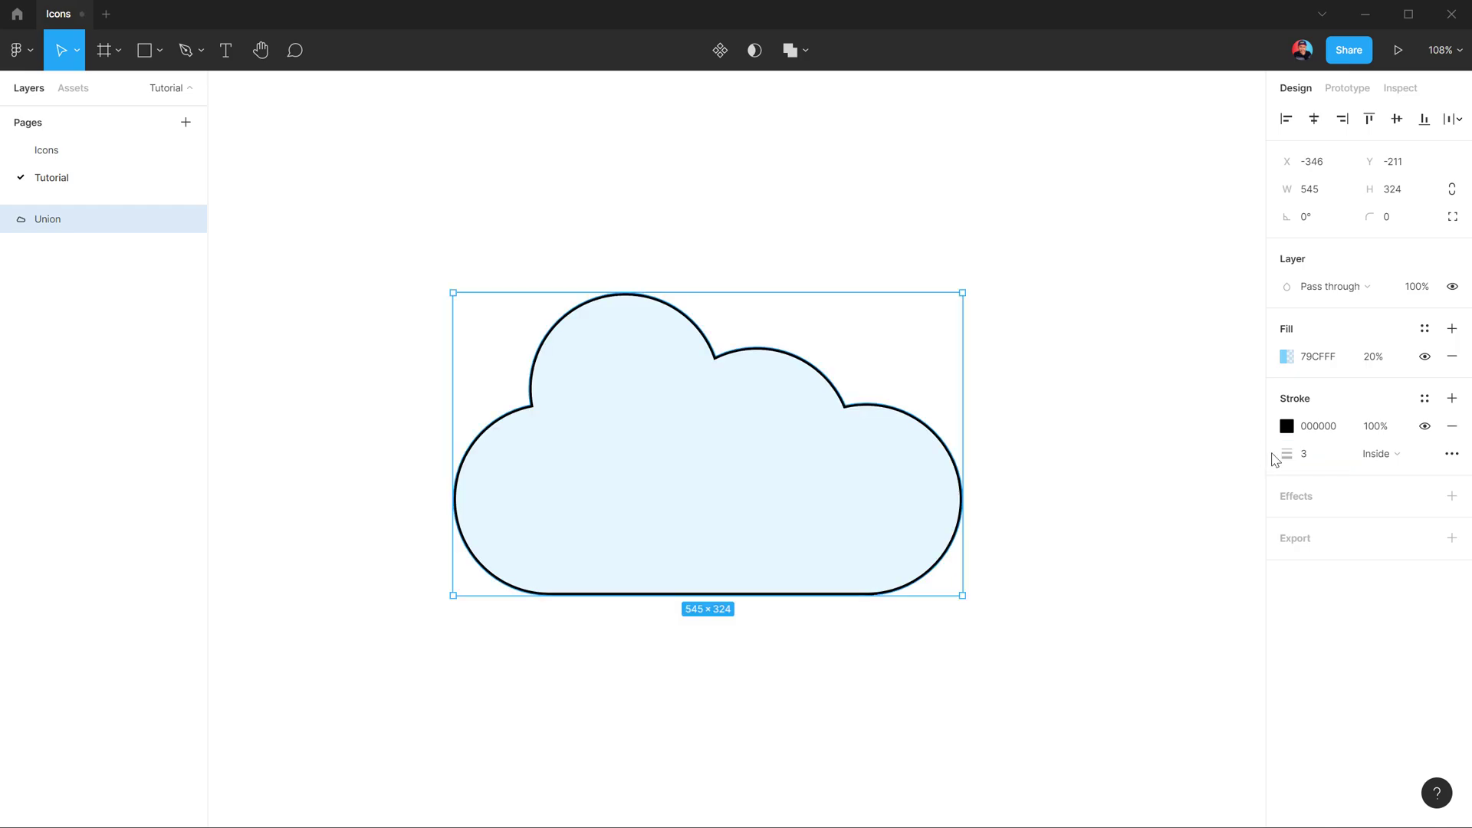
Make the cloud's outline a linear gradient with light blue BDE7FF stops.
{"action": "left_click", "coordinate": [1288, 427]}
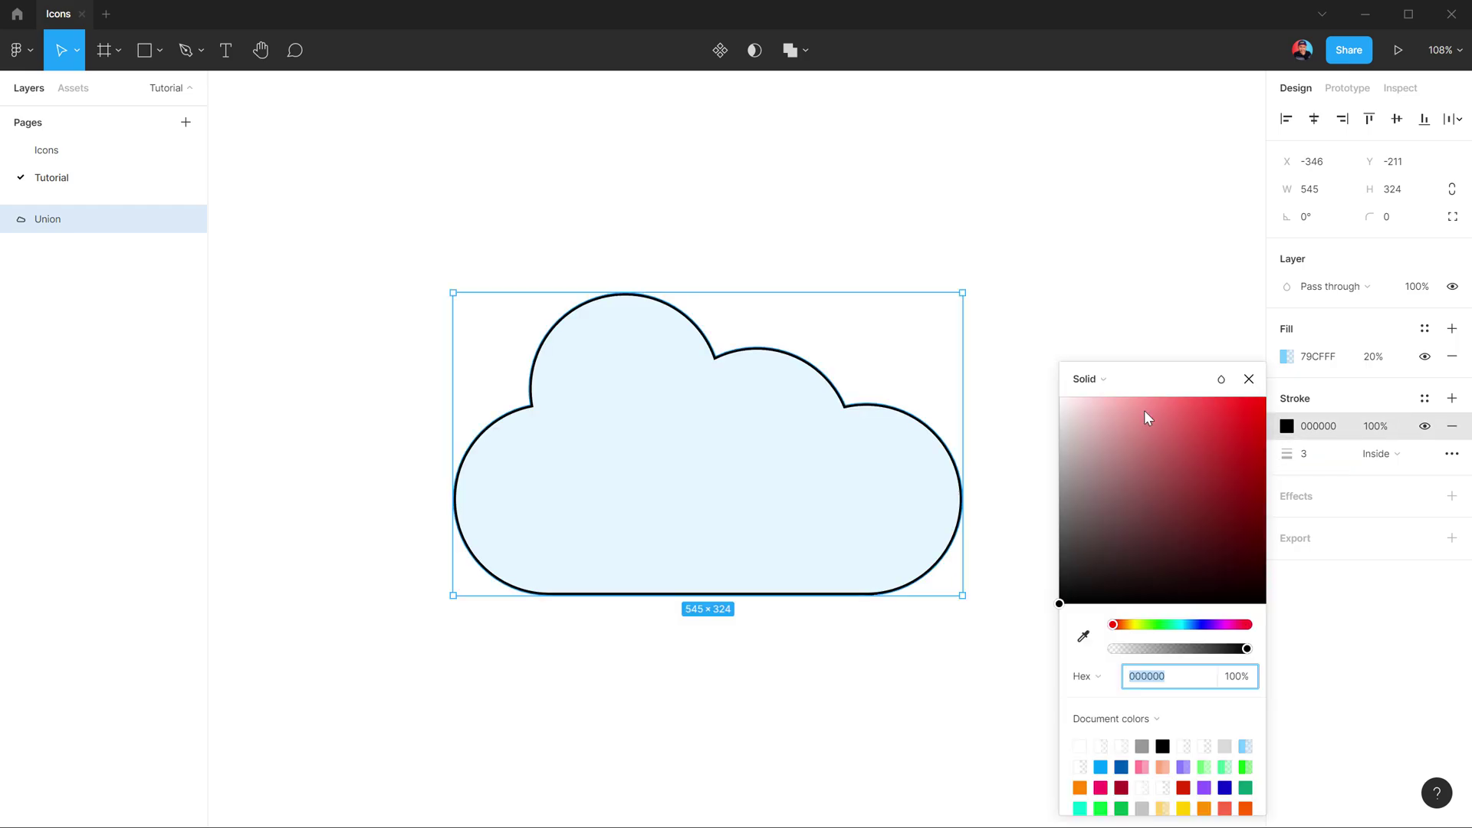
{"action": "left_click", "coordinate": [1092, 391]}
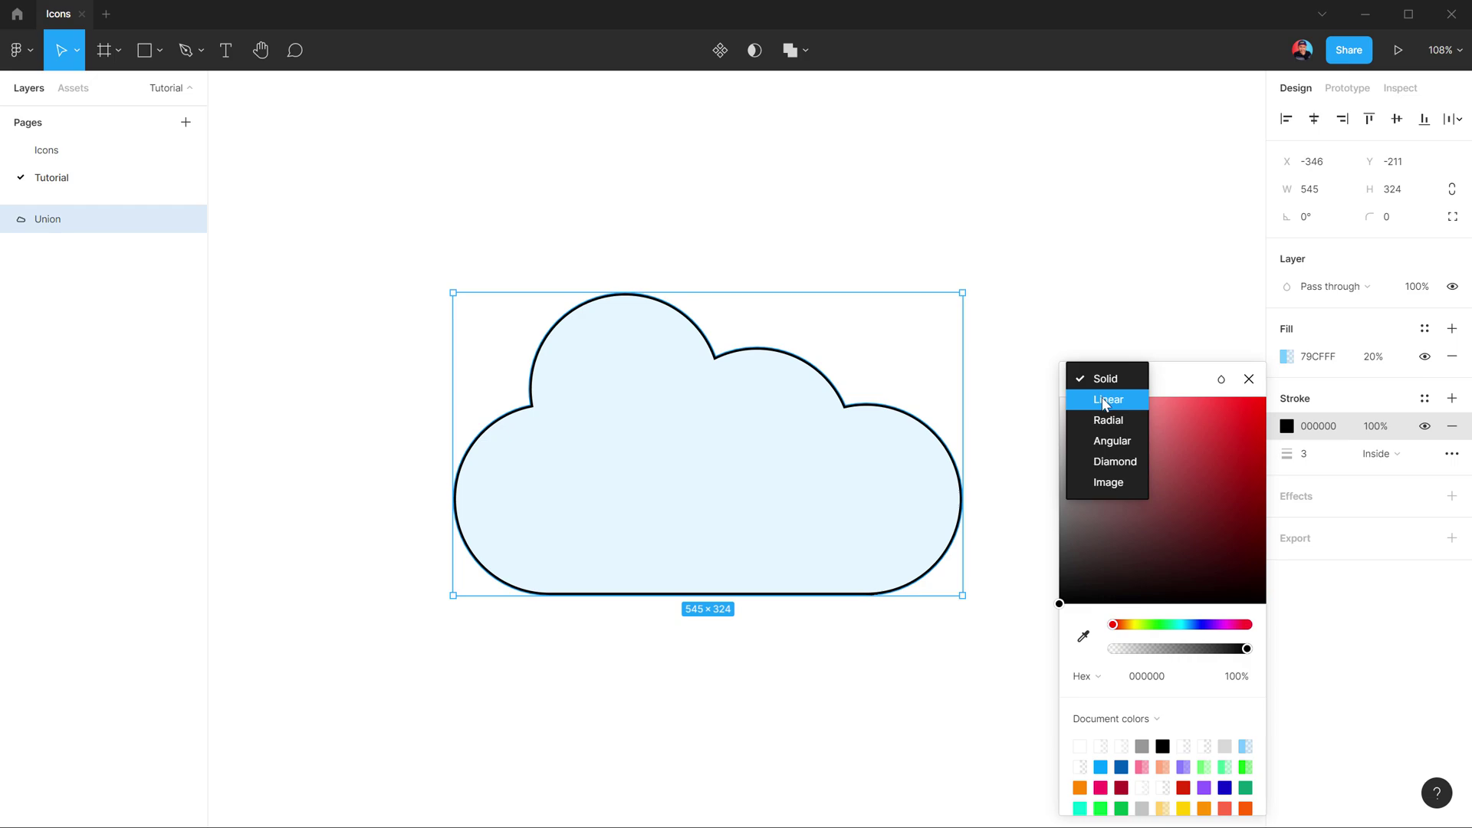
{"action": "left_click", "coordinate": [1104, 401]}
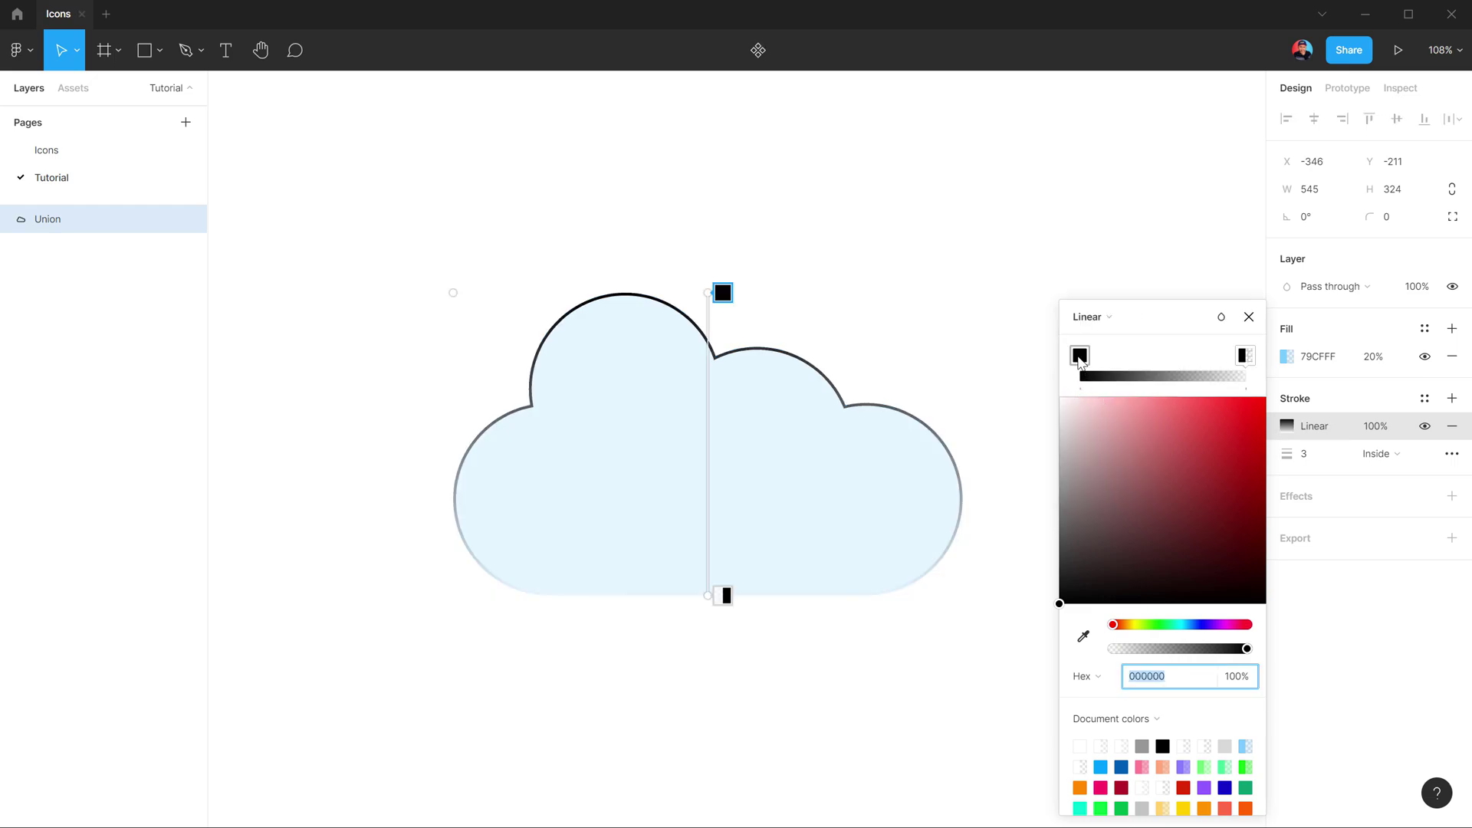
{"action": "left_click", "coordinate": [1079, 357]}
{"action": "left_click", "coordinate": [1188, 625]}
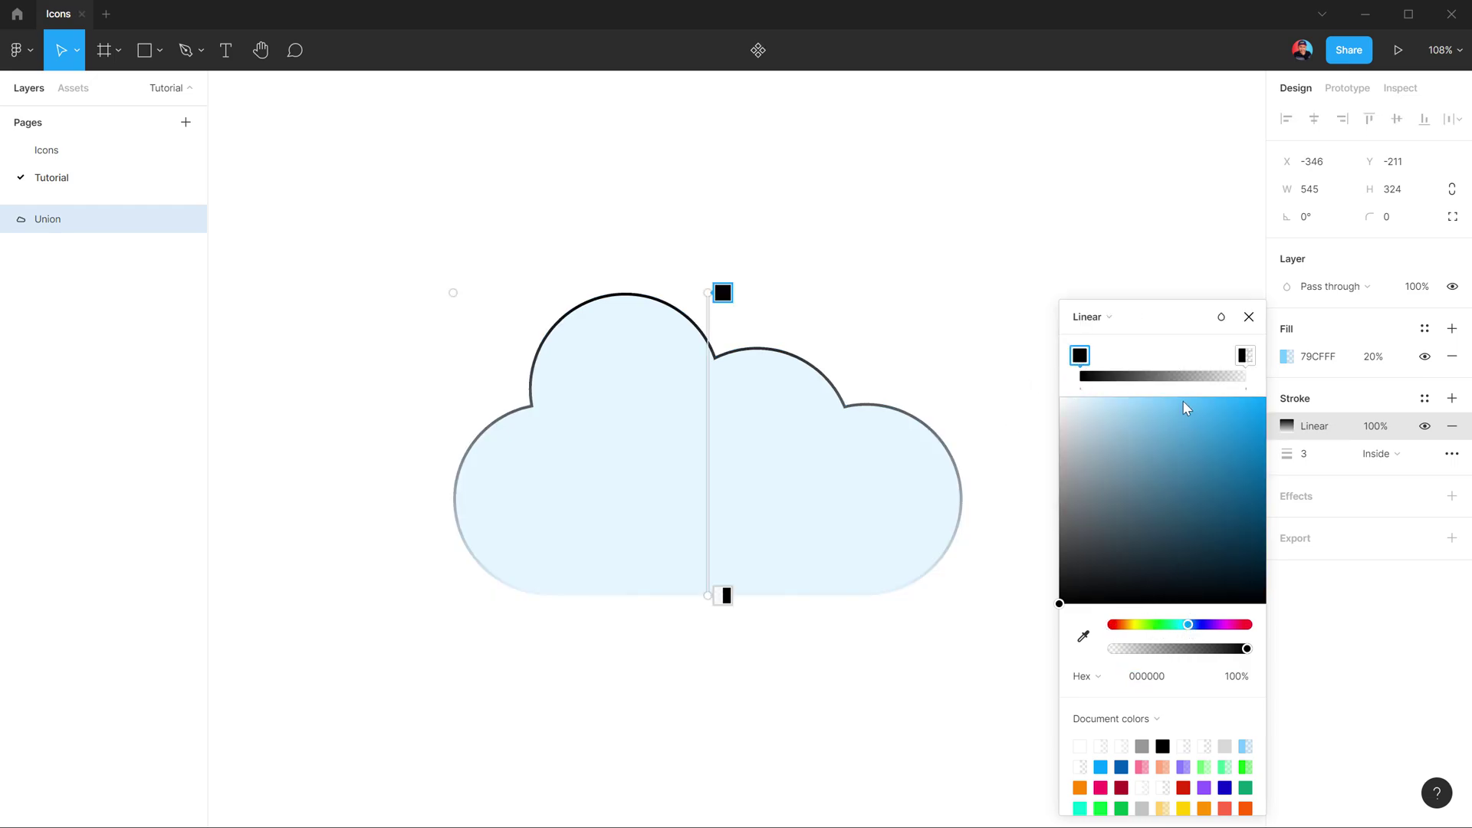
{"action": "left_click_drag", "start_coordinate": [1187, 408], "coordinate": [1100, 388]}
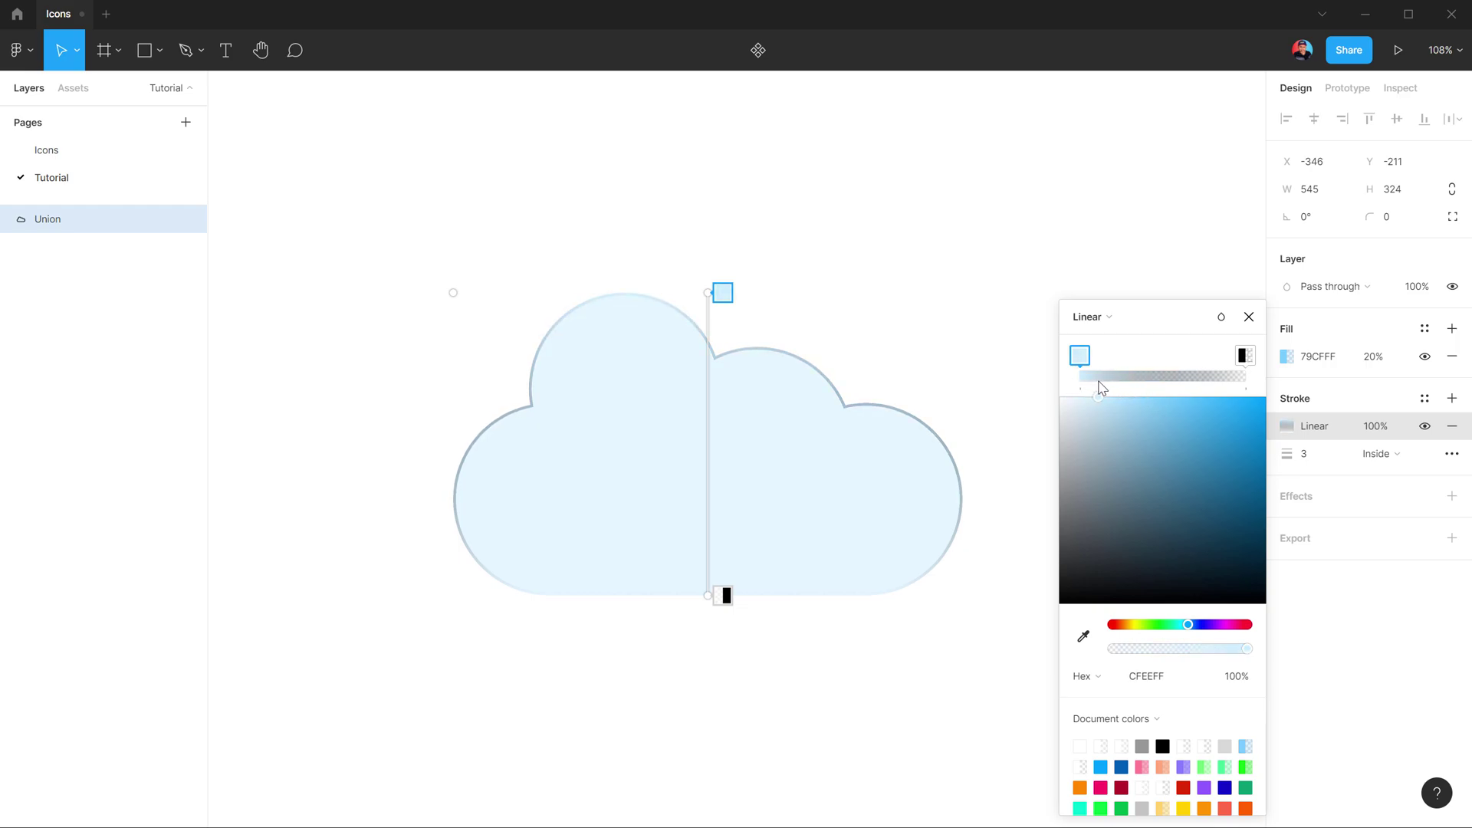
{"action": "left_click", "coordinate": [1244, 355]}
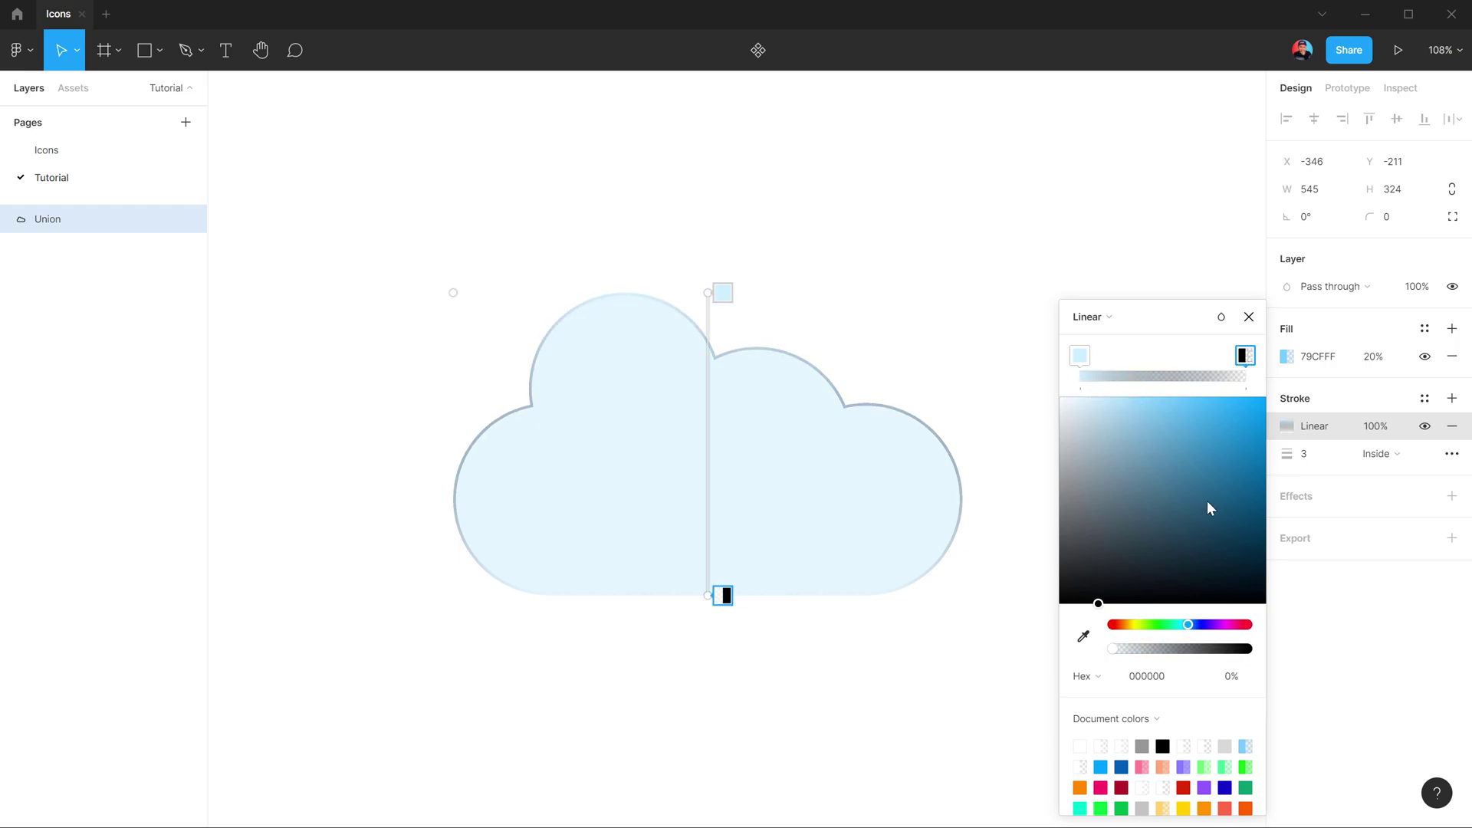
{"action": "mouse_move", "coordinate": [1162, 422]}
{"action": "left_mouse_down"}
{"action": "mouse_move", "coordinate": [1078, 388]}
{"action": "mouse_move", "coordinate": [1119, 395]}
{"action": "left_mouse_up"}
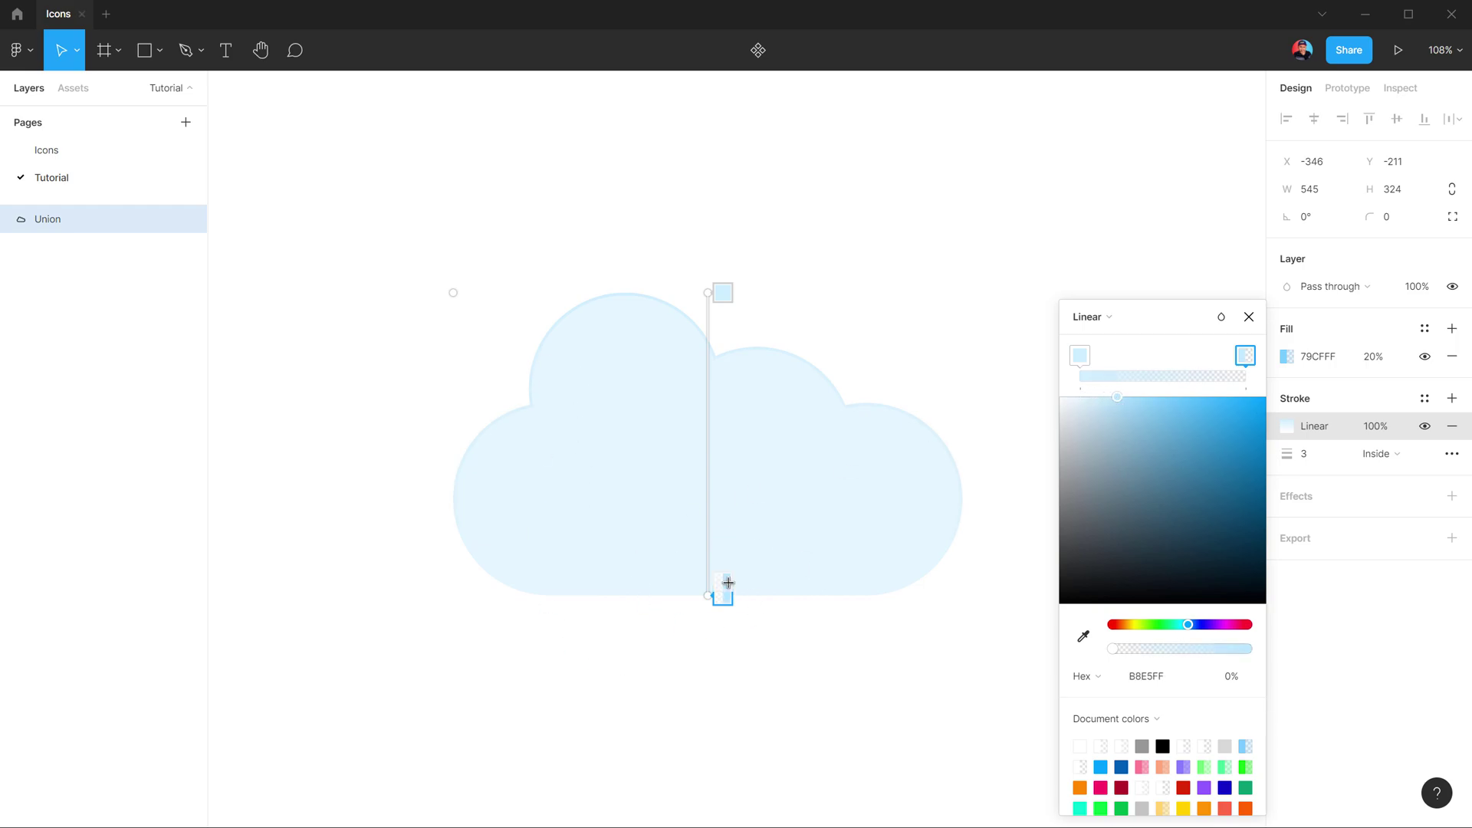
Stretch the gradient line beyond the cloud and fade the end stop to transparent.
{"action": "left_click_drag", "start_coordinate": [712, 598], "coordinate": [707, 619]}
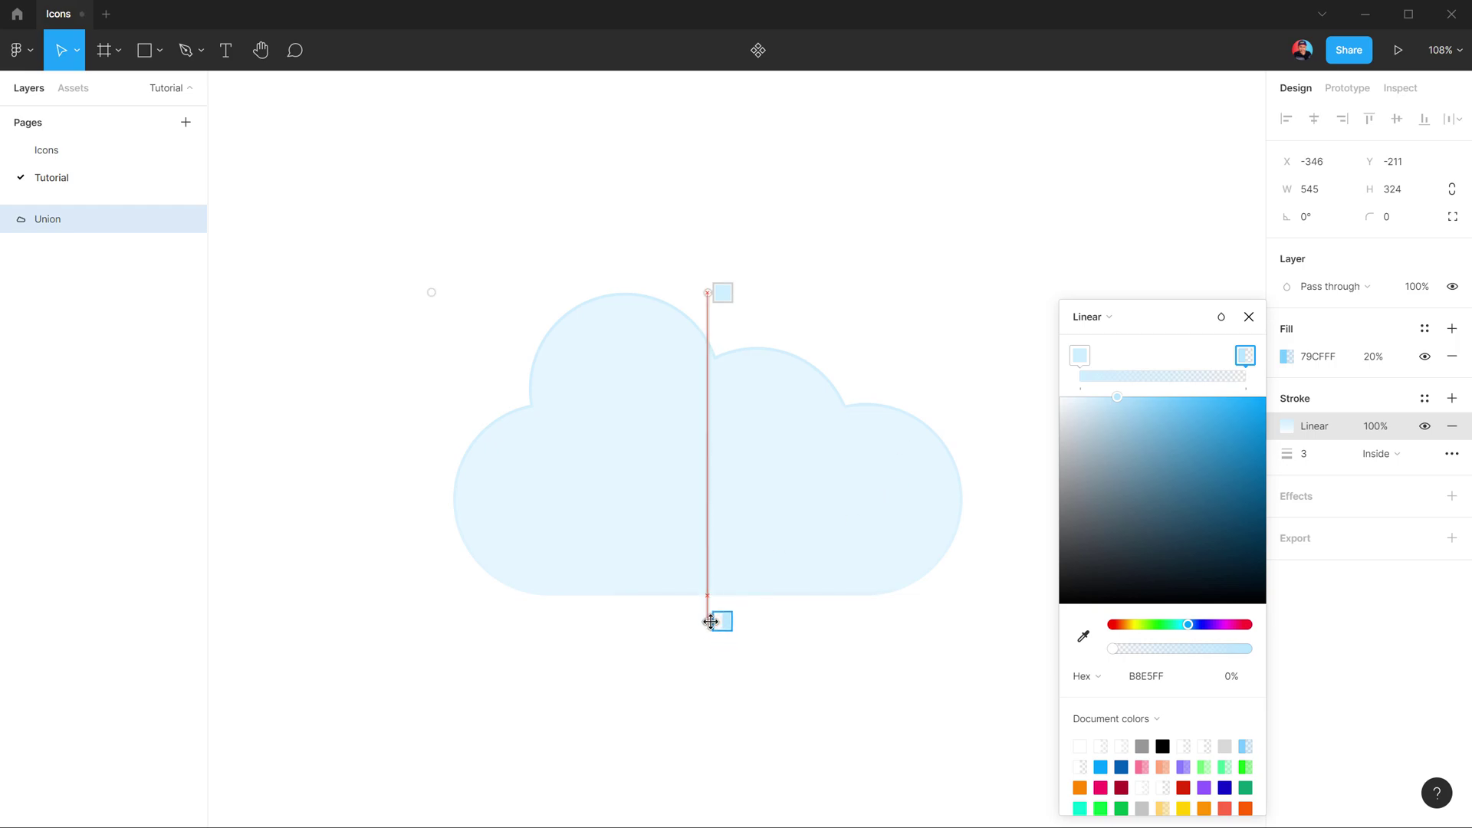
{"action": "left_click_drag", "start_coordinate": [709, 294], "coordinate": [706, 256]}
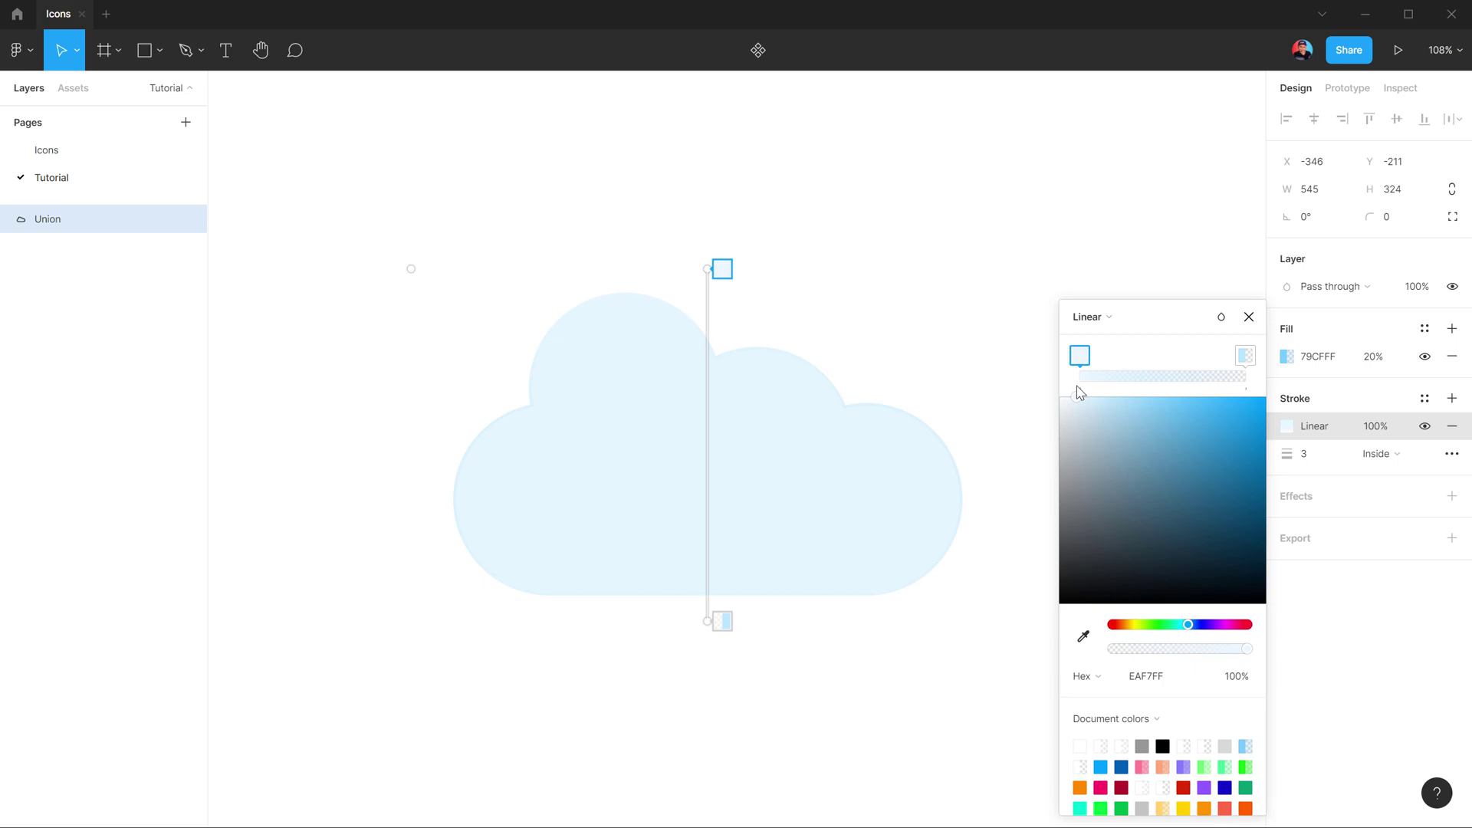
{"action": "left_click", "coordinate": [1247, 358]}
{"action": "mouse_move", "coordinate": [1122, 400]}
{"action": "left_mouse_down"}
{"action": "mouse_move", "coordinate": [1143, 398]}
{"action": "mouse_move", "coordinate": [1093, 399]}
{"action": "mouse_move", "coordinate": [1111, 398]}
{"action": "left_mouse_up"}
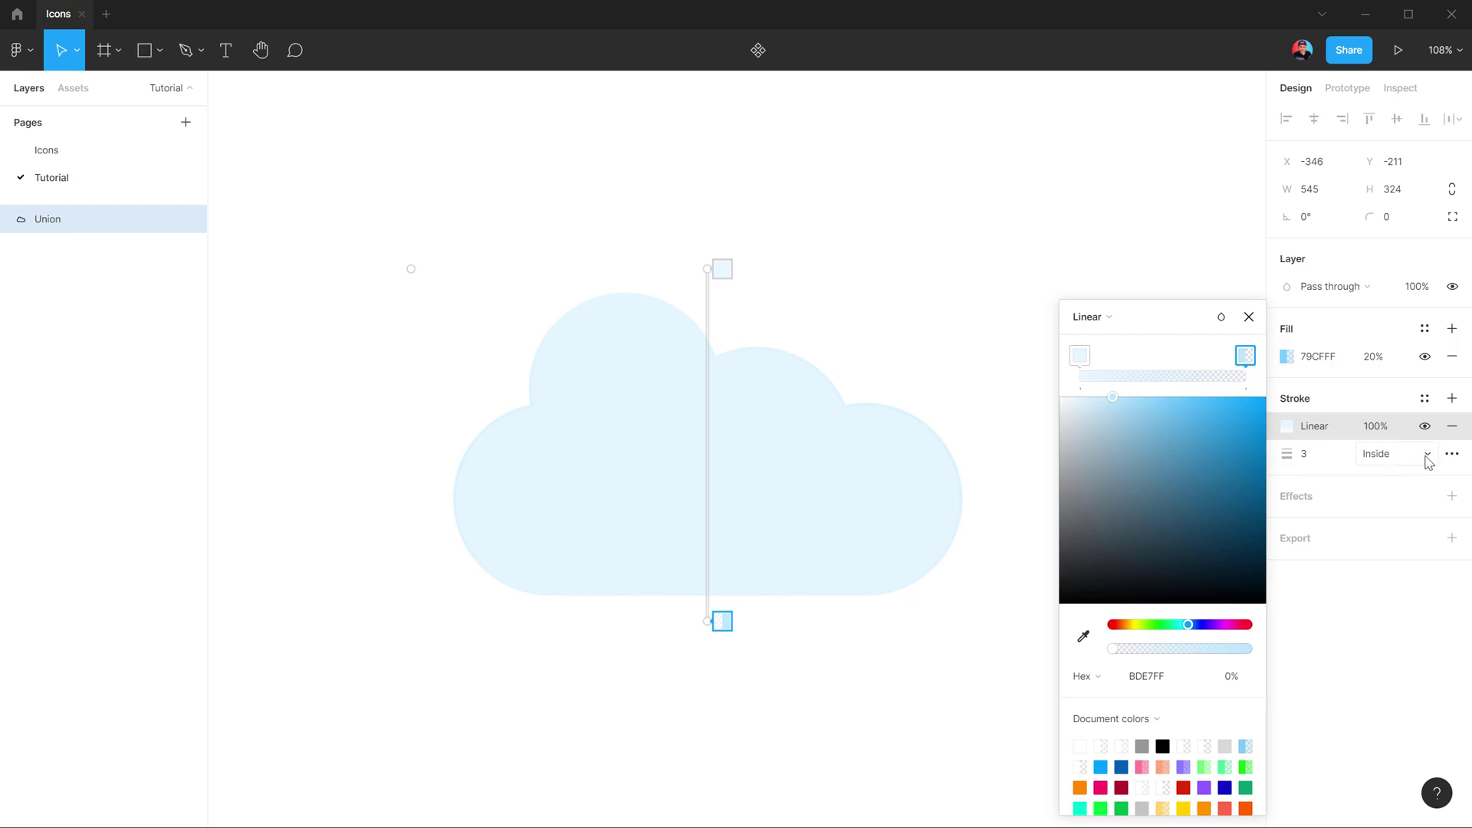
Keep the outline aligned inside the shape and set its weight to 4.
{"action": "left_click", "coordinate": [1425, 456]}
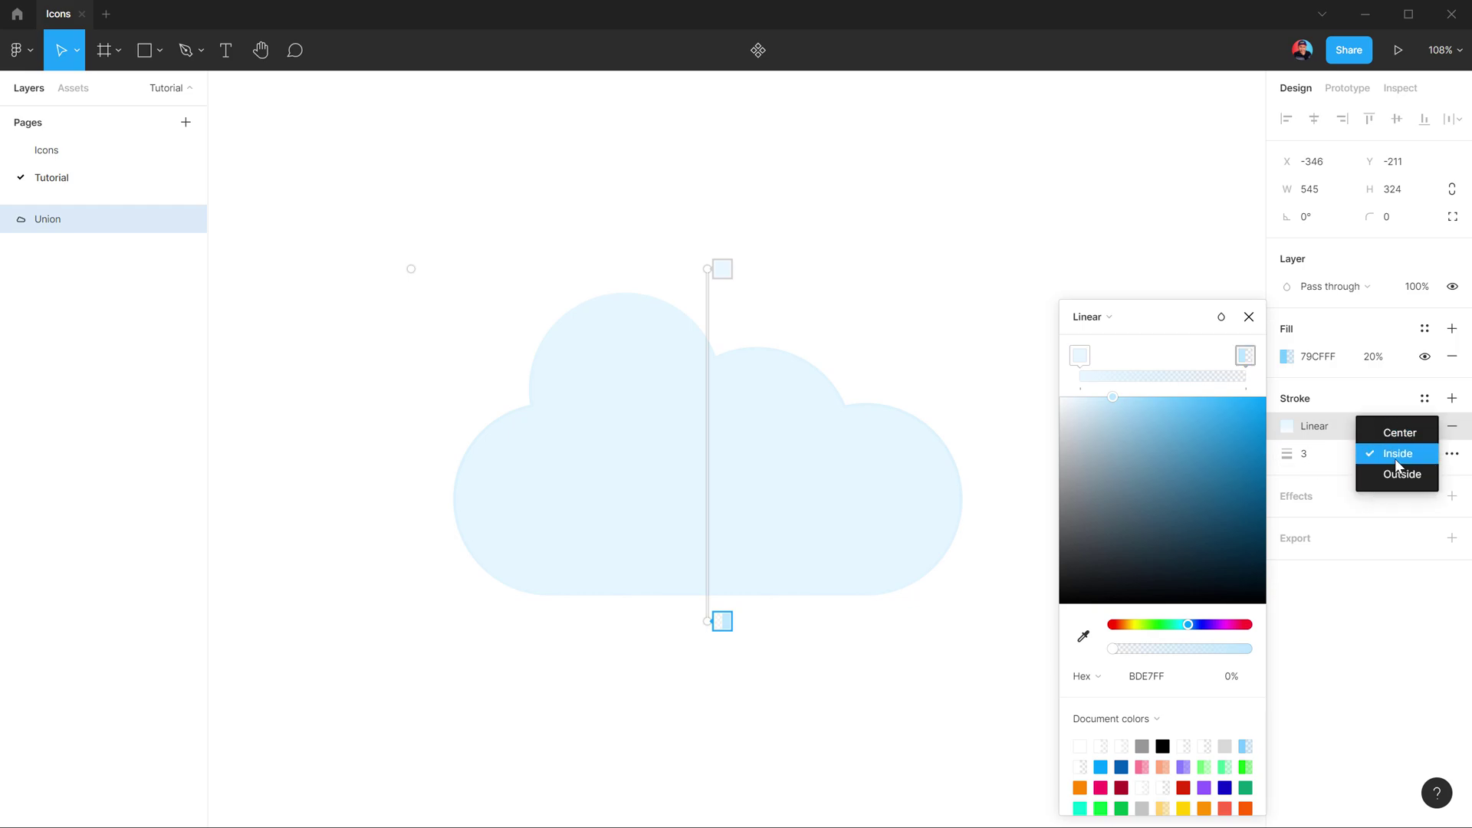
{"action": "left_click", "coordinate": [1396, 457]}
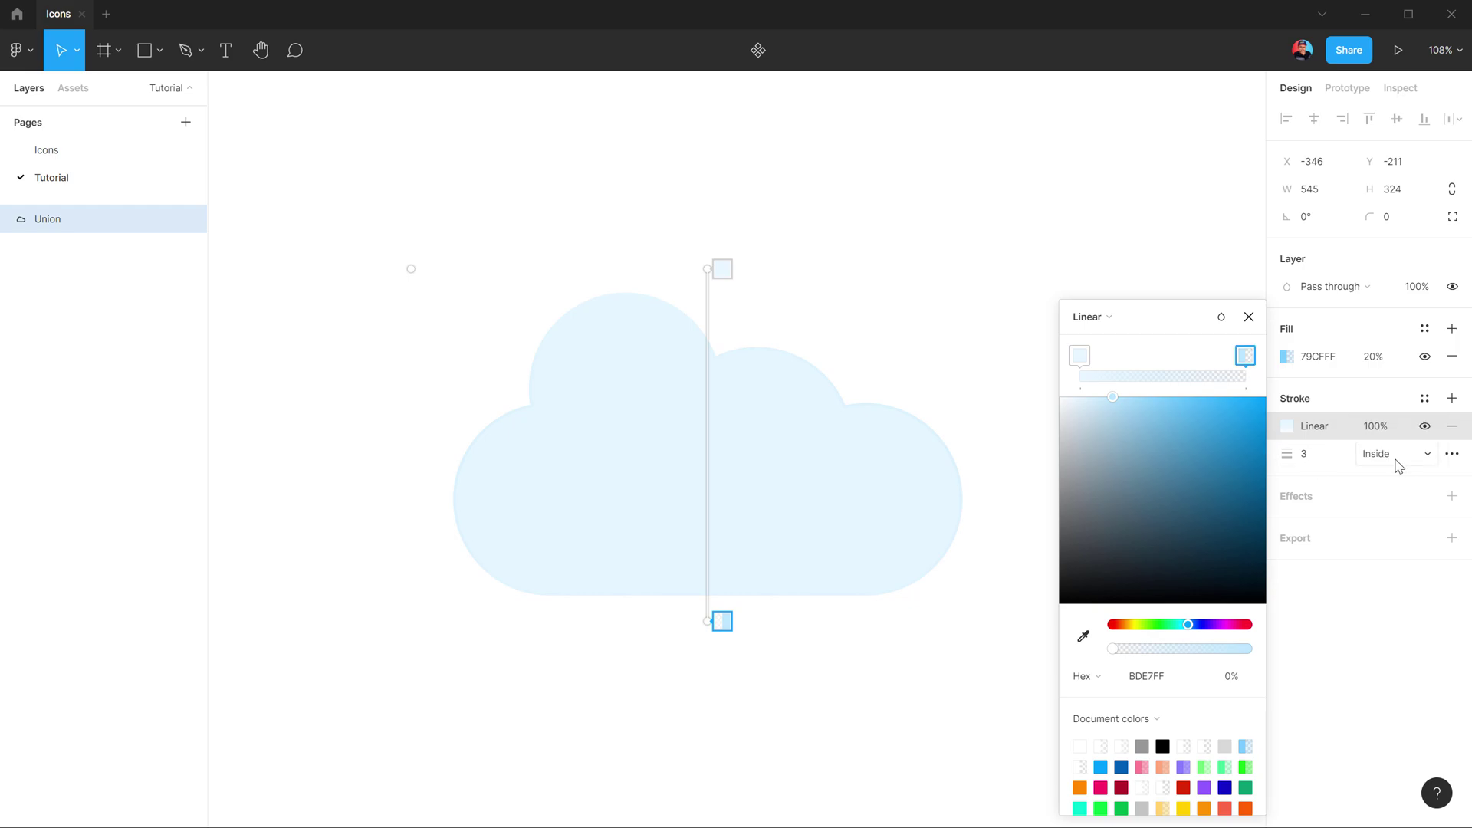
{"action": "left_click", "coordinate": [1307, 458]}
{"action": "key", "text": "Return"}
{"action": "left_click", "coordinate": [1249, 317]}
{"action": "left_click", "coordinate": [1094, 400]}
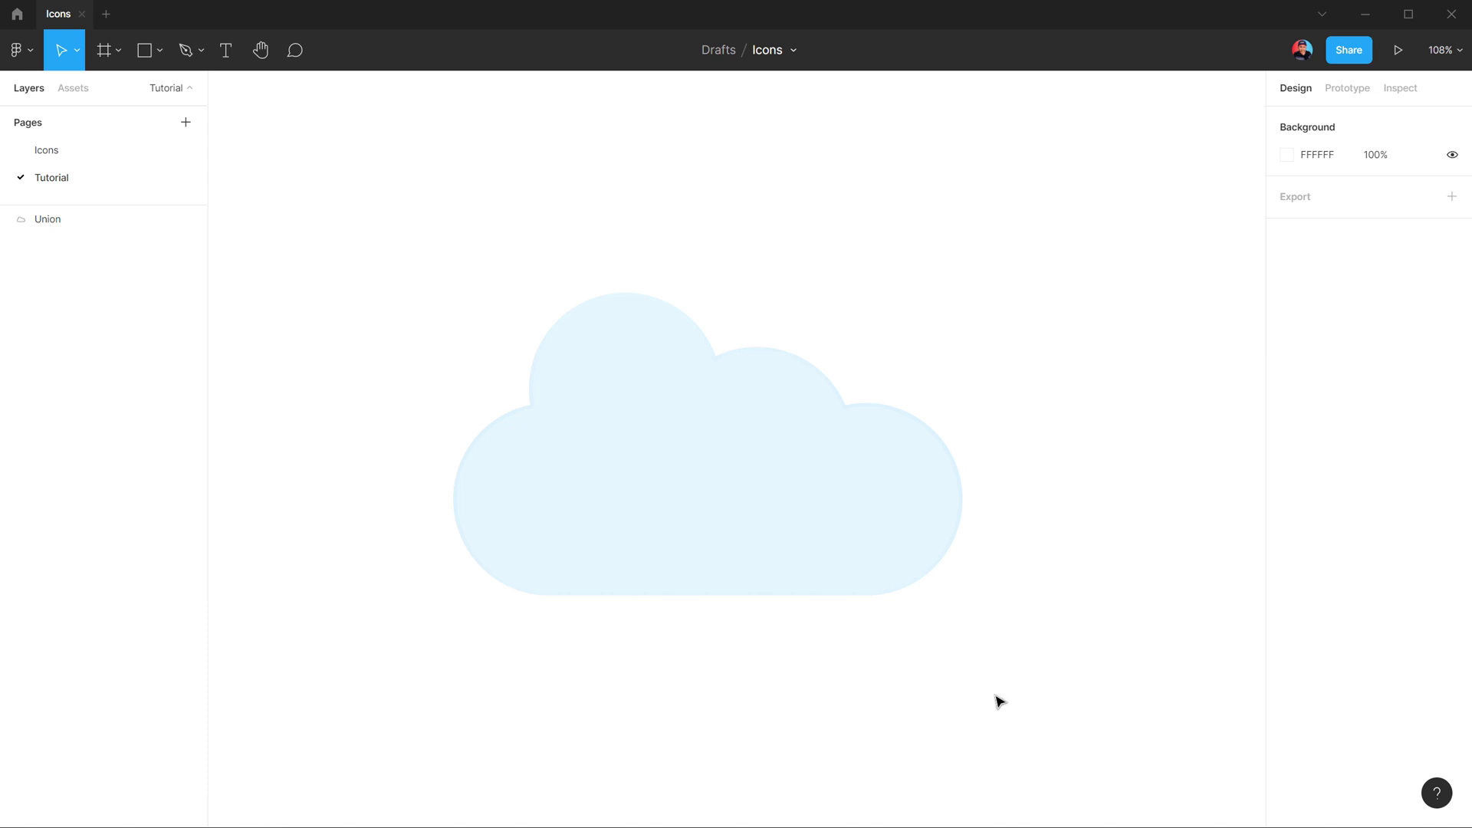
{"action": "left_click", "coordinate": [616, 572]}
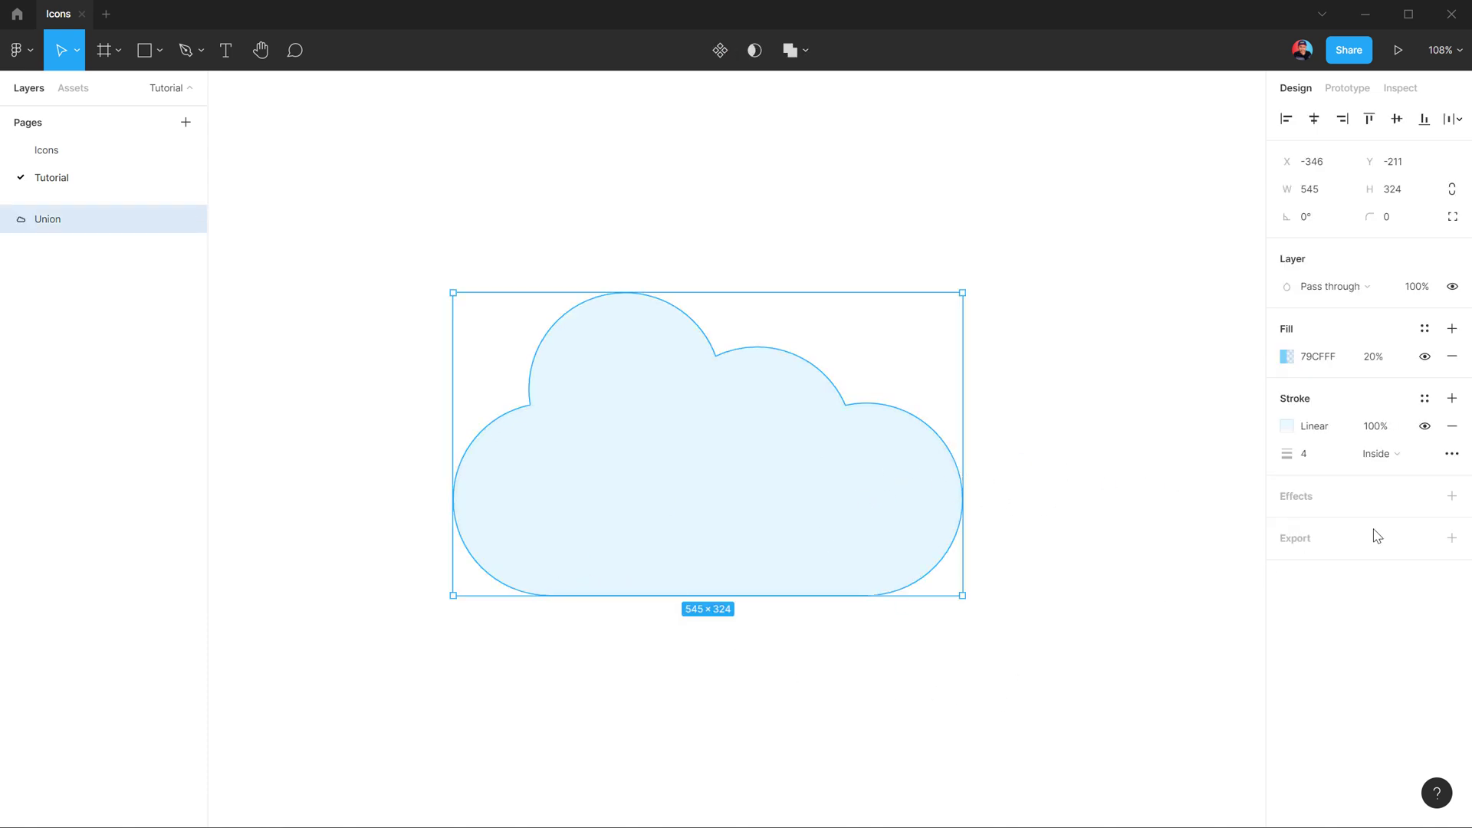
Draw a 288 × 288 circle over the cloud's upper right and send it to back.
{"action": "left_click", "coordinate": [1117, 345]}
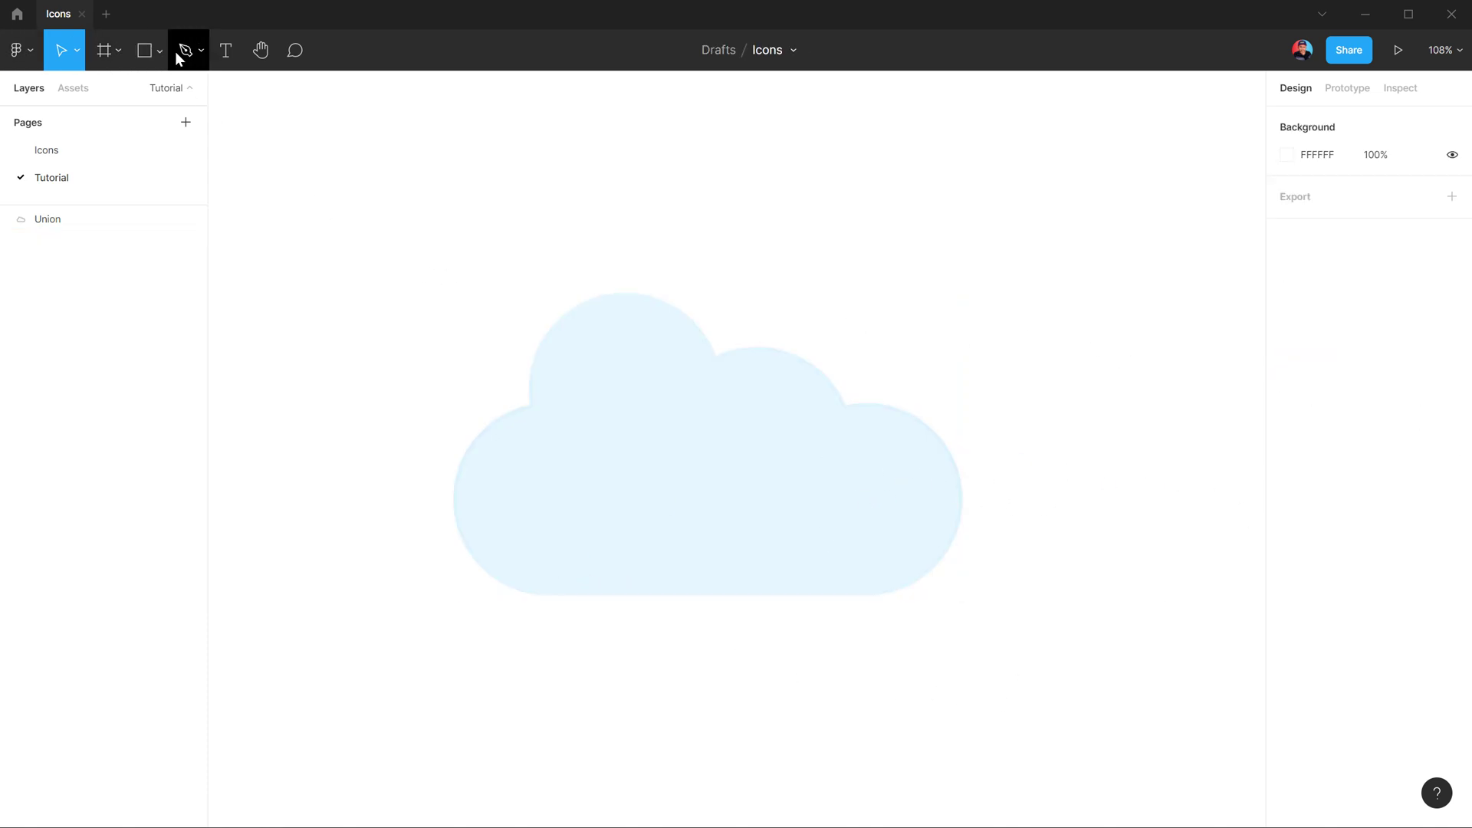
{"action": "left_click", "coordinate": [159, 49]}
{"action": "left_click", "coordinate": [138, 154]}
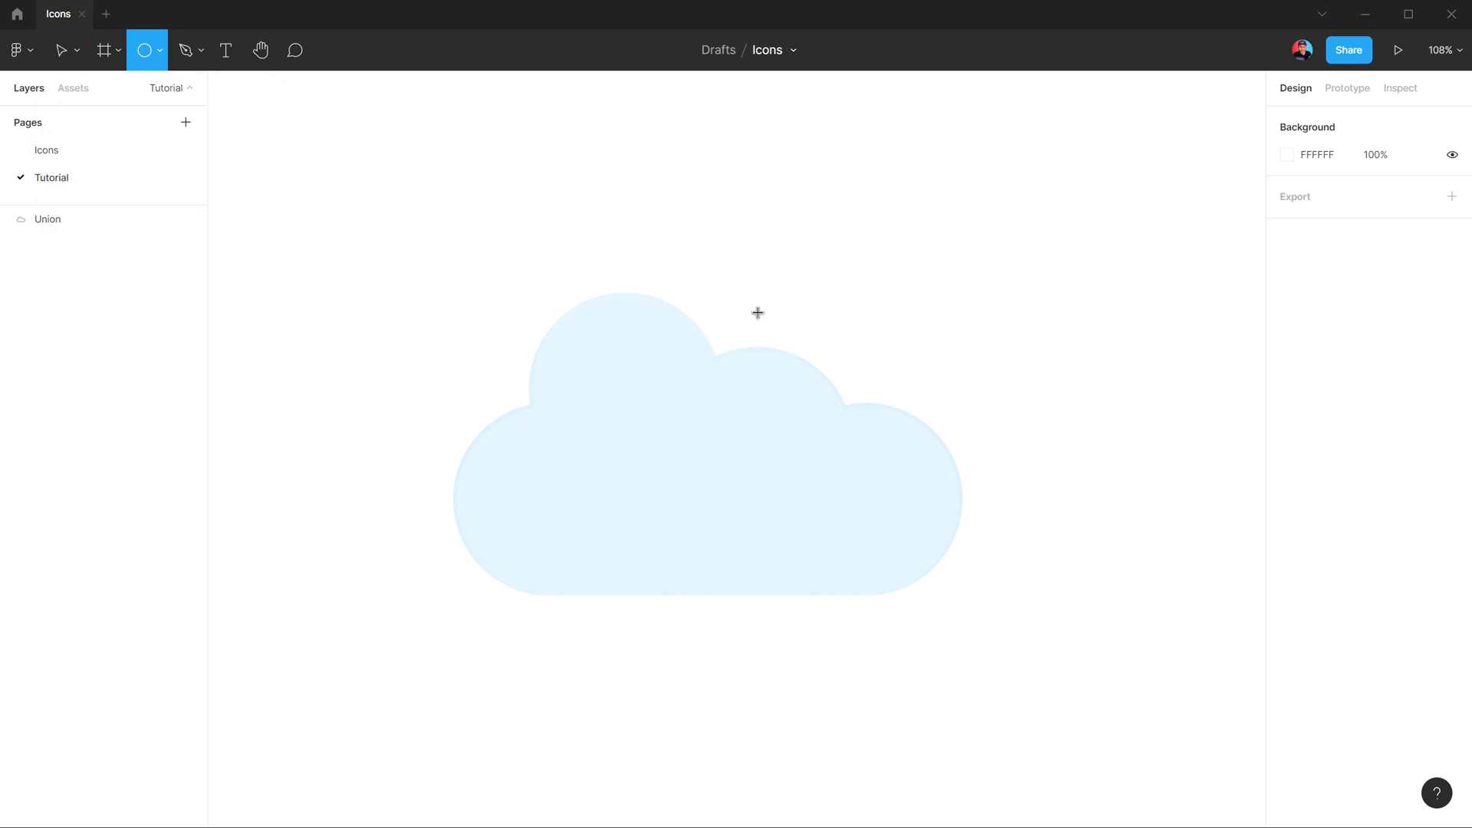
{"action": "left_click_drag", "start_coordinate": [772, 264], "coordinate": [871, 397]}
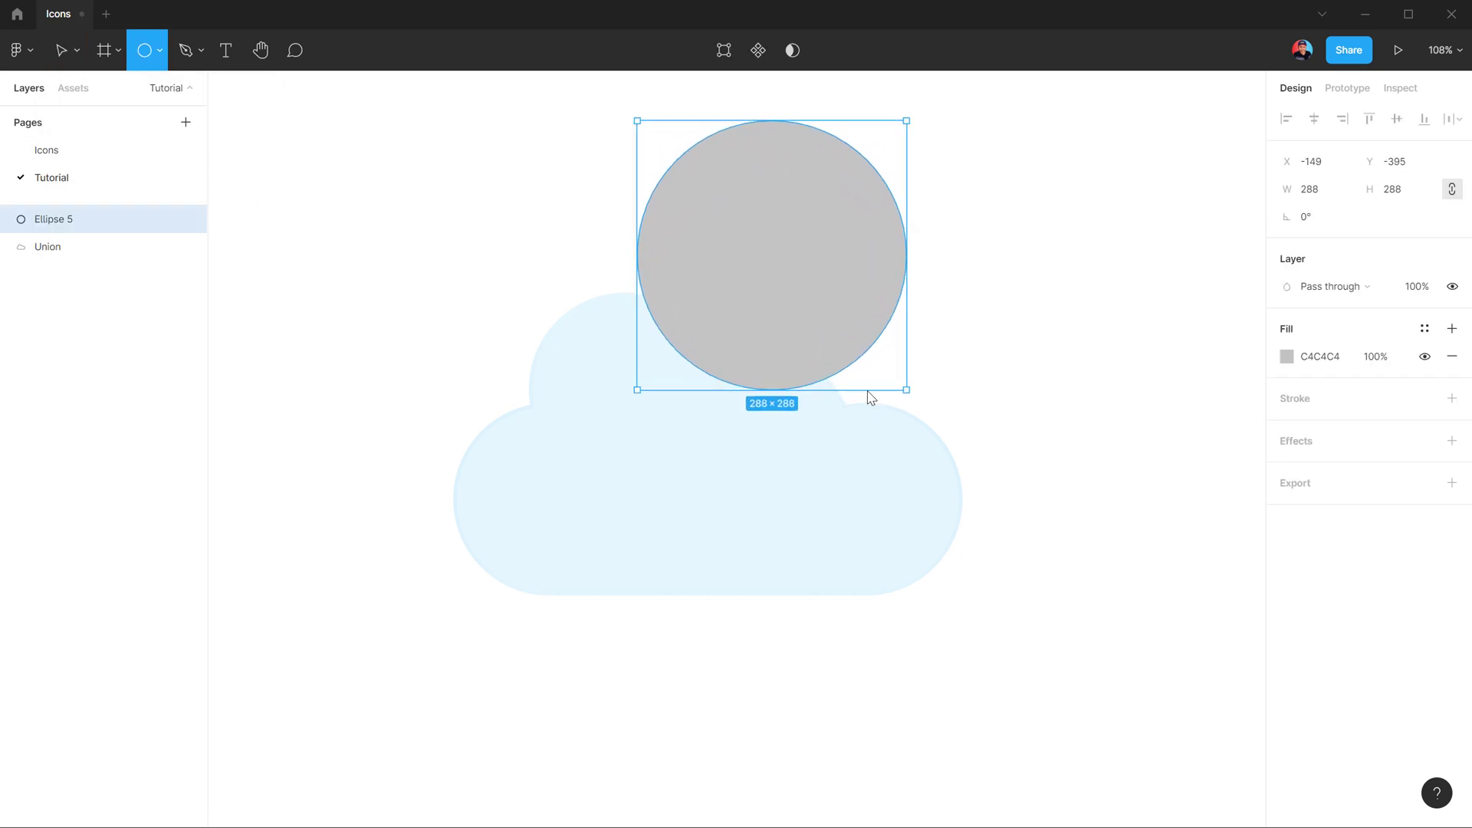
{"action": "left_click_drag", "start_coordinate": [748, 253], "coordinate": [776, 338]}
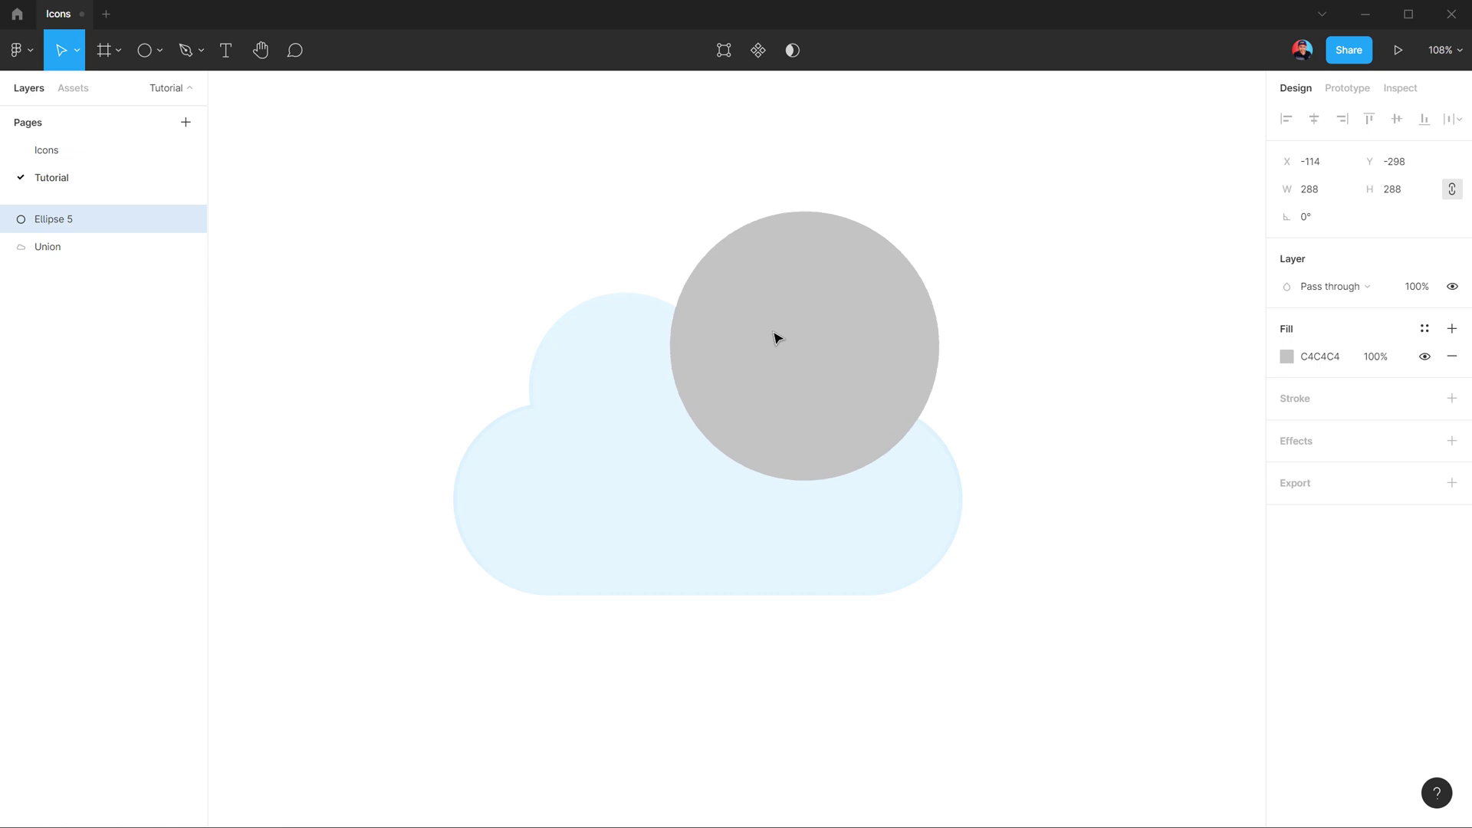
{"action": "left_click", "coordinate": [958, 291]}
{"action": "left_click", "coordinate": [797, 303]}
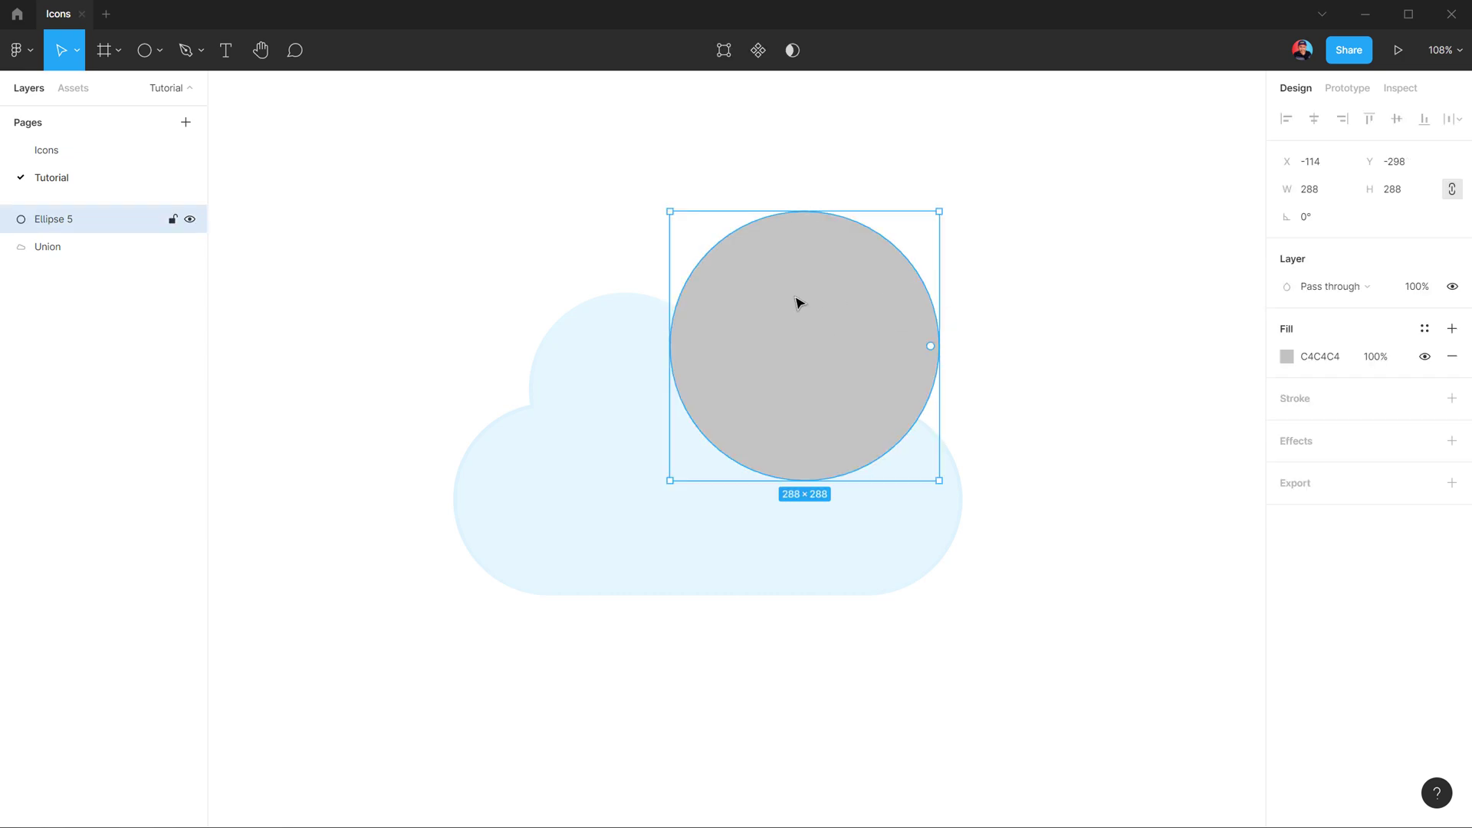
{"action": "right_click", "coordinate": [796, 299]}
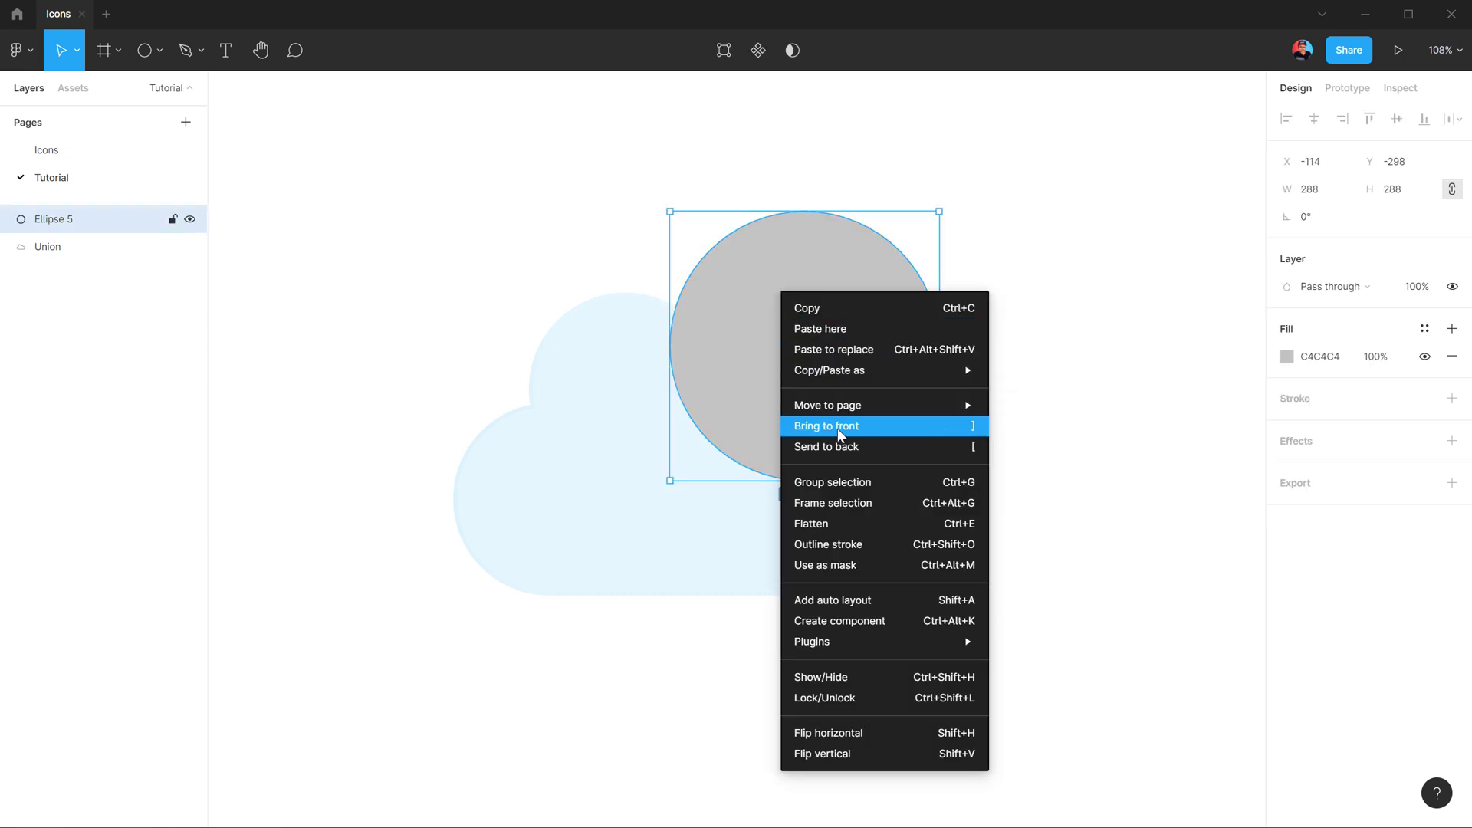
{"action": "left_click", "coordinate": [978, 447]}
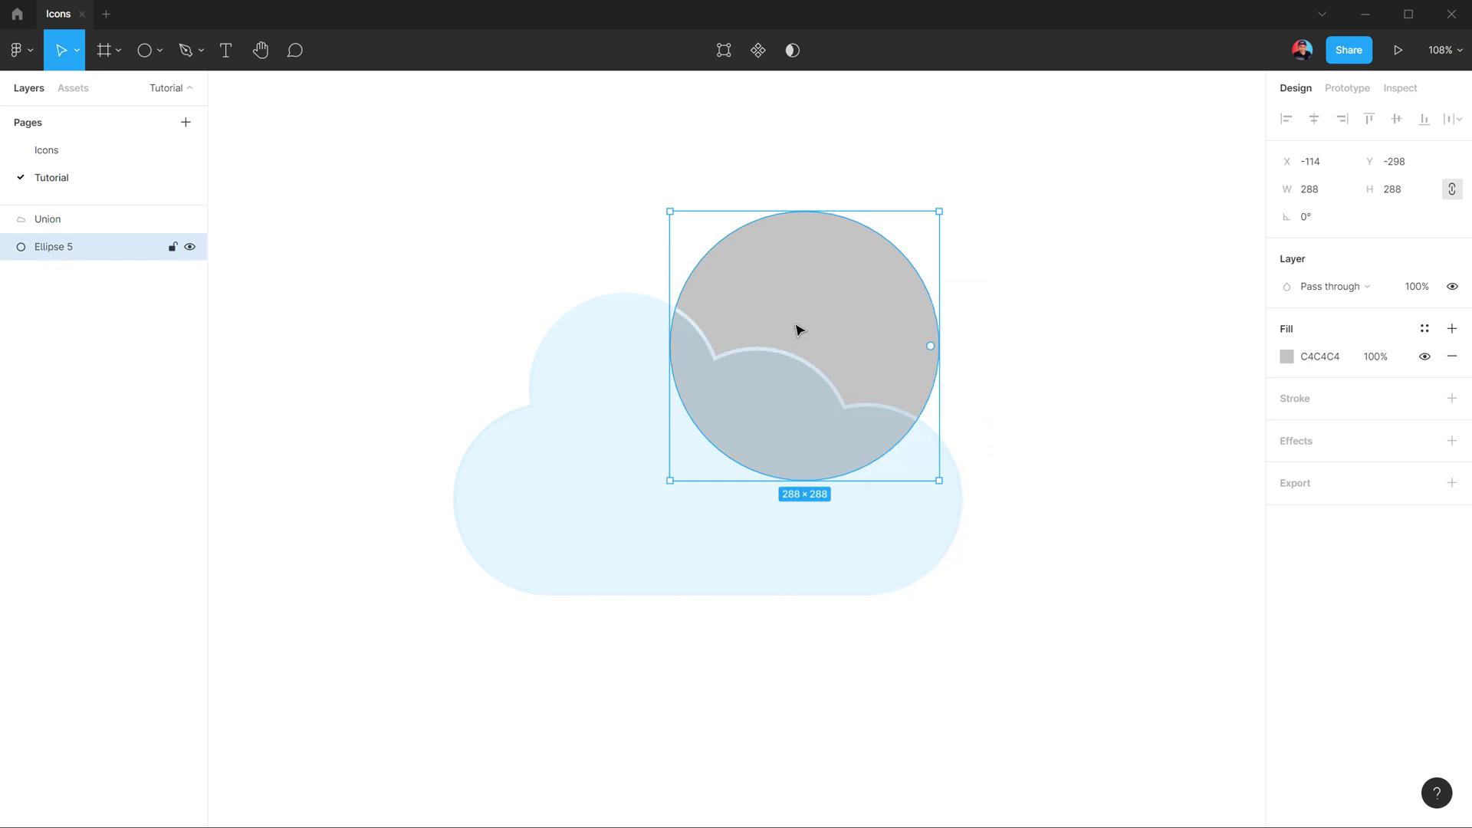
{"action": "left_click_drag", "start_coordinate": [794, 329], "coordinate": [788, 326]}
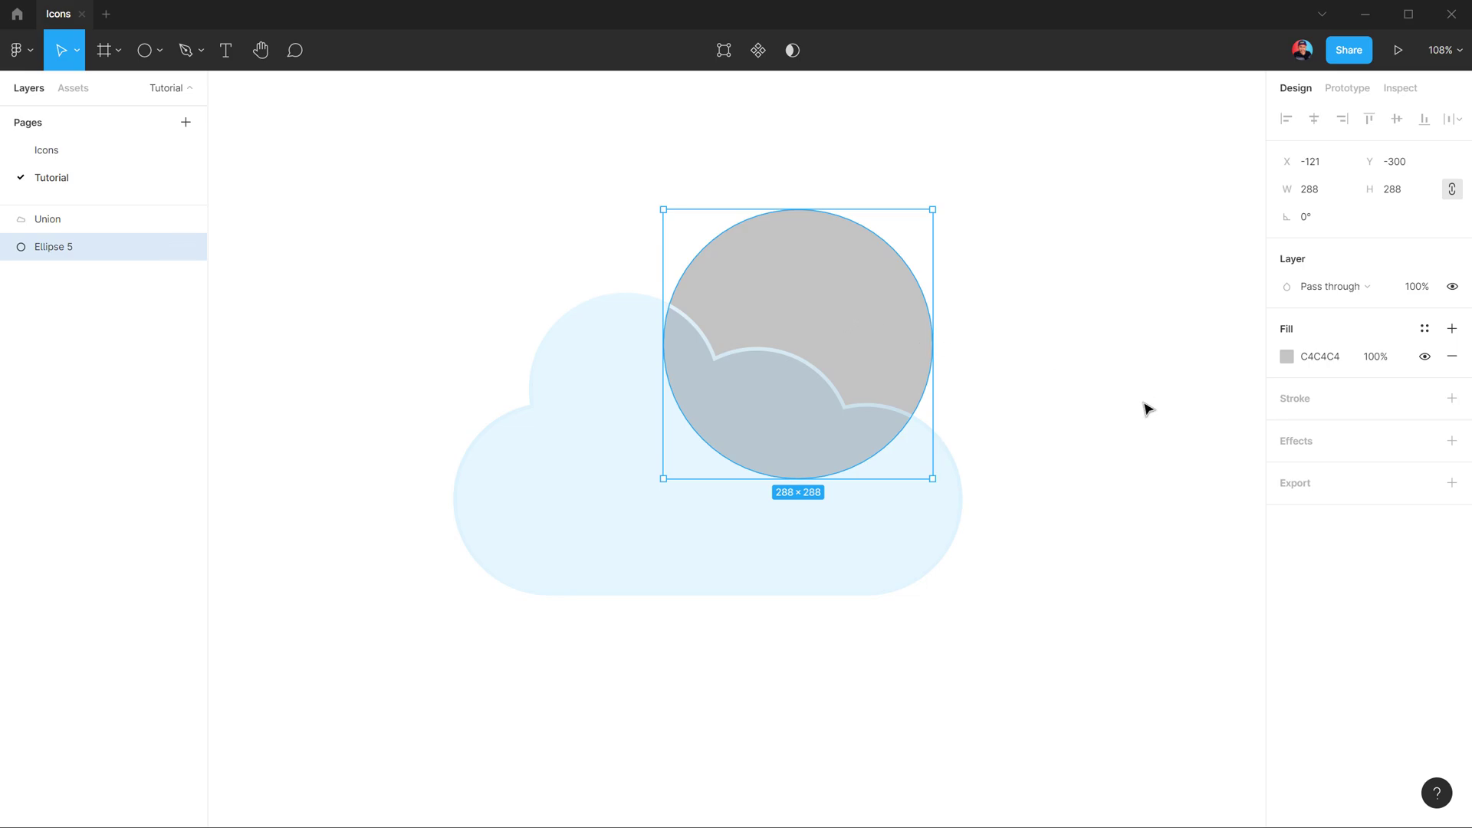
Give the circle a radial fill from FF7A00 centre to FFA800 edge, spread across the sun.
{"action": "left_click", "coordinate": [1288, 357]}
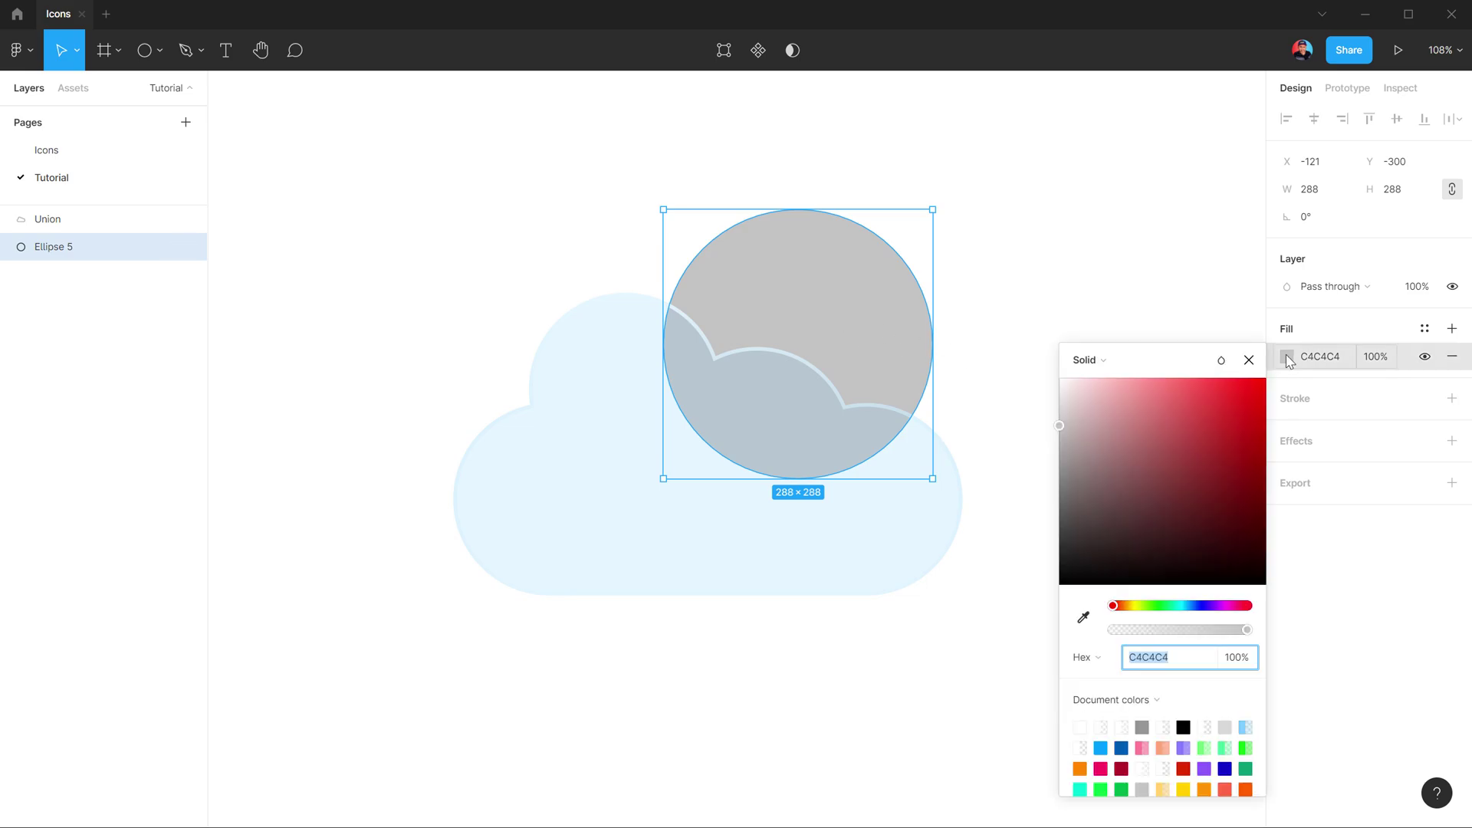
{"action": "left_click", "coordinate": [1105, 368]}
{"action": "left_click", "coordinate": [1105, 400]}
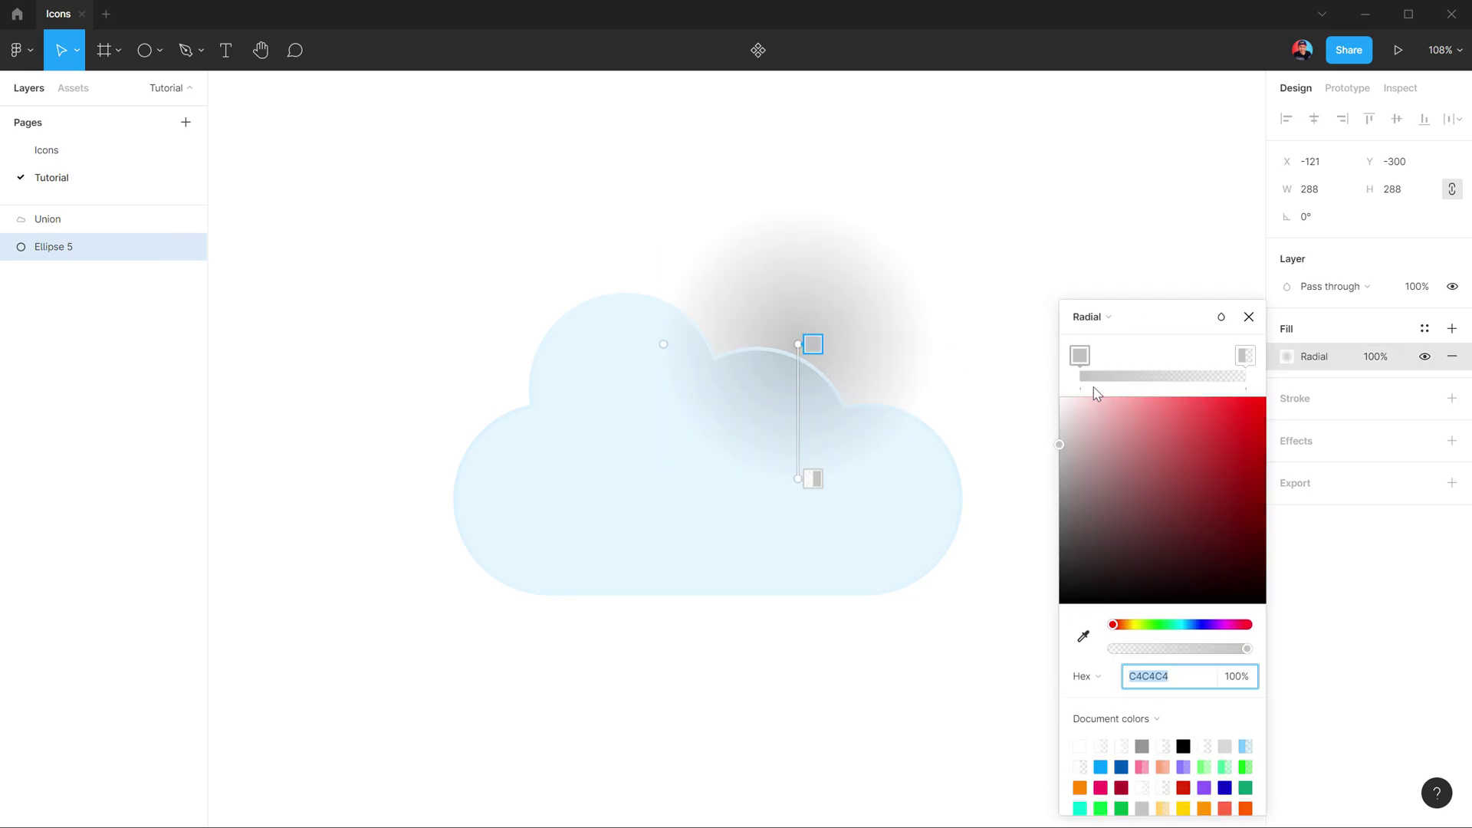
{"action": "left_click", "coordinate": [1079, 355]}
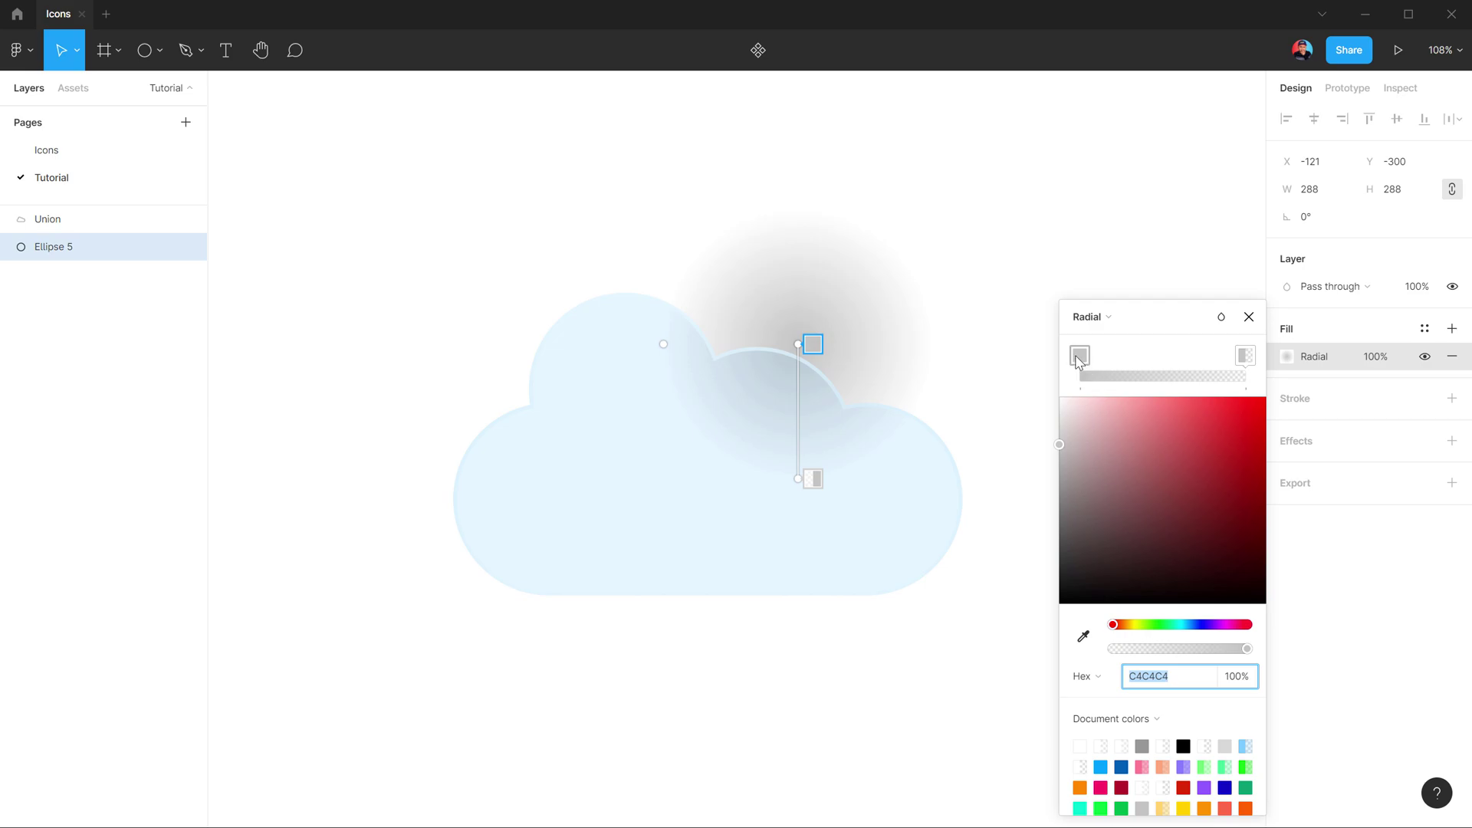
{"action": "left_click", "coordinate": [1132, 626]}
{"action": "left_click_drag", "start_coordinate": [1132, 626], "coordinate": [1123, 625]}
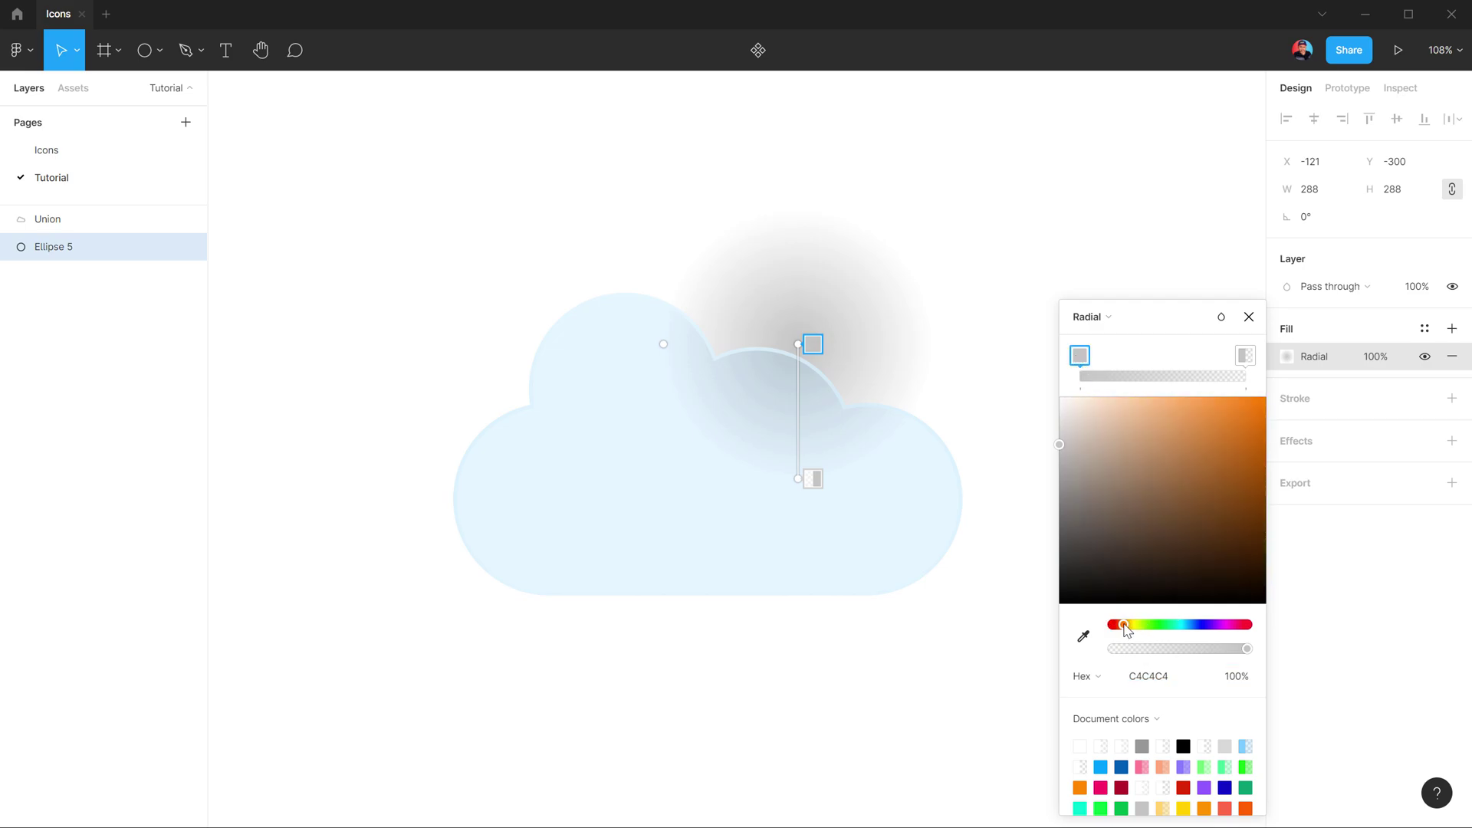
{"action": "left_click_drag", "start_coordinate": [1237, 408], "coordinate": [1294, 387]}
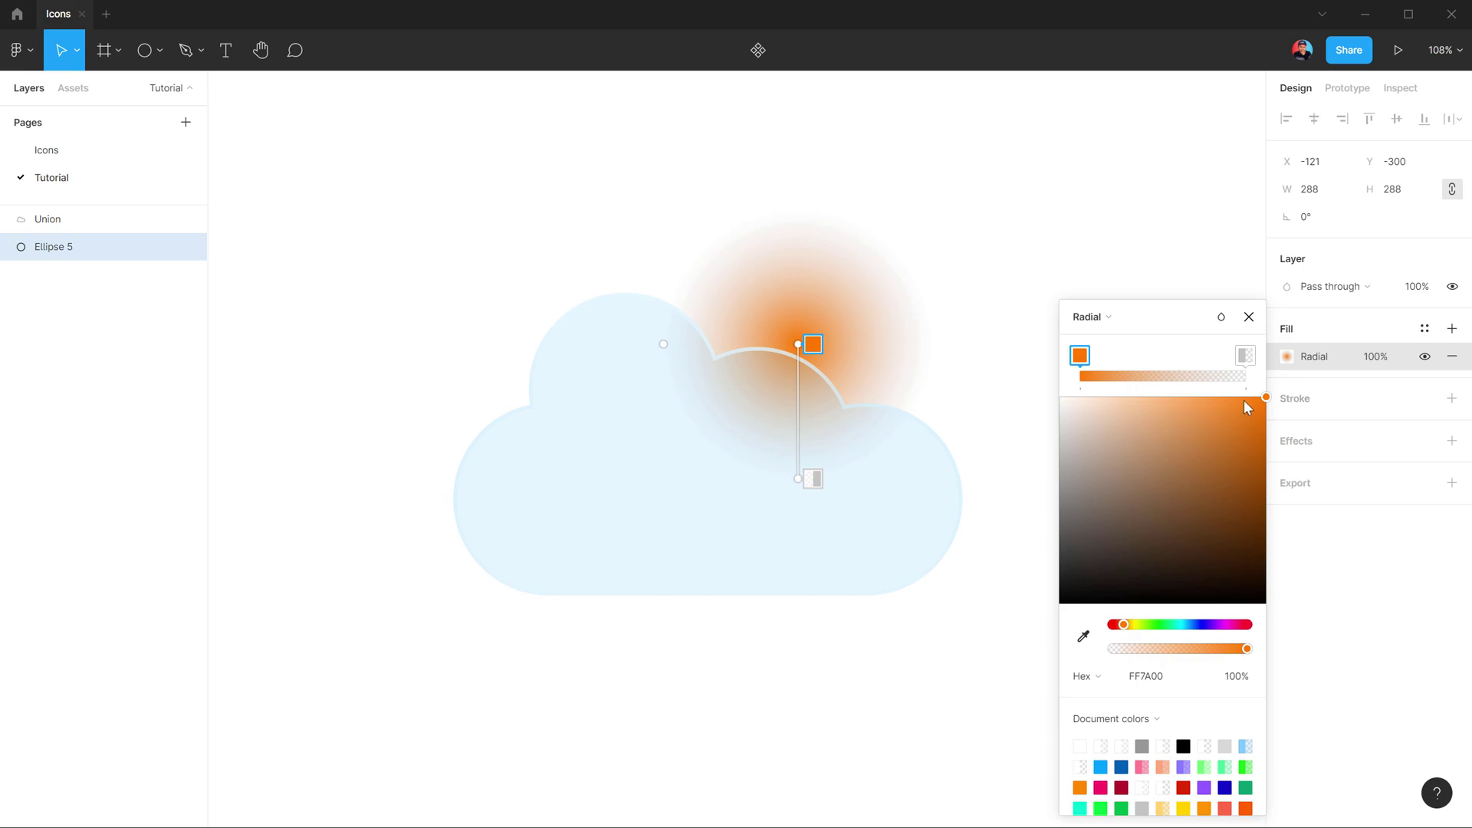
{"action": "left_click", "coordinate": [1245, 358]}
{"action": "left_click_drag", "start_coordinate": [1127, 630], "coordinate": [1294, 651]}
{"action": "left_click", "coordinate": [1265, 397]}
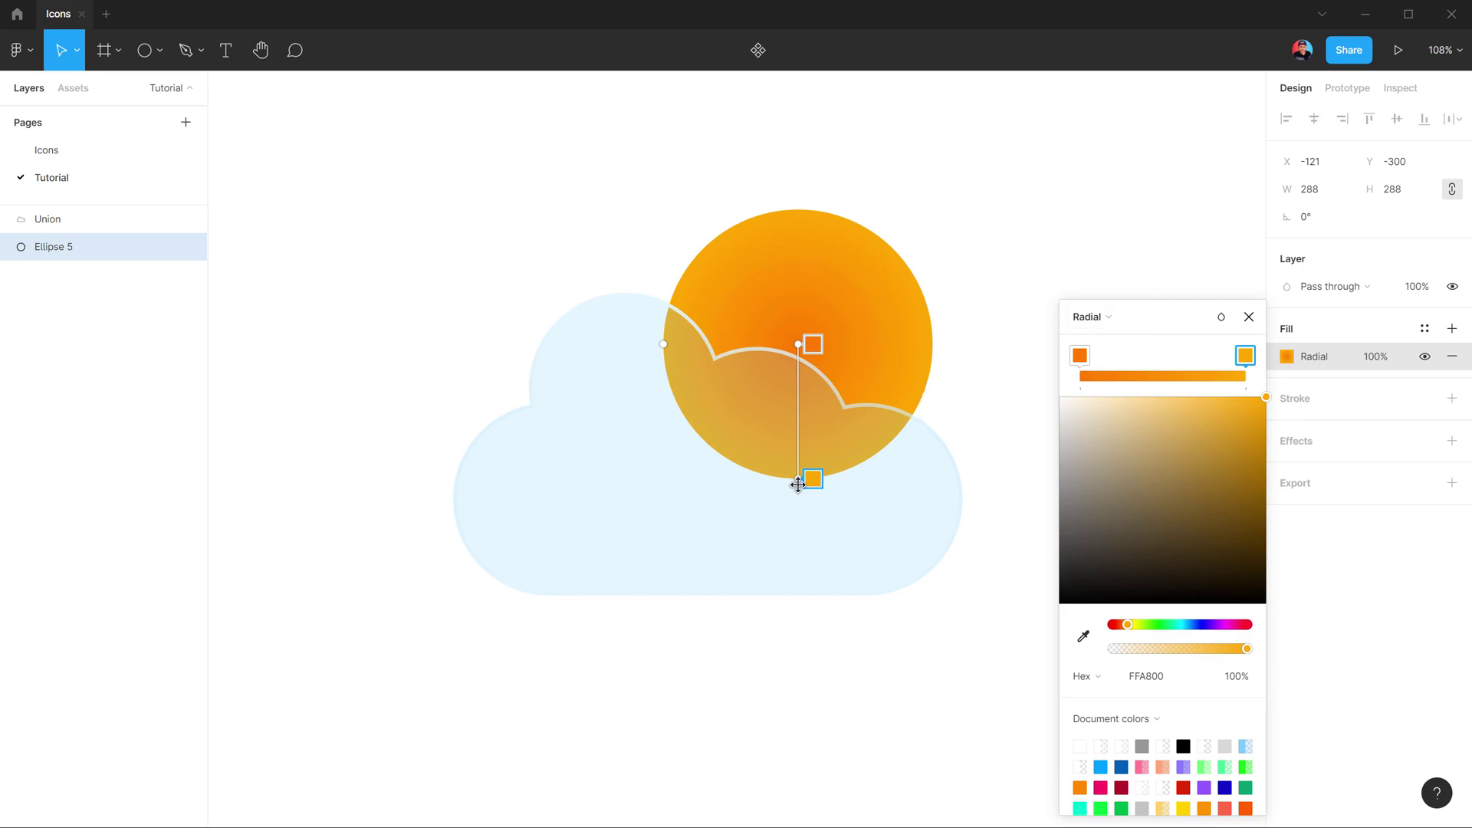
{"action": "mouse_move", "coordinate": [798, 480]}
{"action": "left_mouse_down"}
{"action": "mouse_move", "coordinate": [801, 552]}
{"action": "mouse_move", "coordinate": [803, 498]}
{"action": "left_mouse_up"}
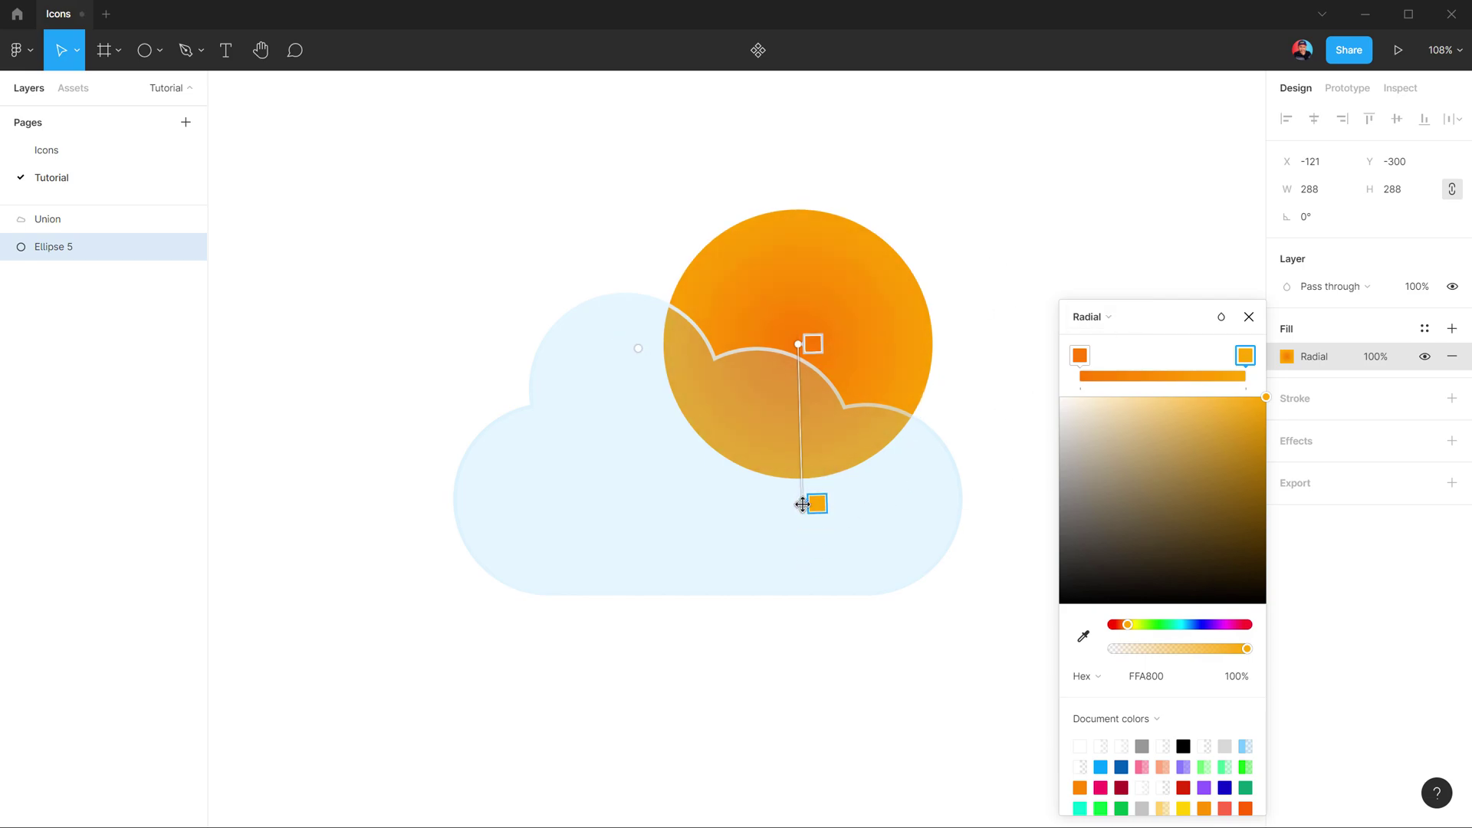
Add an outline of weight 3 to the sun.
{"action": "left_click", "coordinate": [1451, 398]}
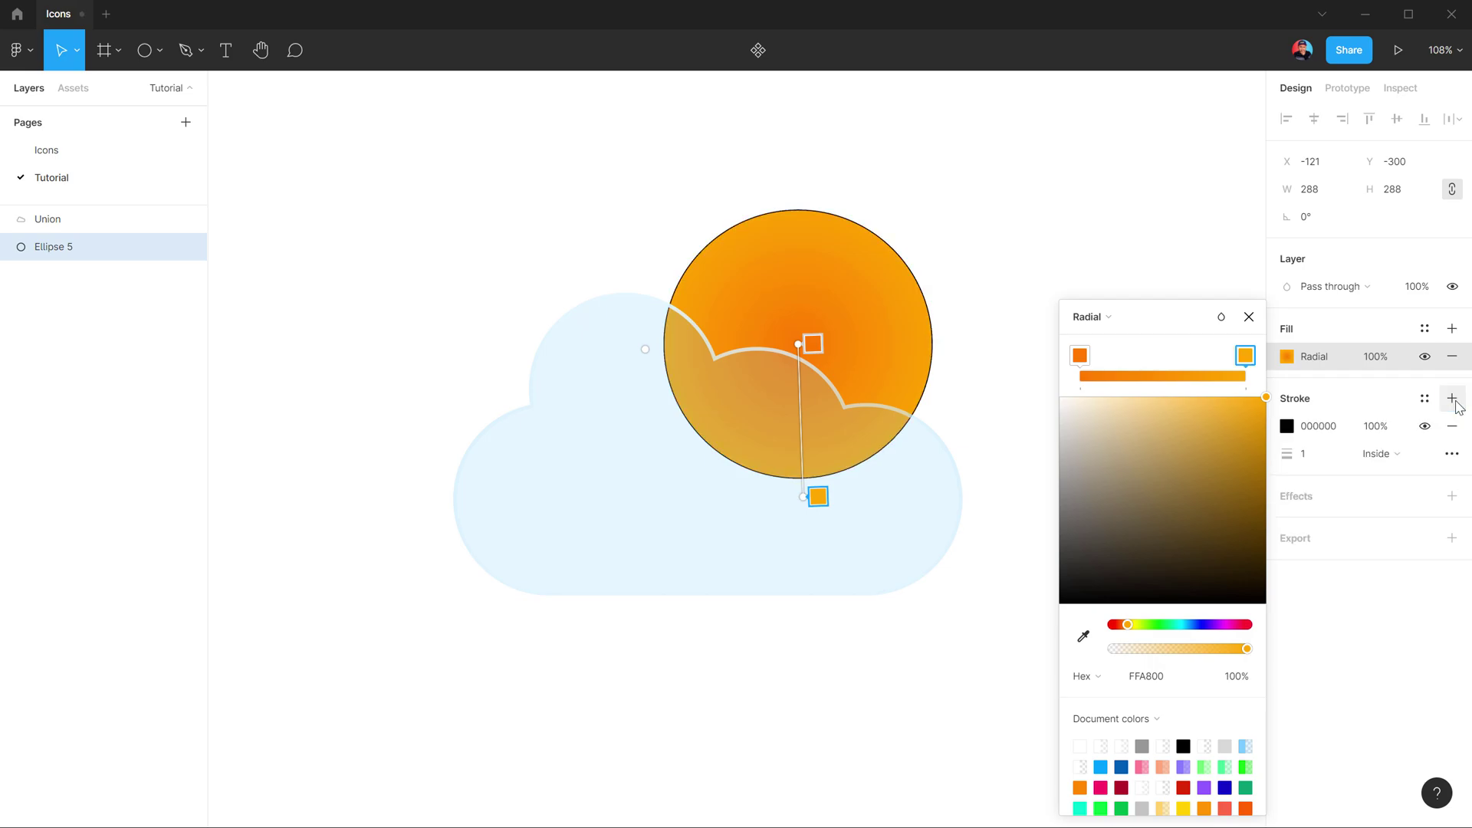
{"action": "left_click", "coordinate": [1312, 462]}
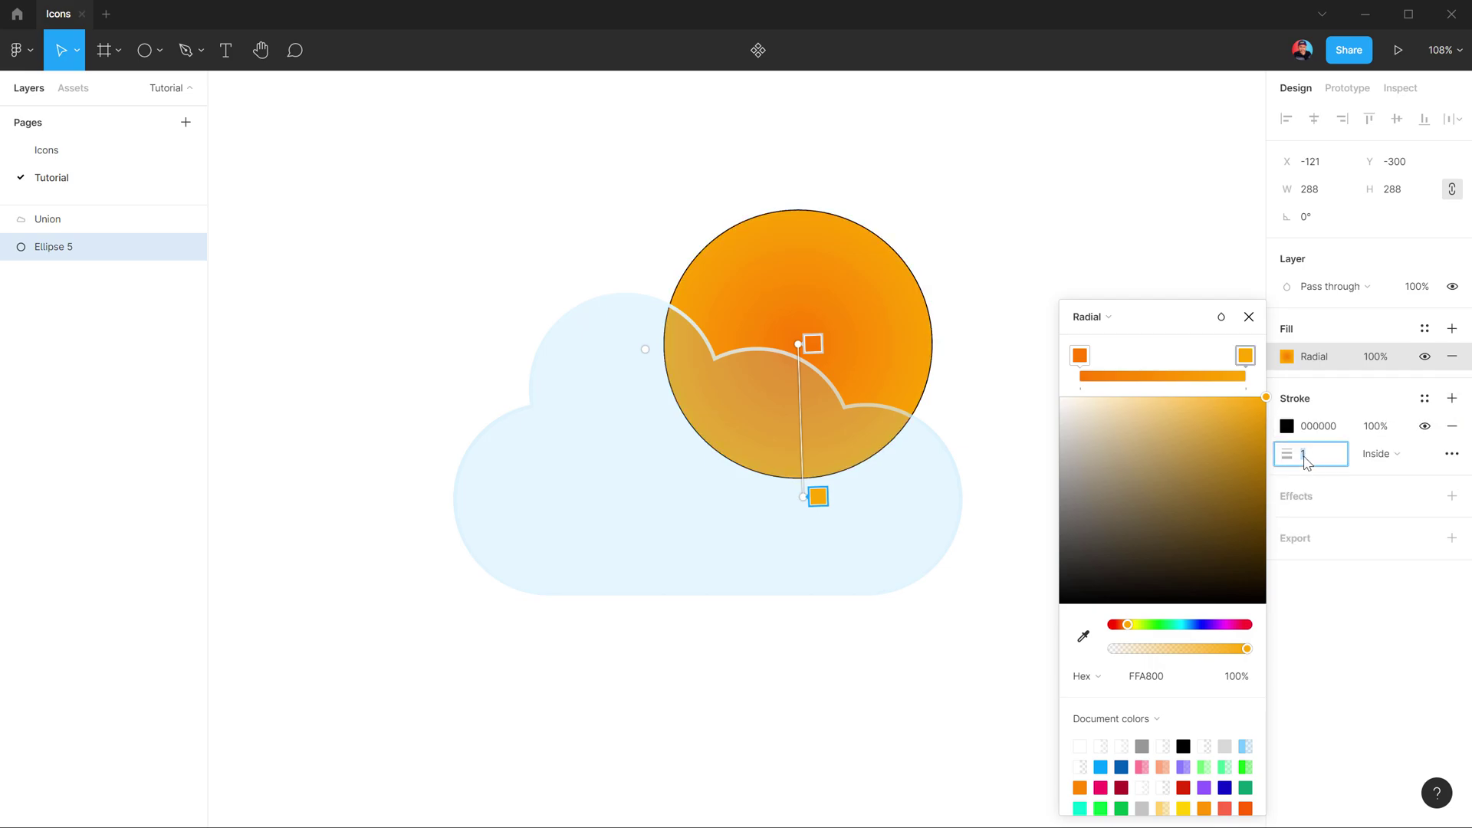
{"action": "type", "text": "3"}
{"action": "key", "text": "Return"}
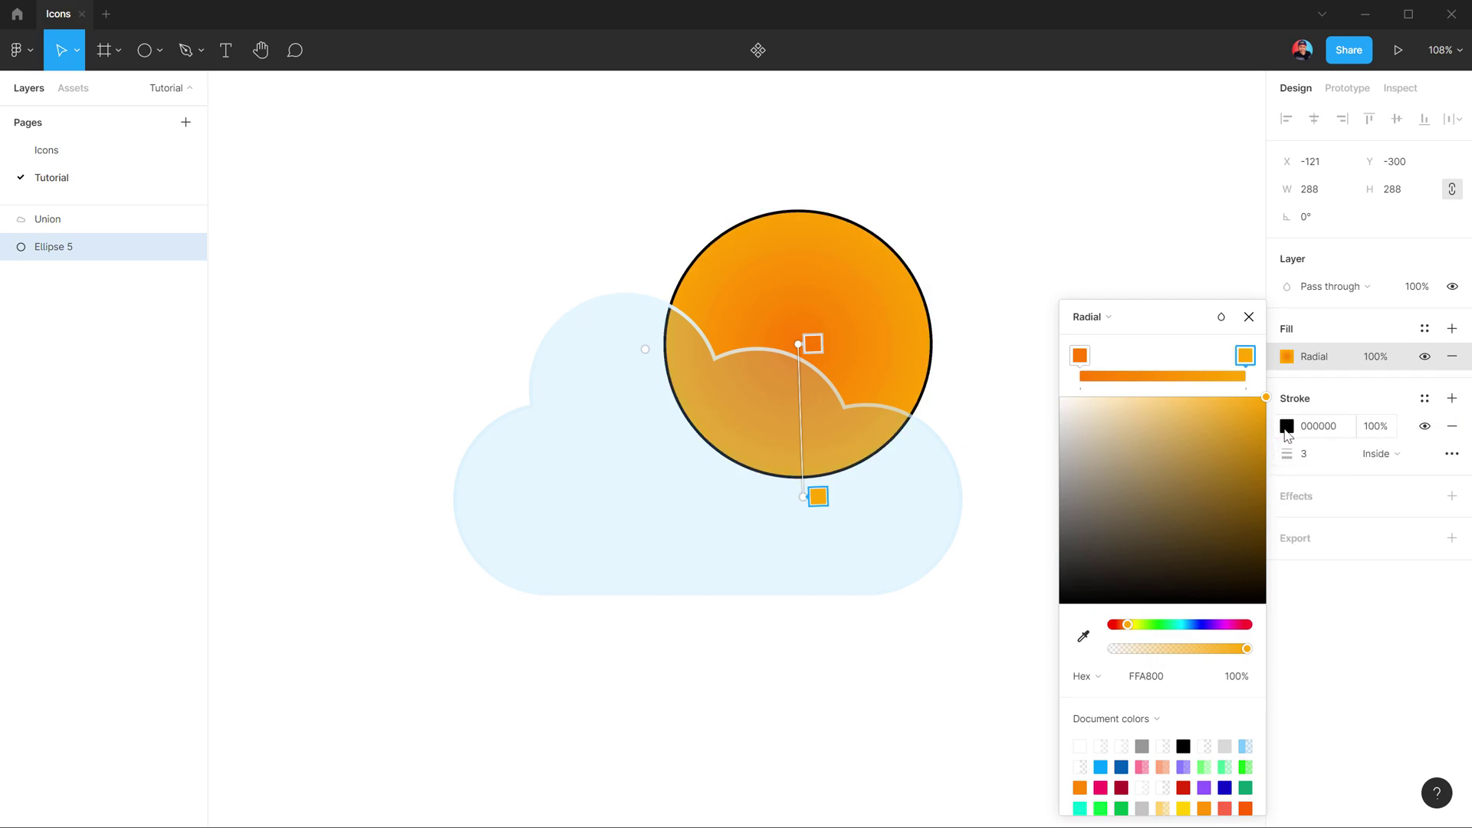
Colour the sun's outline yellow FFC701 via eyedropper and set its weight to 4.
{"action": "left_click", "coordinate": [1287, 430]}
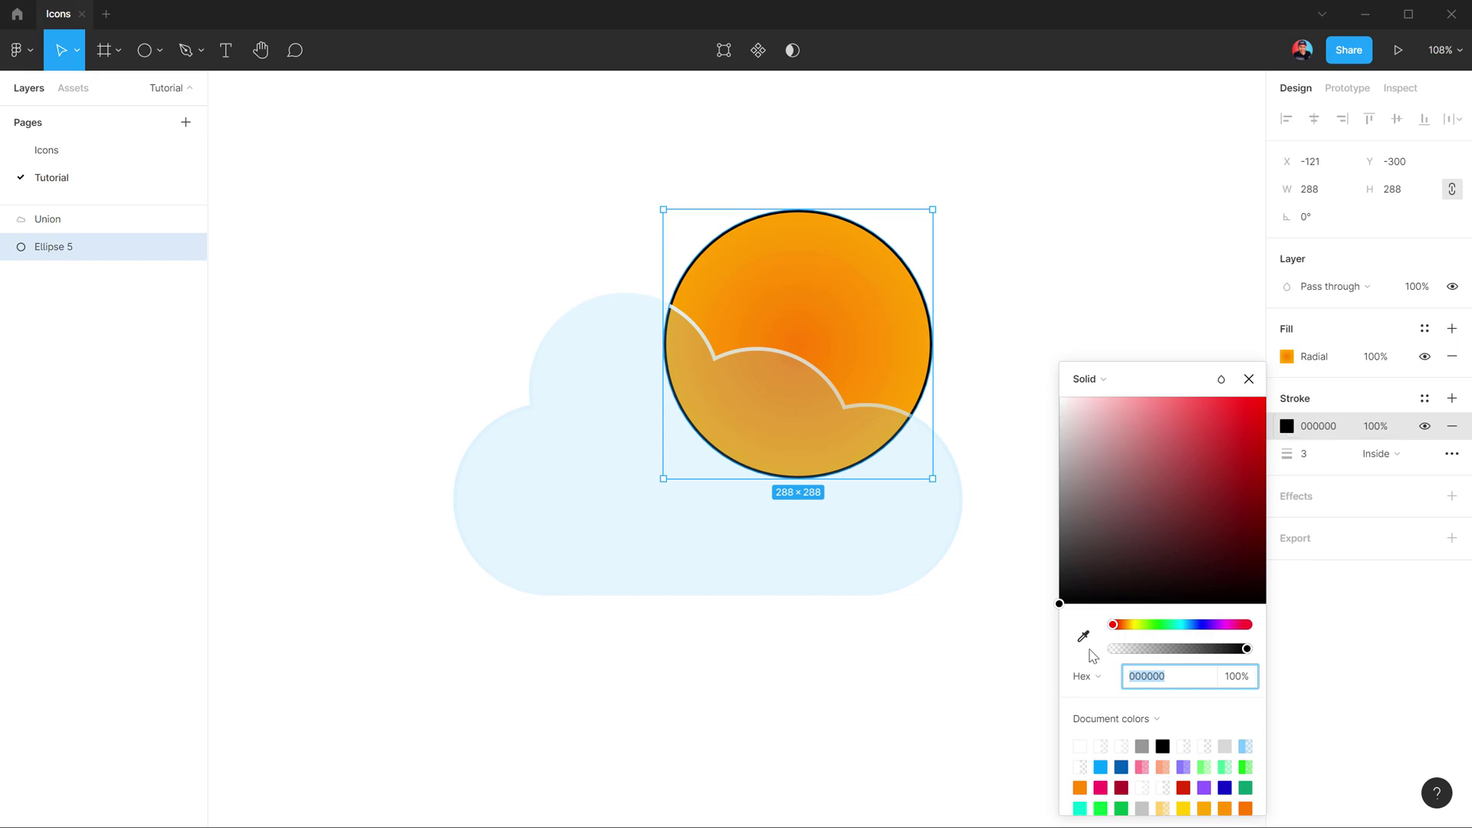
{"action": "left_click", "coordinate": [1083, 636]}
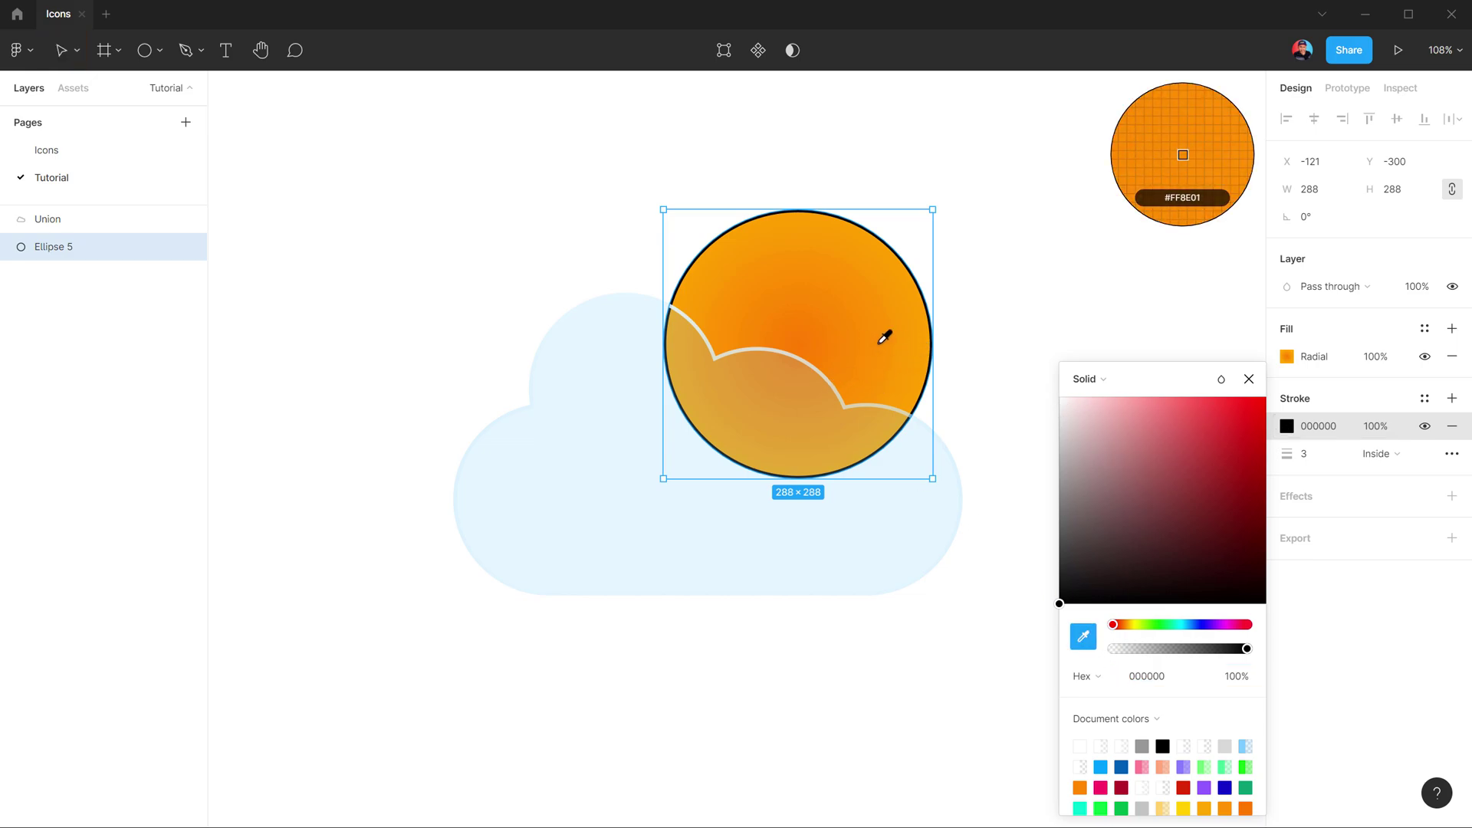
{"action": "left_click", "coordinate": [923, 337]}
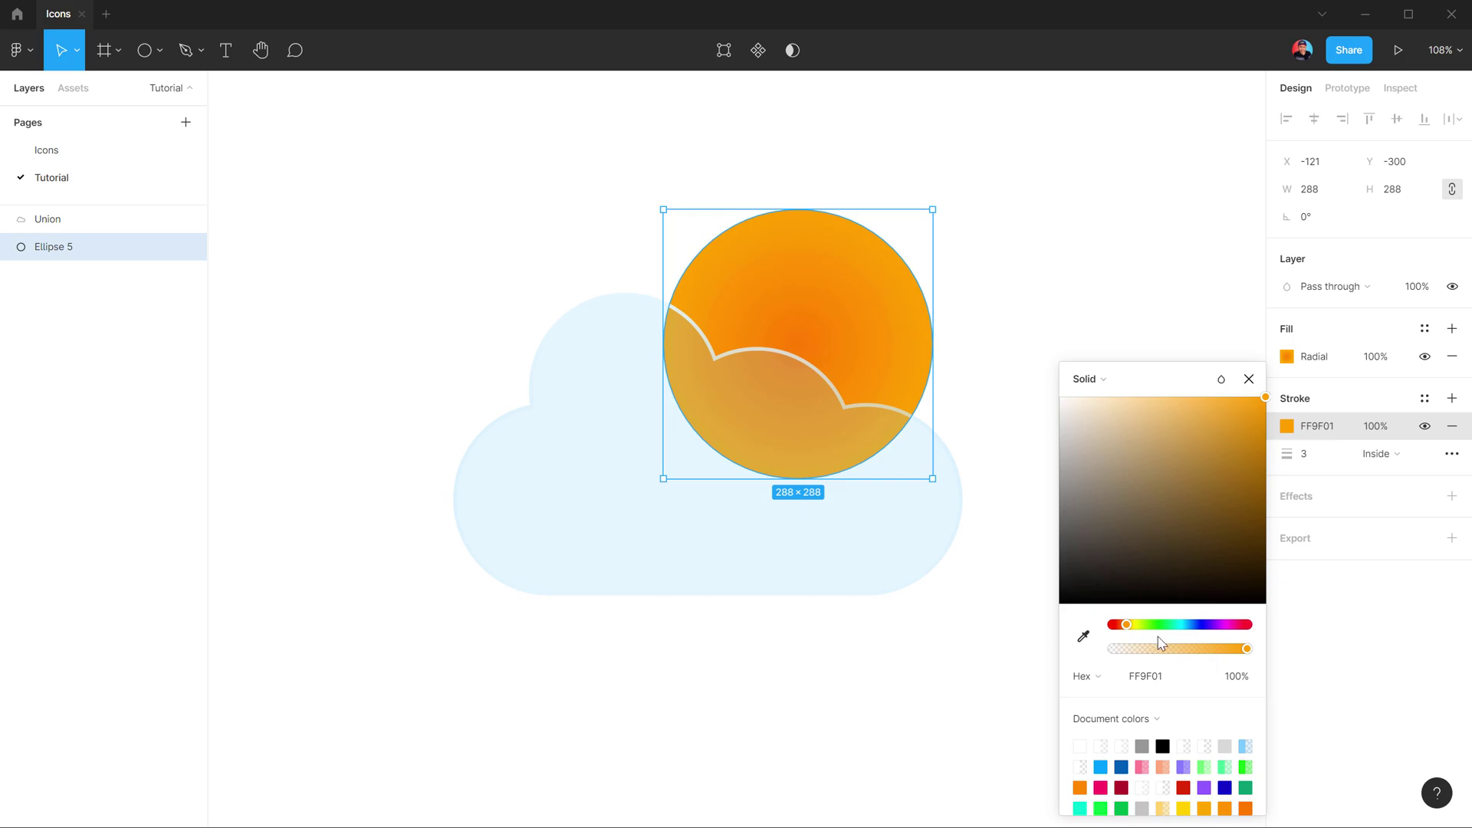
{"action": "left_click", "coordinate": [1130, 626]}
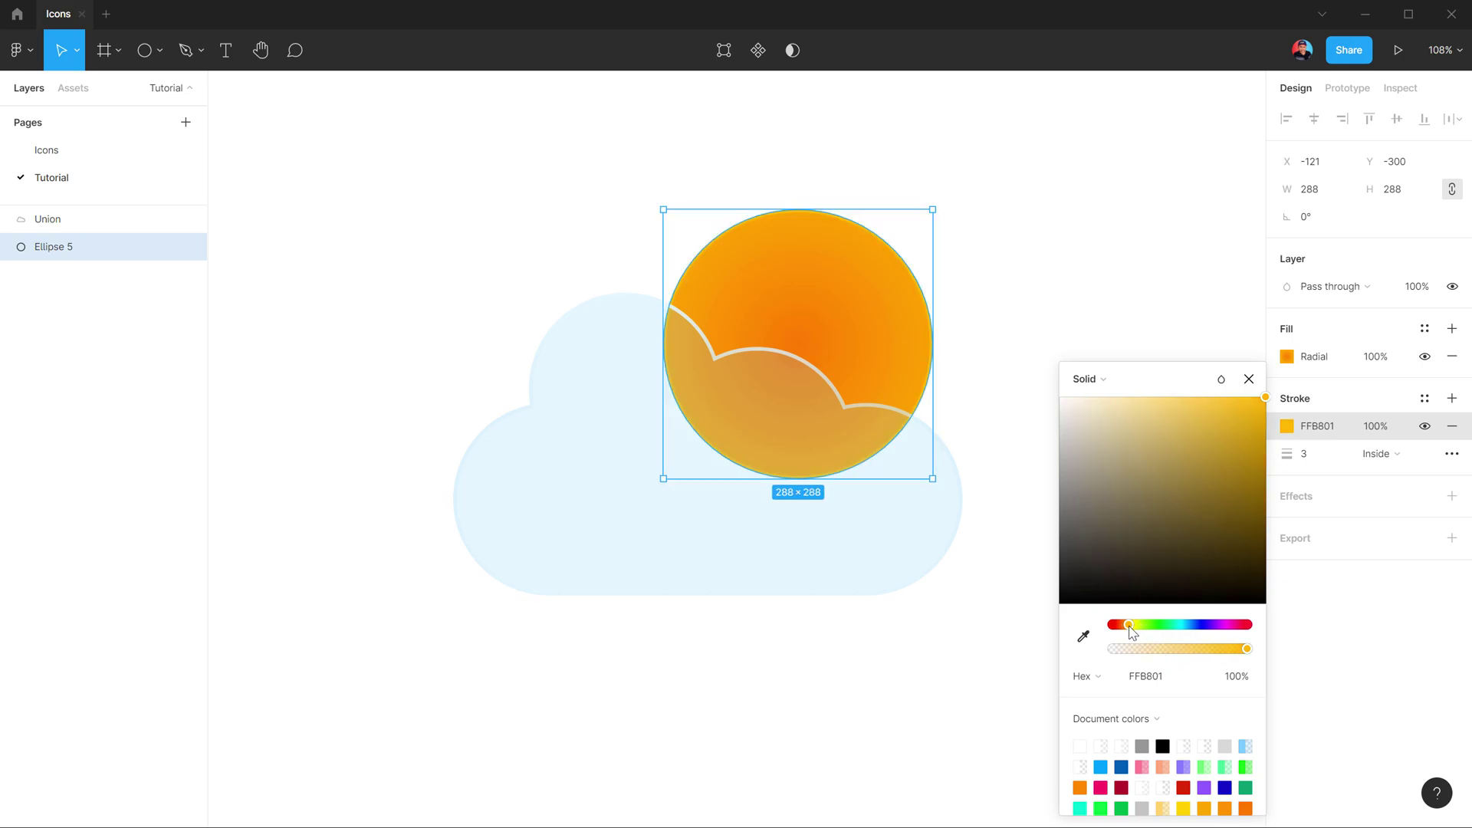
{"action": "left_click_drag", "start_coordinate": [1129, 625], "coordinate": [1131, 625]}
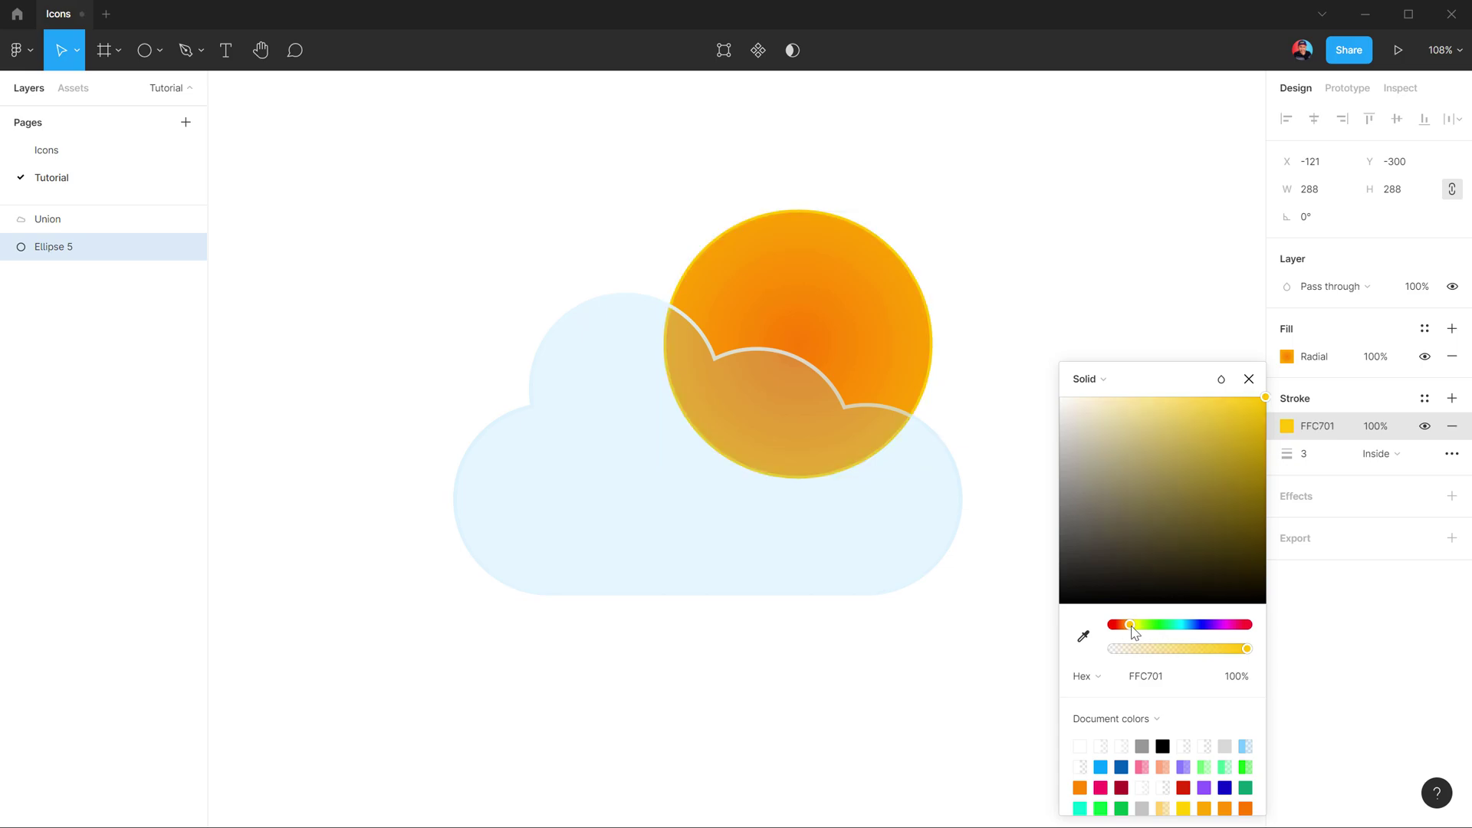
{"action": "left_click", "coordinate": [1308, 463]}
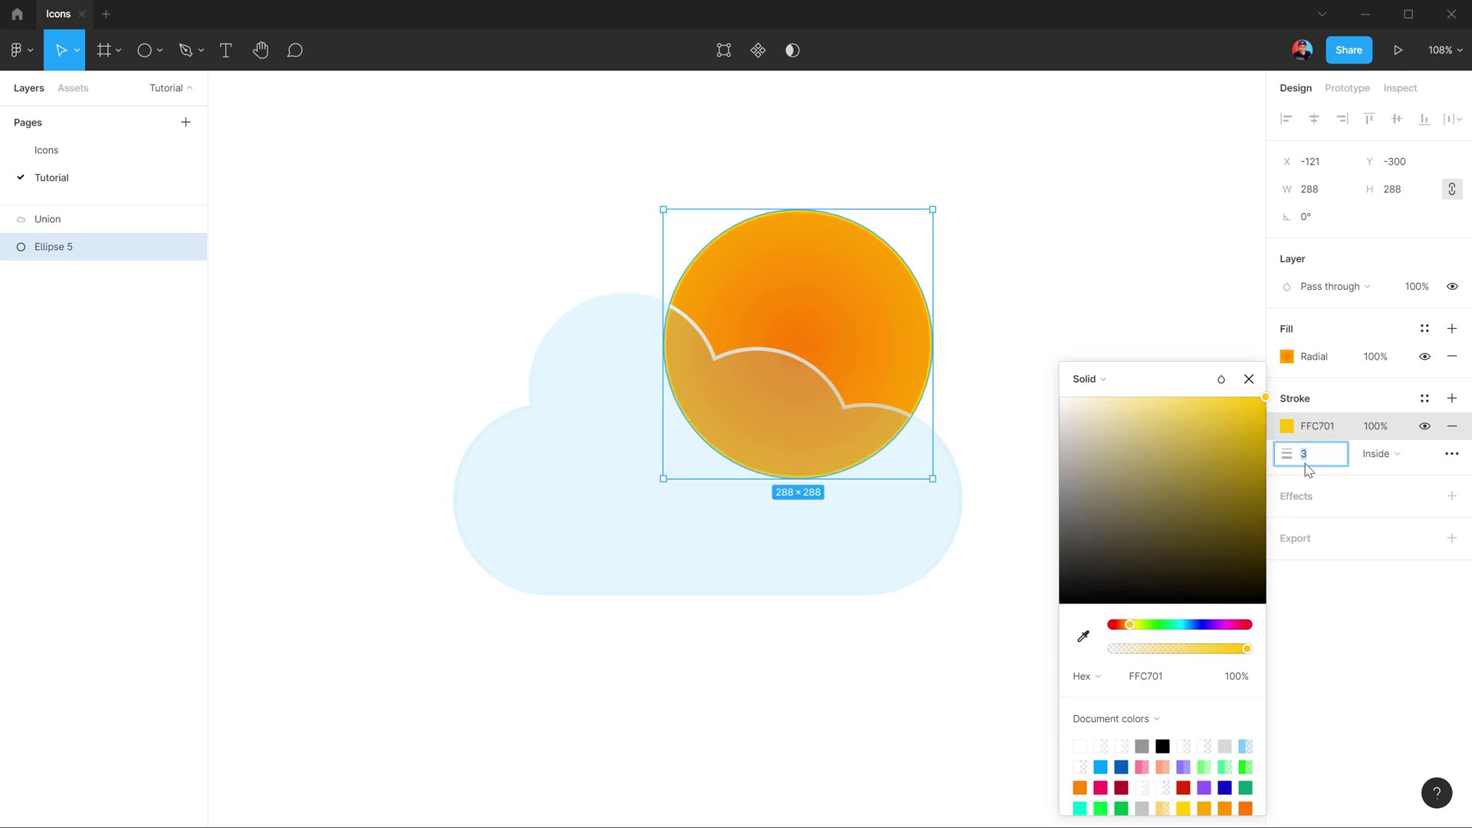
{"action": "type", "text": ".5"}
{"action": "key", "text": "Return"}
{"action": "key", "text": "Escape"}
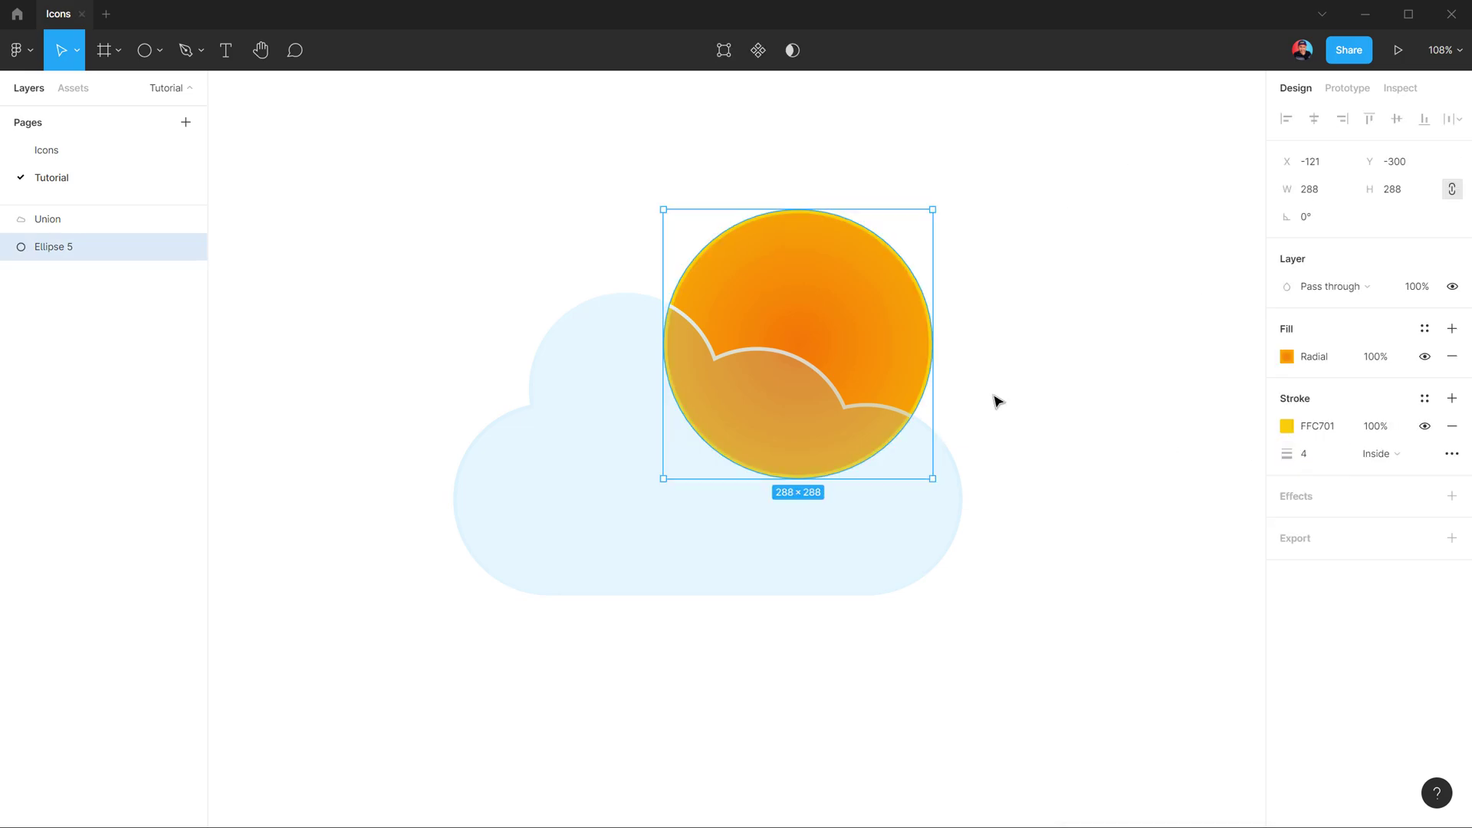
{"action": "left_click", "coordinate": [998, 374]}
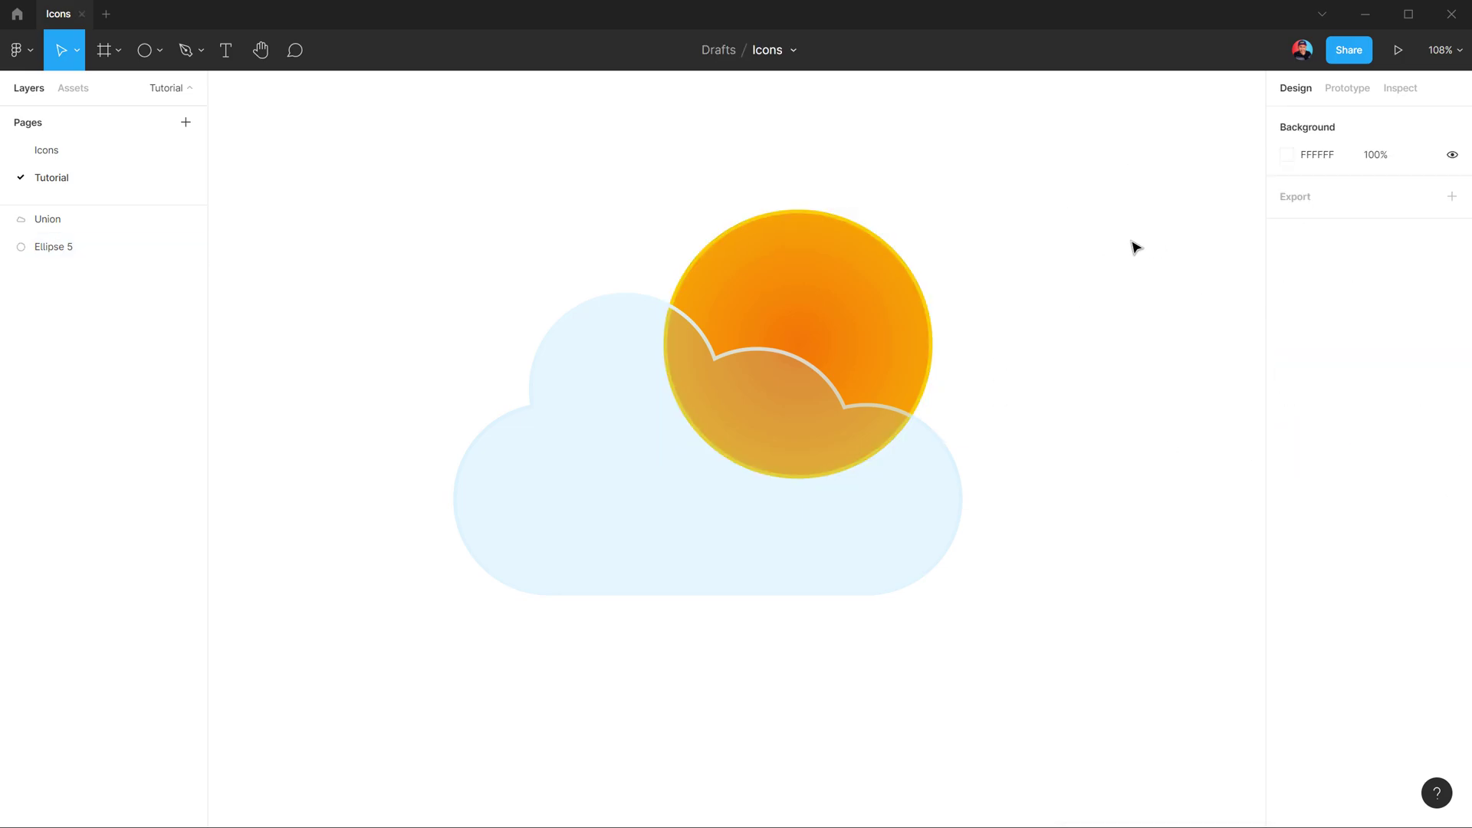
Change the sun's gradient centre to FF5C00 and pull the FFA800 outer stop inward.
{"action": "left_click", "coordinate": [758, 298]}
{"action": "left_click", "coordinate": [1287, 358]}
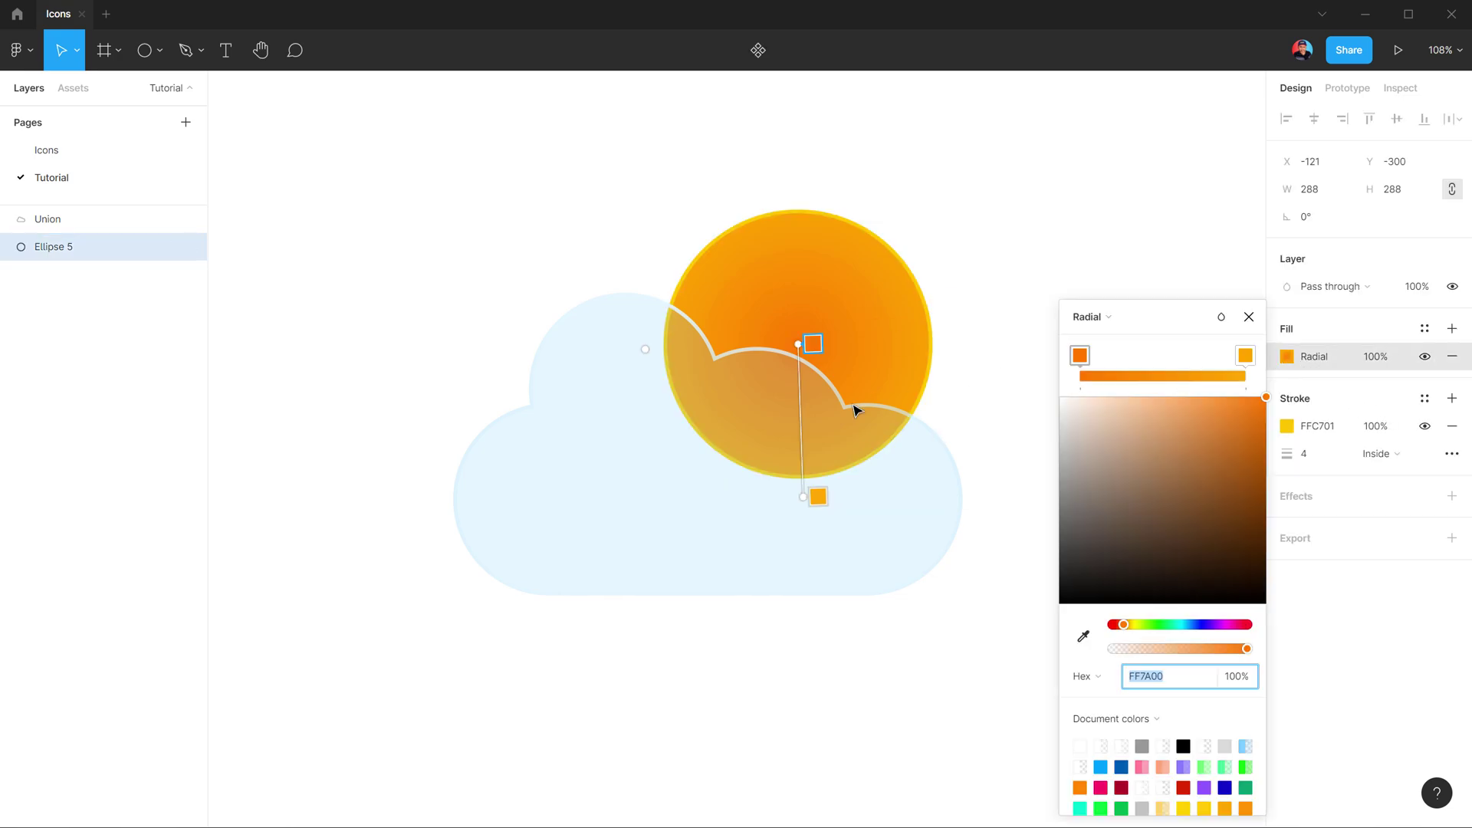
{"action": "mouse_move", "coordinate": [799, 497]}
{"action": "left_mouse_down"}
{"action": "mouse_move", "coordinate": [800, 519]}
{"action": "mouse_move", "coordinate": [814, 475]}
{"action": "left_mouse_up"}
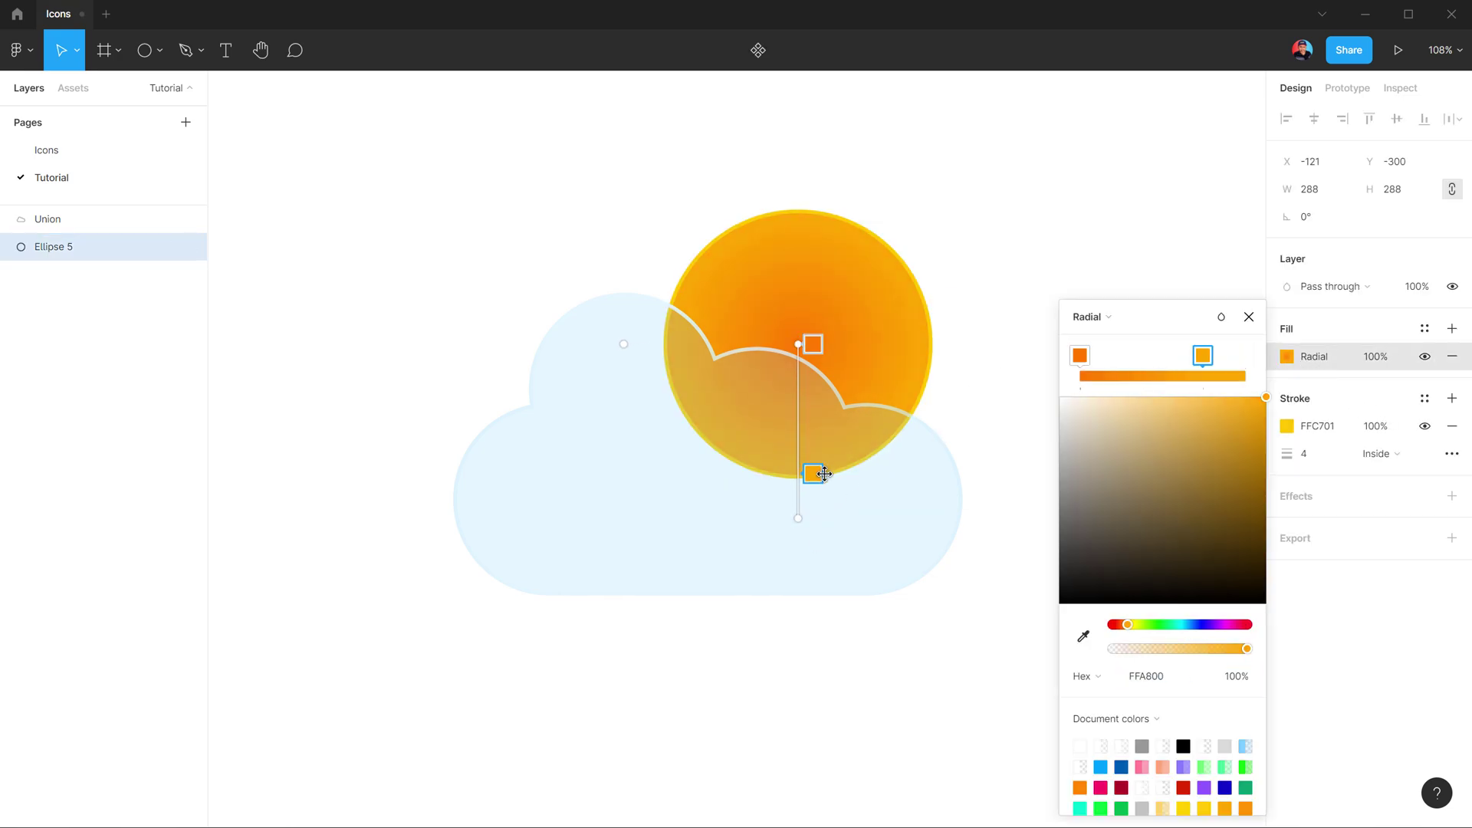
{"action": "left_click_drag", "start_coordinate": [1124, 625], "coordinate": [1127, 624]}
{"action": "left_click", "coordinate": [1079, 355]}
{"action": "left_click_drag", "start_coordinate": [1126, 625], "coordinate": [1122, 625]}
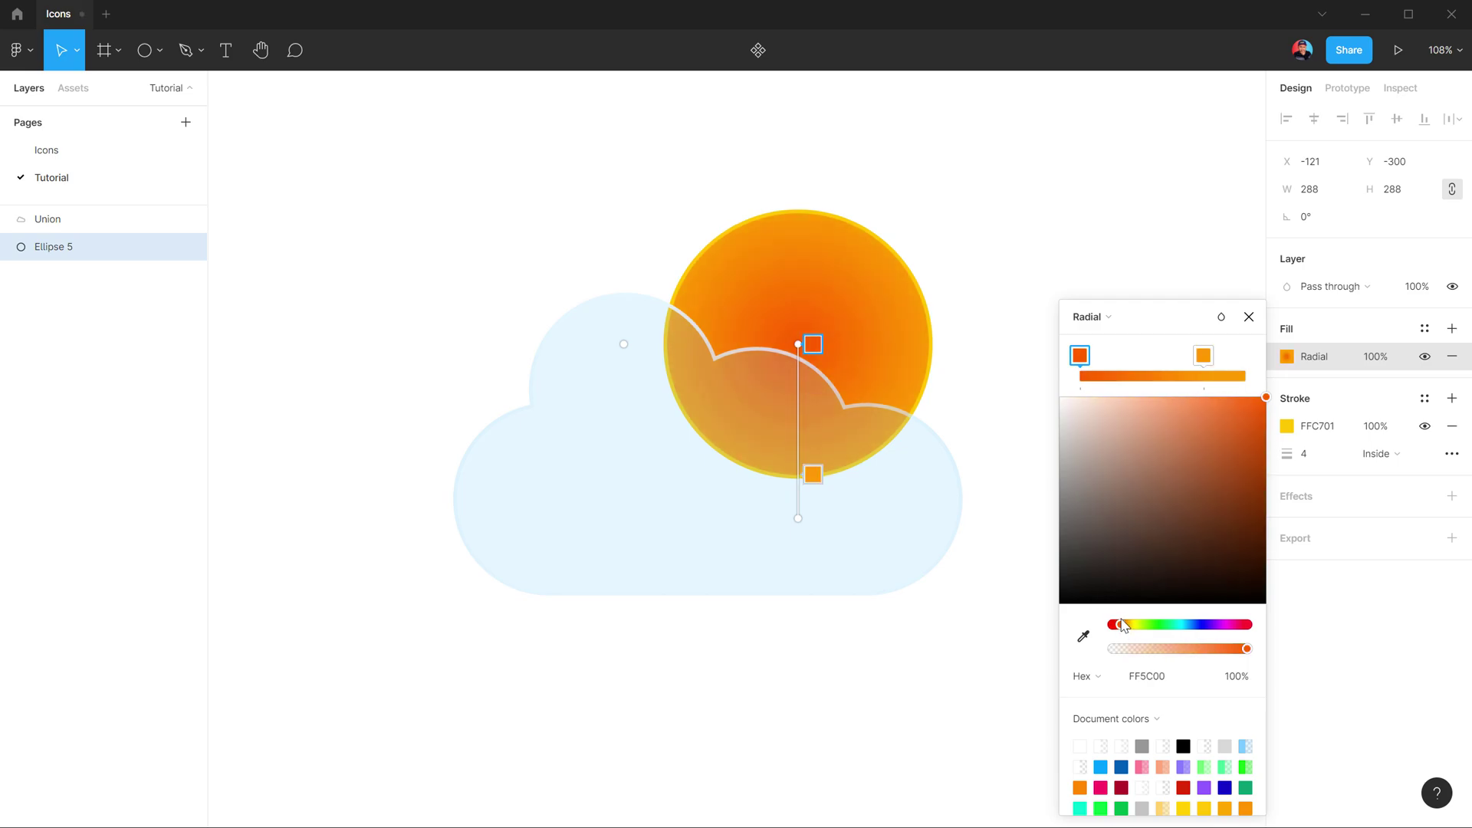
{"action": "left_click", "coordinate": [1249, 316]}
{"action": "left_click", "coordinate": [1112, 185]}
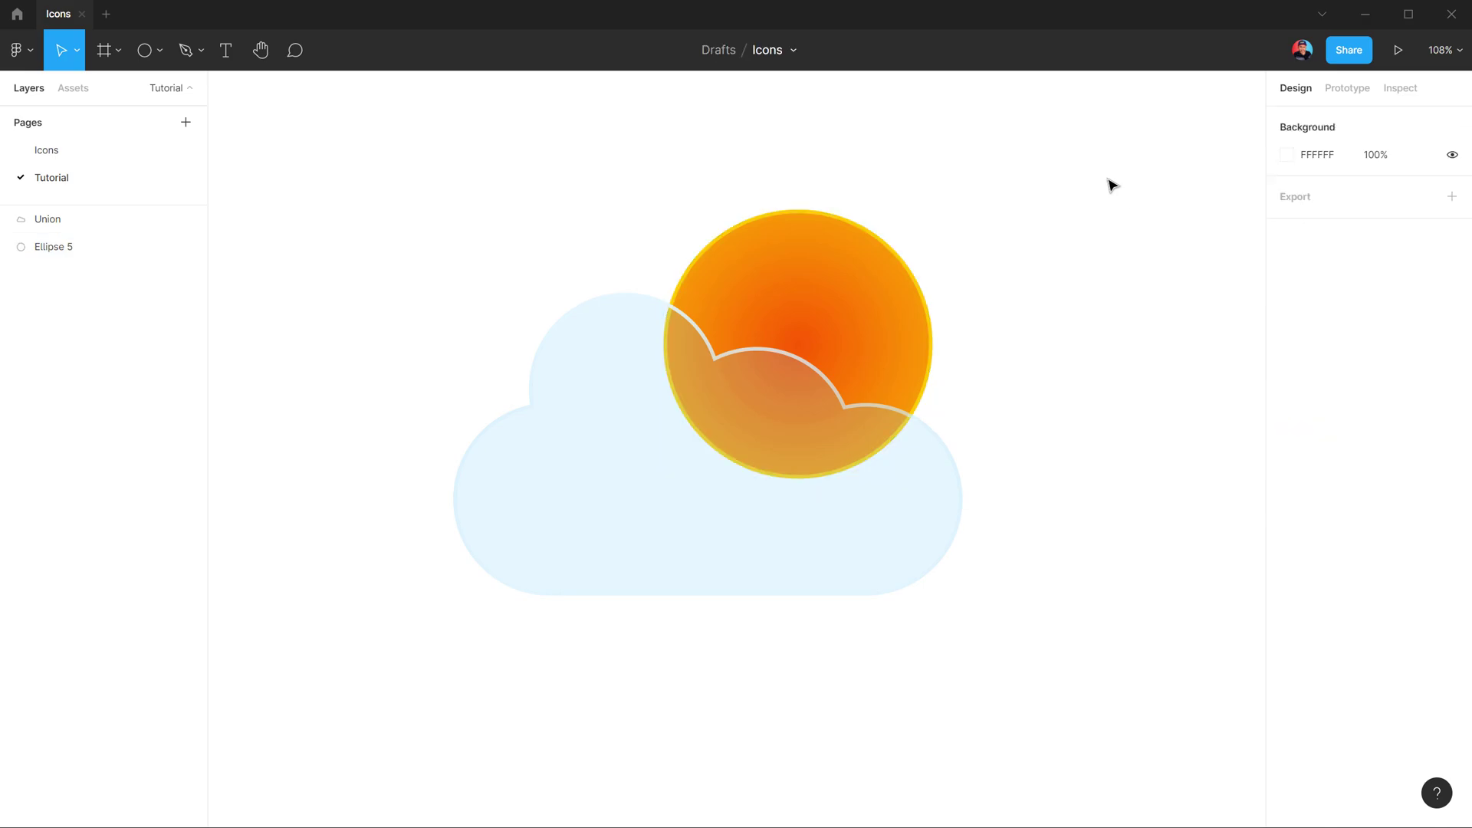
Add an inner shadow effect to the Union cloud with X and Y offsets of 0.
{"action": "left_click", "coordinate": [627, 513]}
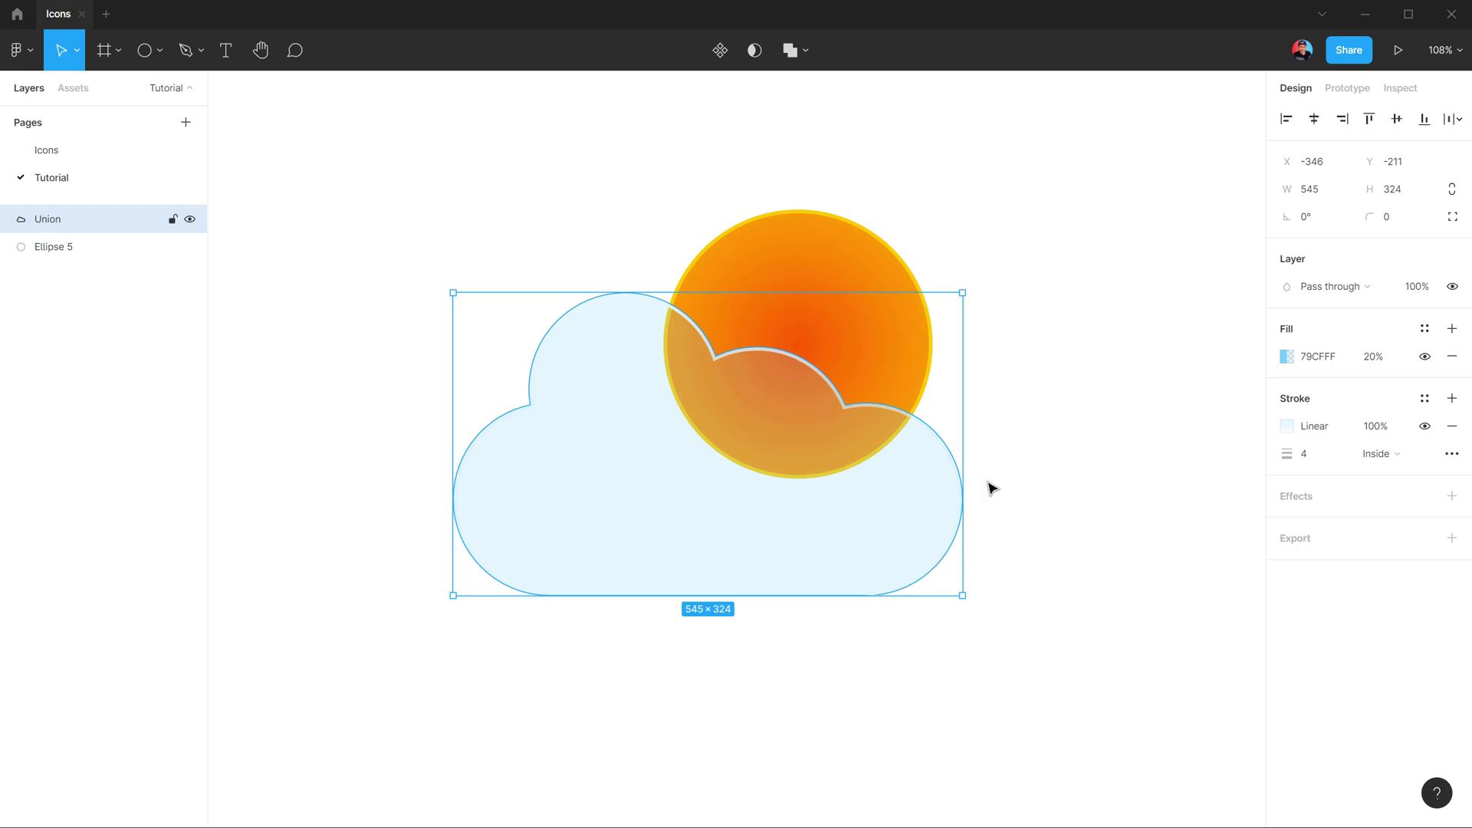
{"action": "left_click", "coordinate": [1451, 497]}
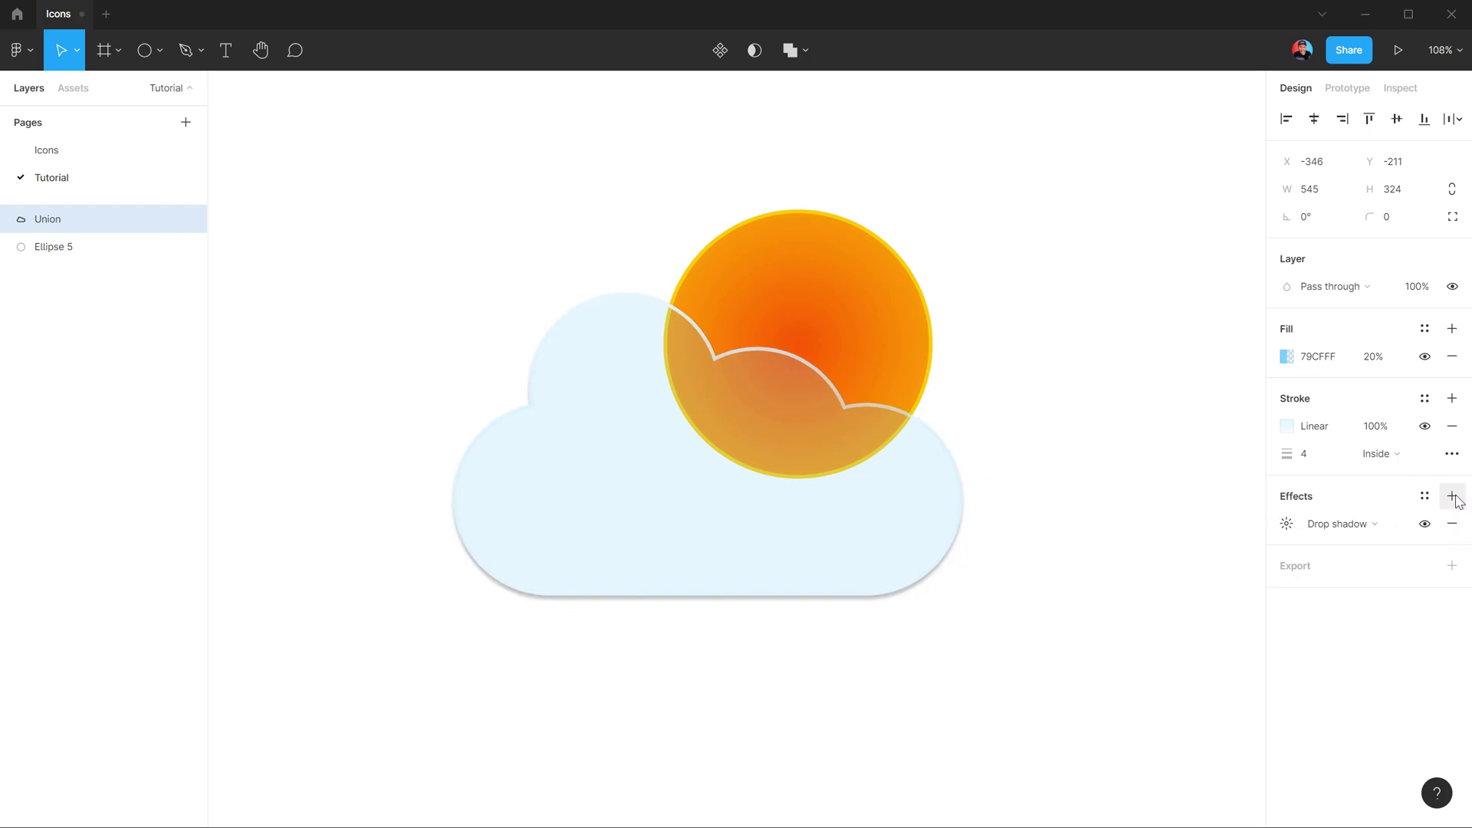
{"action": "mouse_move", "coordinate": [1346, 523]}
{"action": "left_click", "coordinate": [1405, 527]}
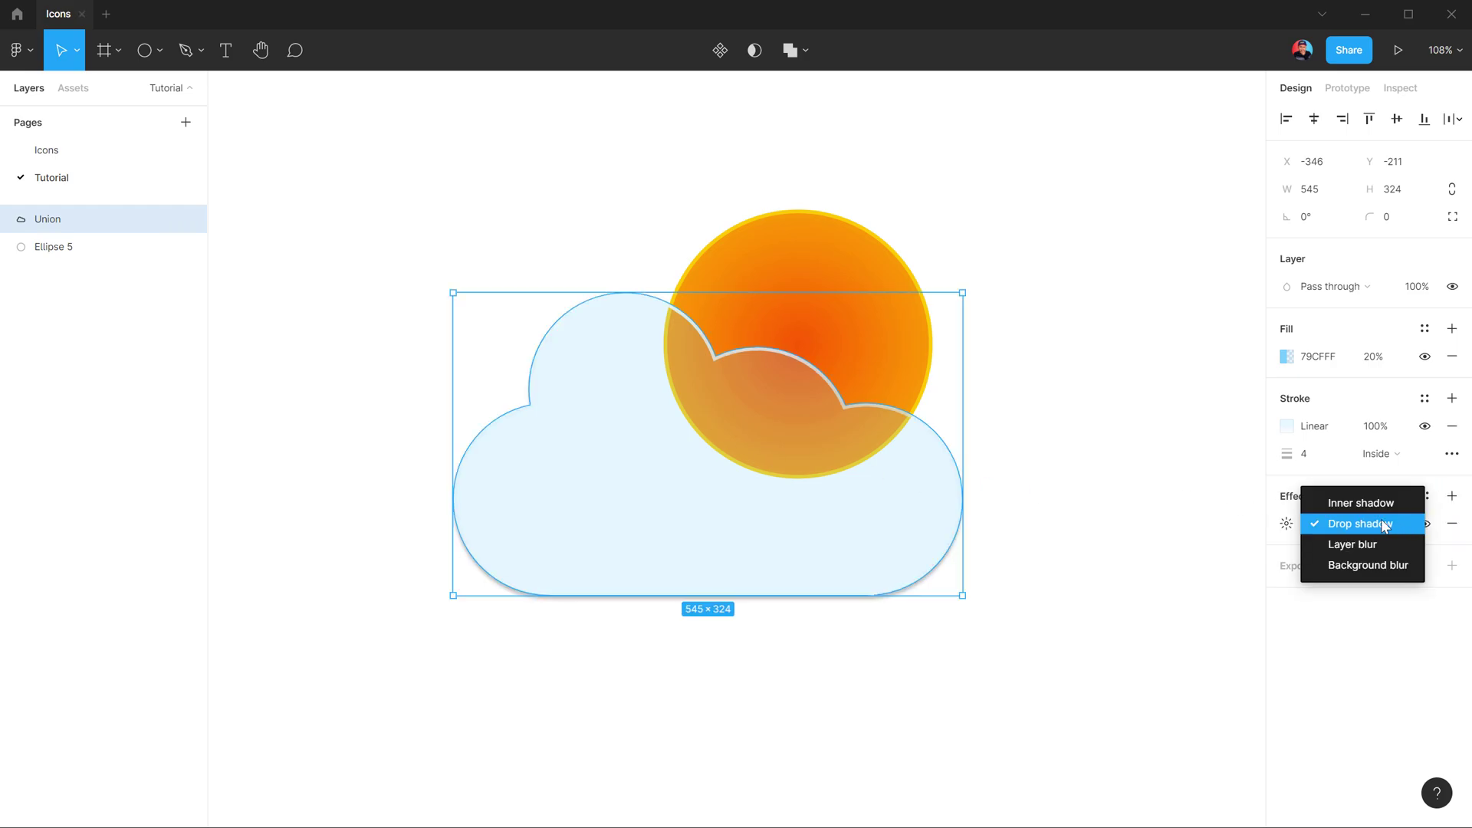
{"action": "left_click", "coordinate": [1362, 503]}
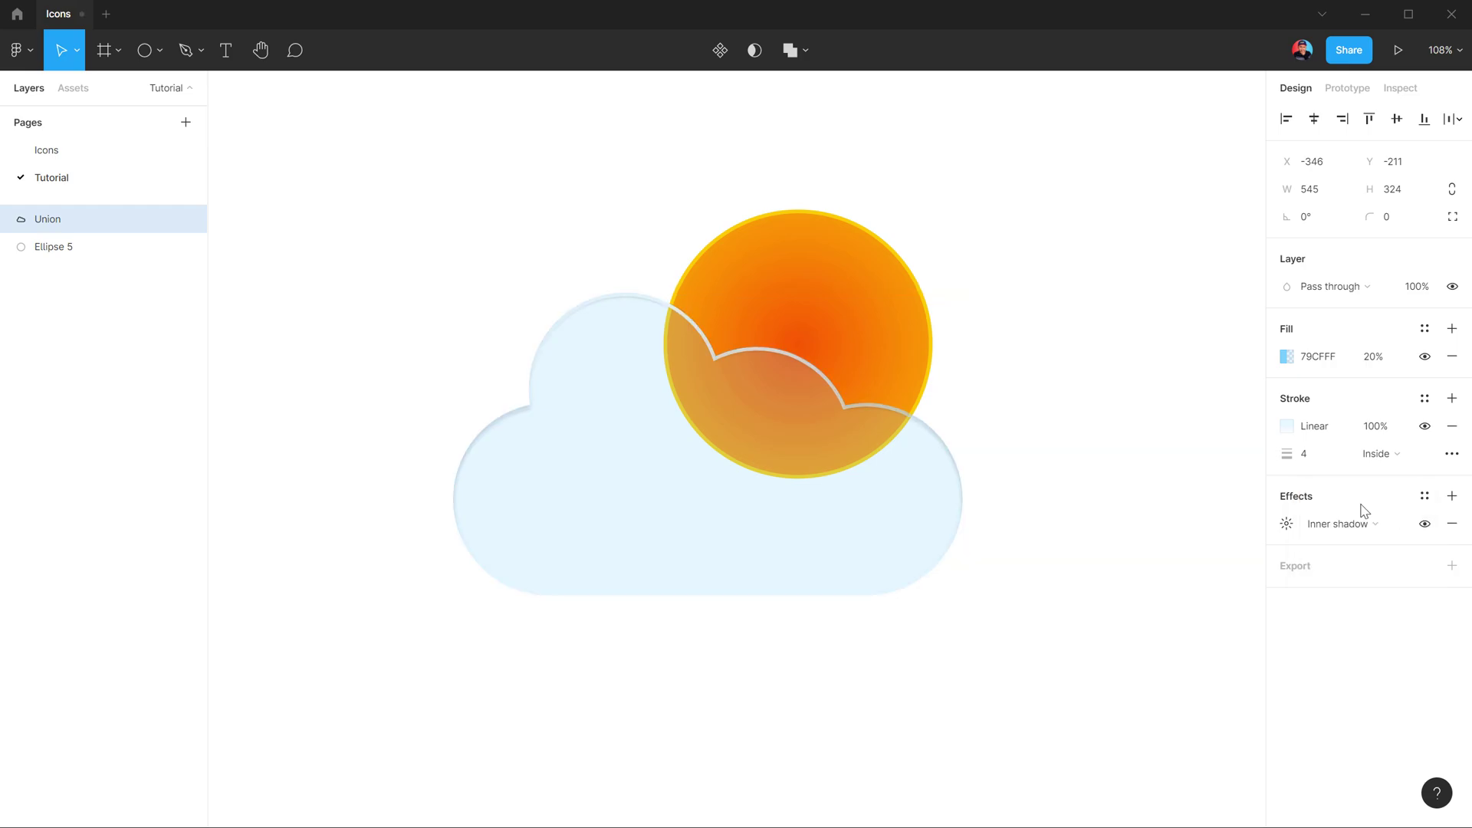
{"action": "left_click", "coordinate": [1287, 524]}
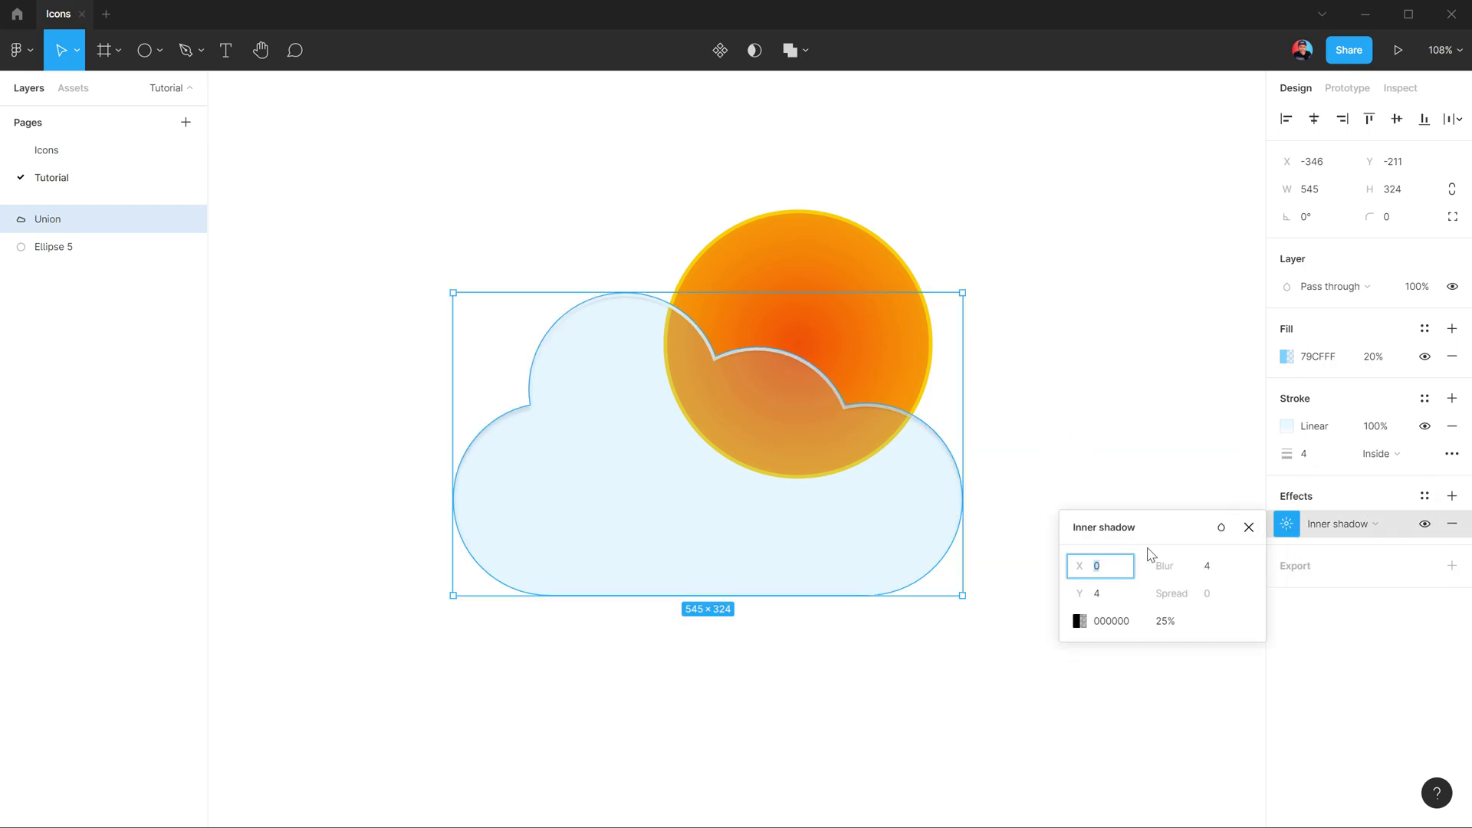
{"action": "left_click", "coordinate": [1100, 596]}
{"action": "type", "text": "0"}
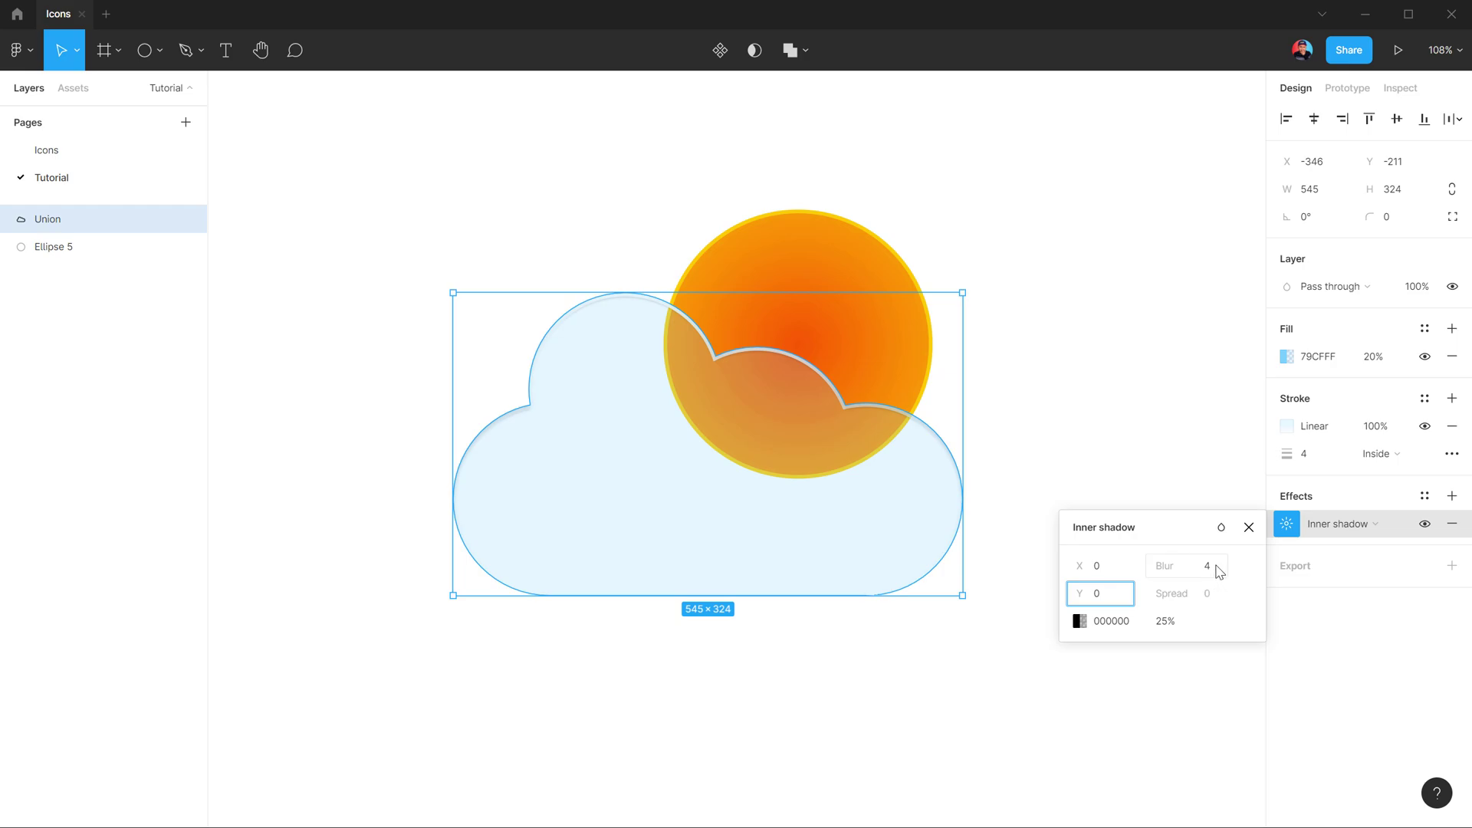
Make the inner shadow white FFFFFF at 100% with blur 50, plus a drop shadow below it.
{"action": "left_click", "coordinate": [1079, 621]}
{"action": "type", "text": "ffffff"}
{"action": "key", "text": "Return"}
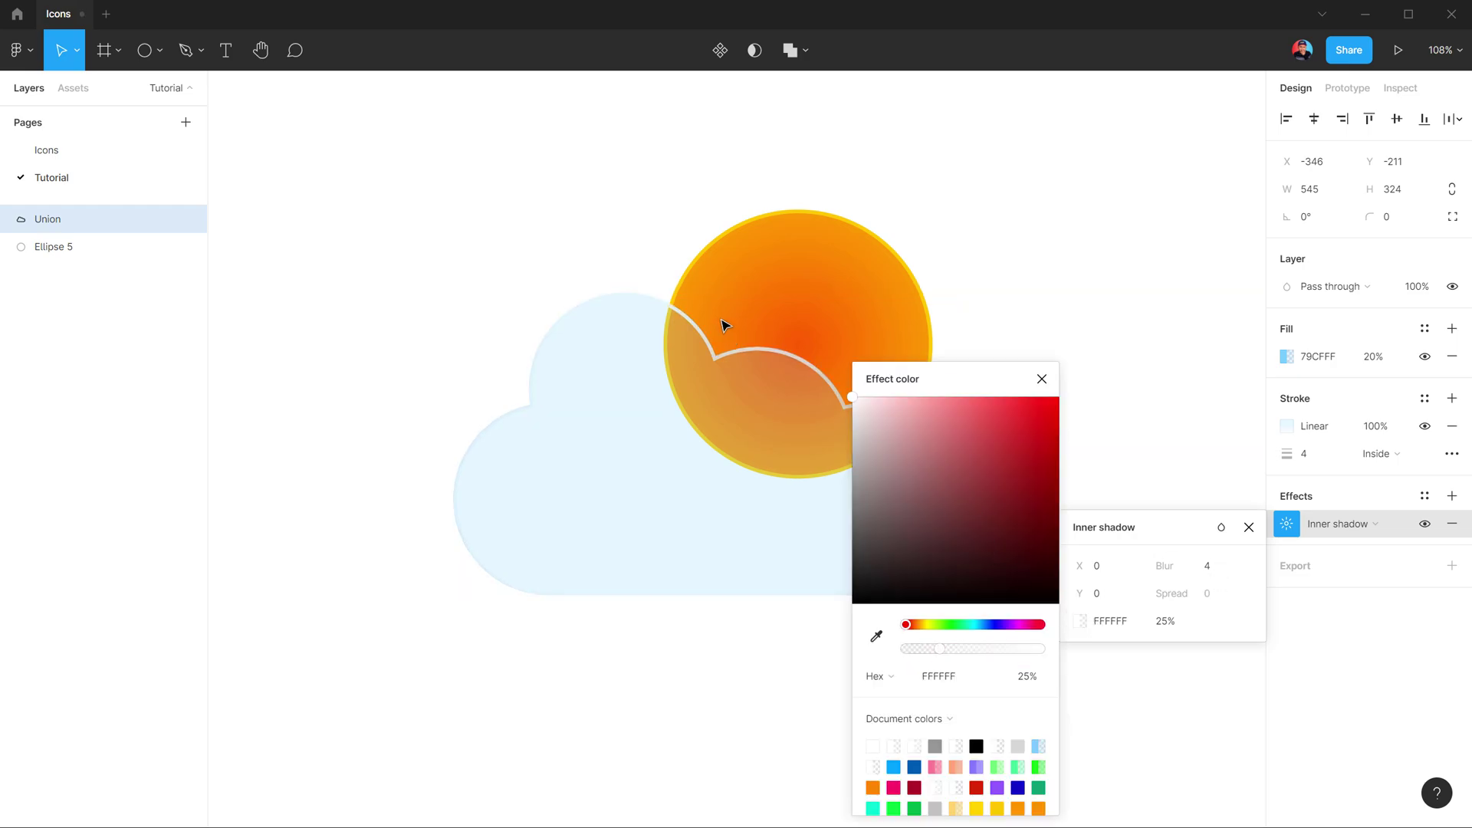
{"action": "key", "text": "Escape"}
{"action": "mouse_move", "coordinate": [1163, 621]}
{"action": "left_mouse_down"}
{"action": "mouse_move", "coordinate": [1283, 588]}
{"action": "mouse_move", "coordinate": [1461, 591]}
{"action": "left_mouse_up"}
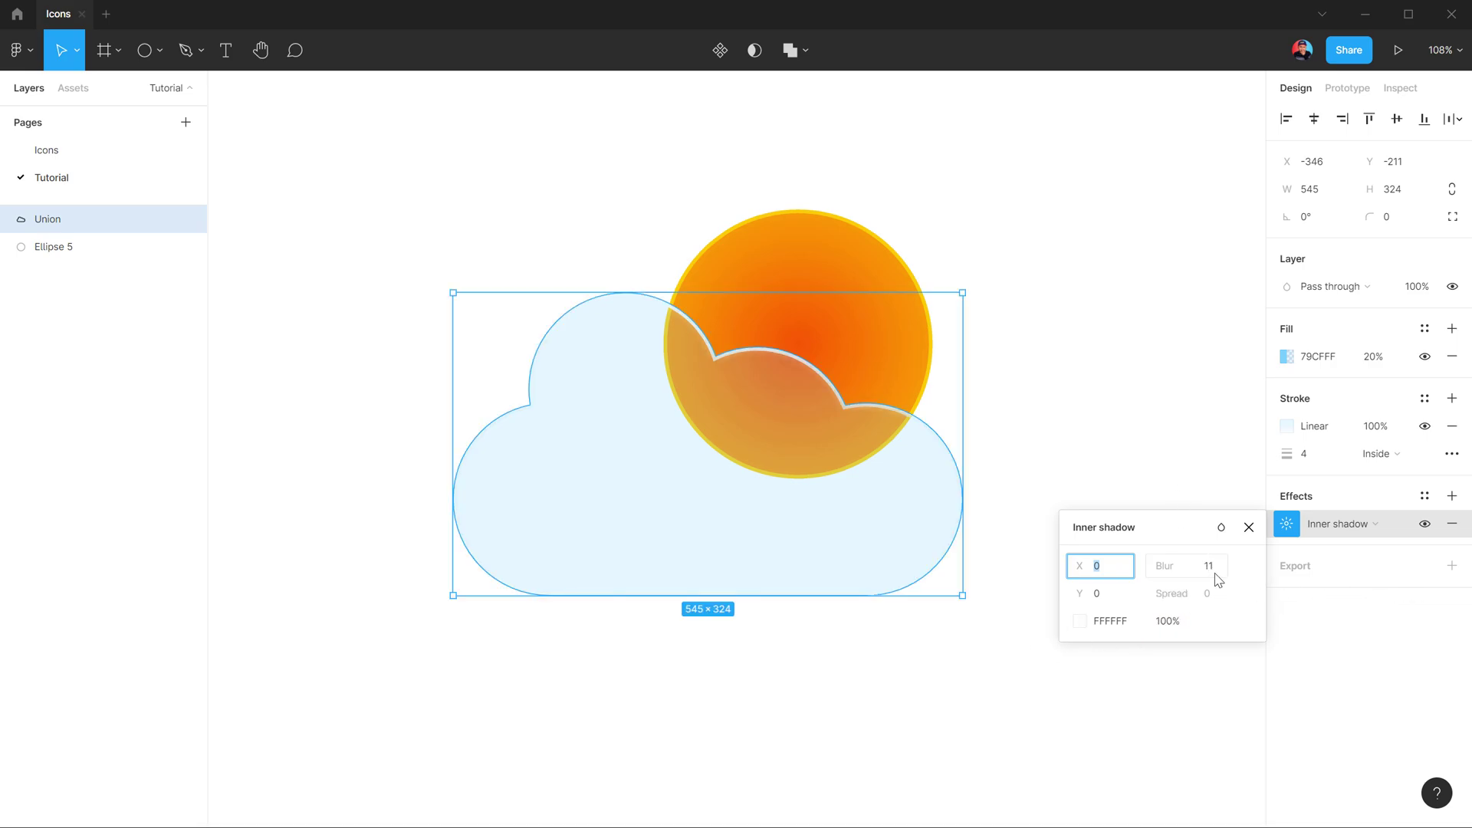
{"action": "mouse_move", "coordinate": [1210, 567]}
{"action": "left_mouse_down"}
{"action": "mouse_move", "coordinate": [1389, 530]}
{"action": "mouse_move", "coordinate": [383, 450]}
{"action": "mouse_move", "coordinate": [514, 411]}
{"action": "mouse_move", "coordinate": [1460, 485]}
{"action": "left_mouse_up"}
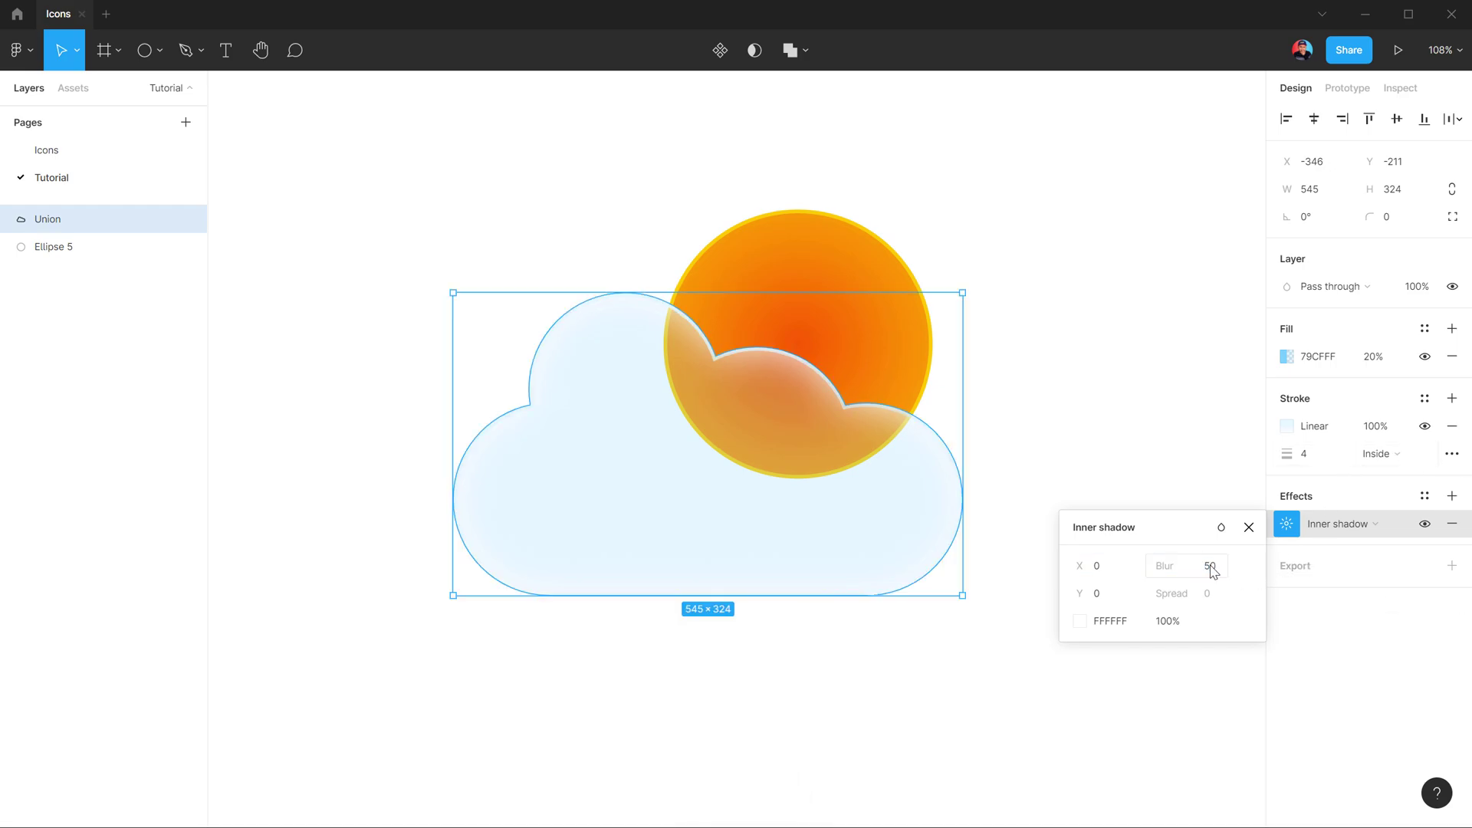
{"action": "key", "text": "Escape"}
{"action": "left_click", "coordinate": [1452, 497]}
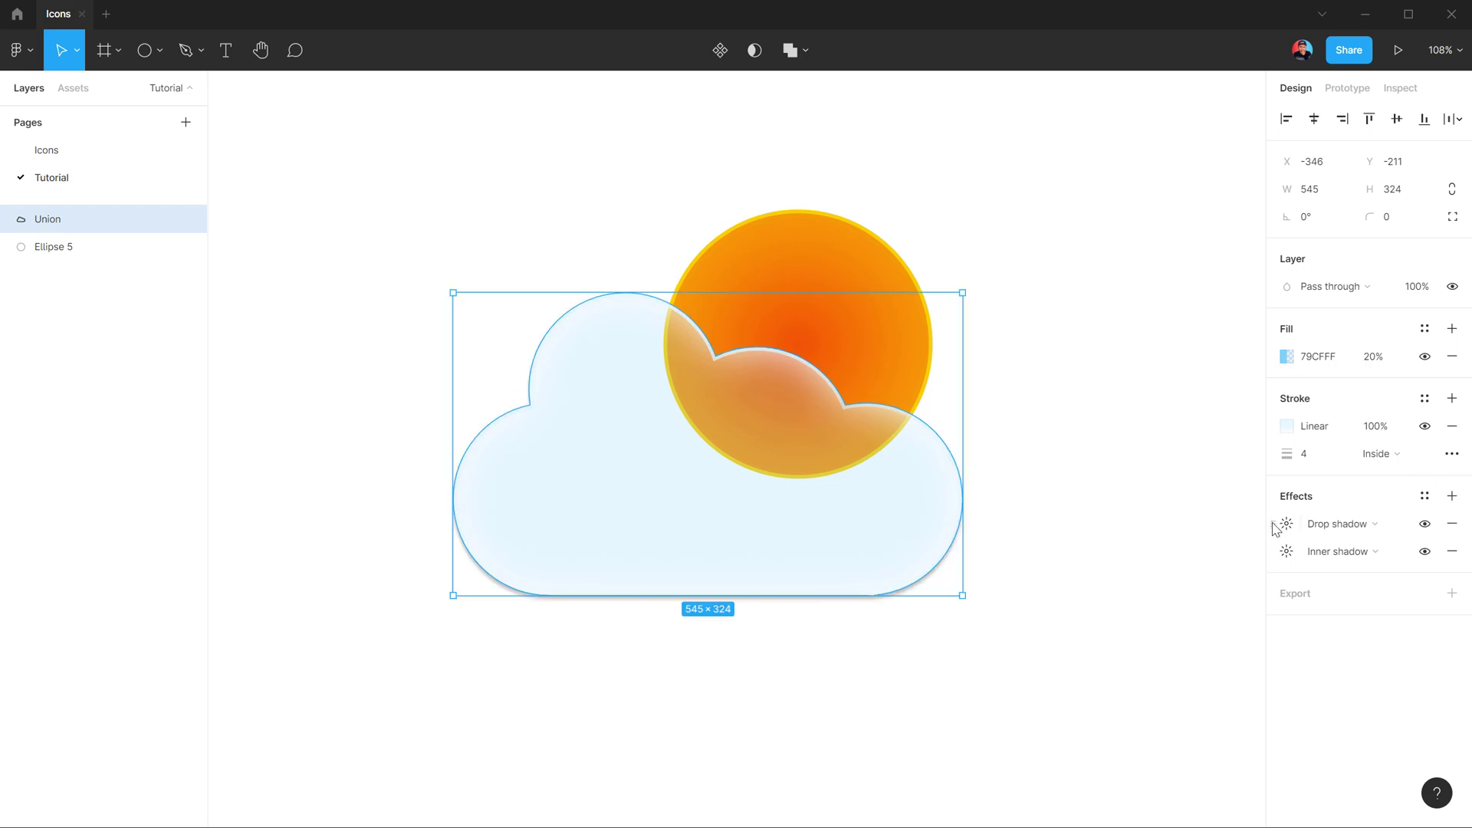
{"action": "left_click_drag", "start_coordinate": [1274, 529], "coordinate": [1272, 559]}
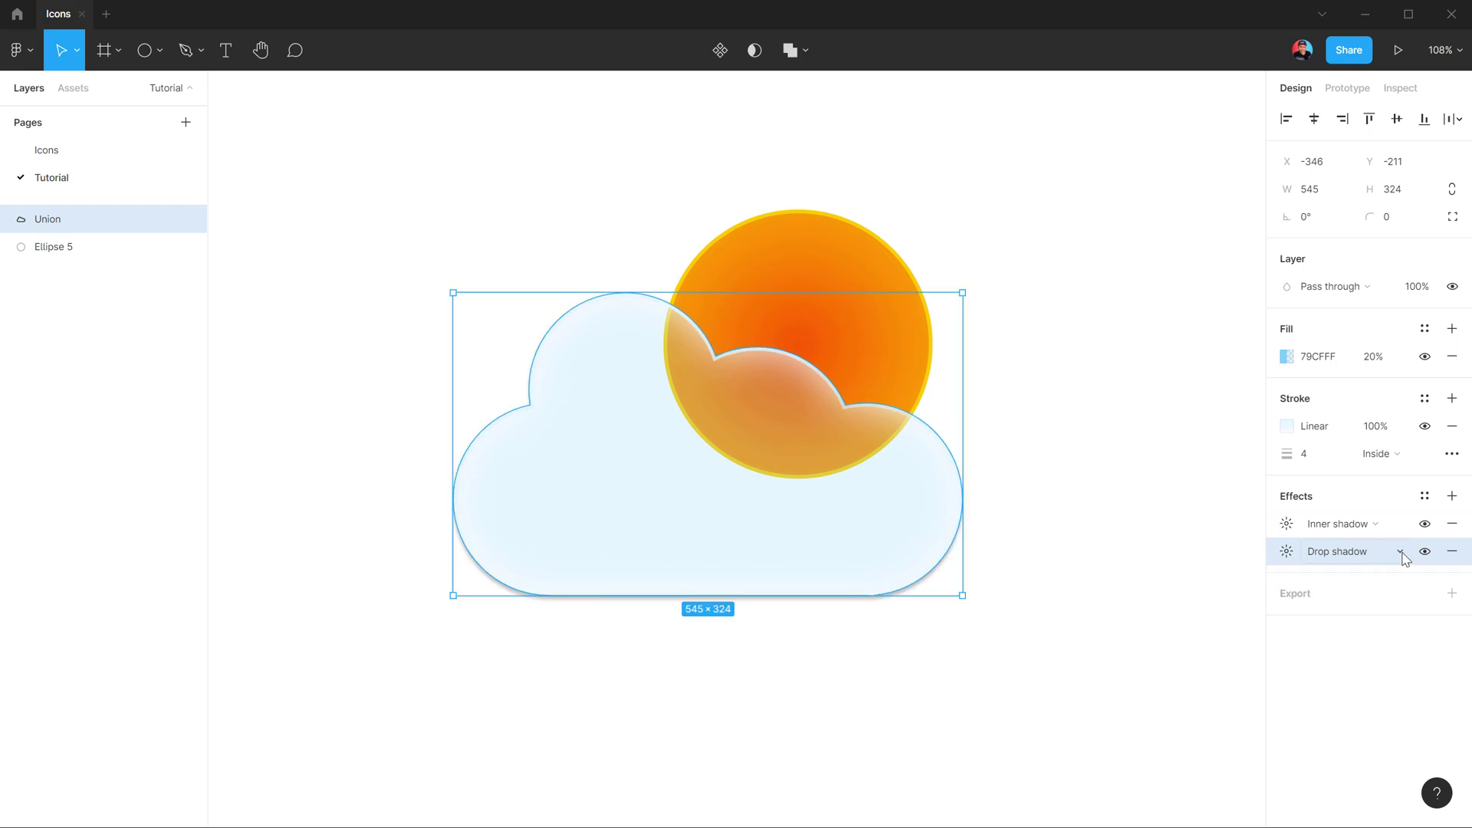
Convert the cloud's second effect into a Background blur of 51, then deselect the cloud.
{"action": "left_click", "coordinate": [1402, 554]}
{"action": "left_click", "coordinate": [1369, 592]}
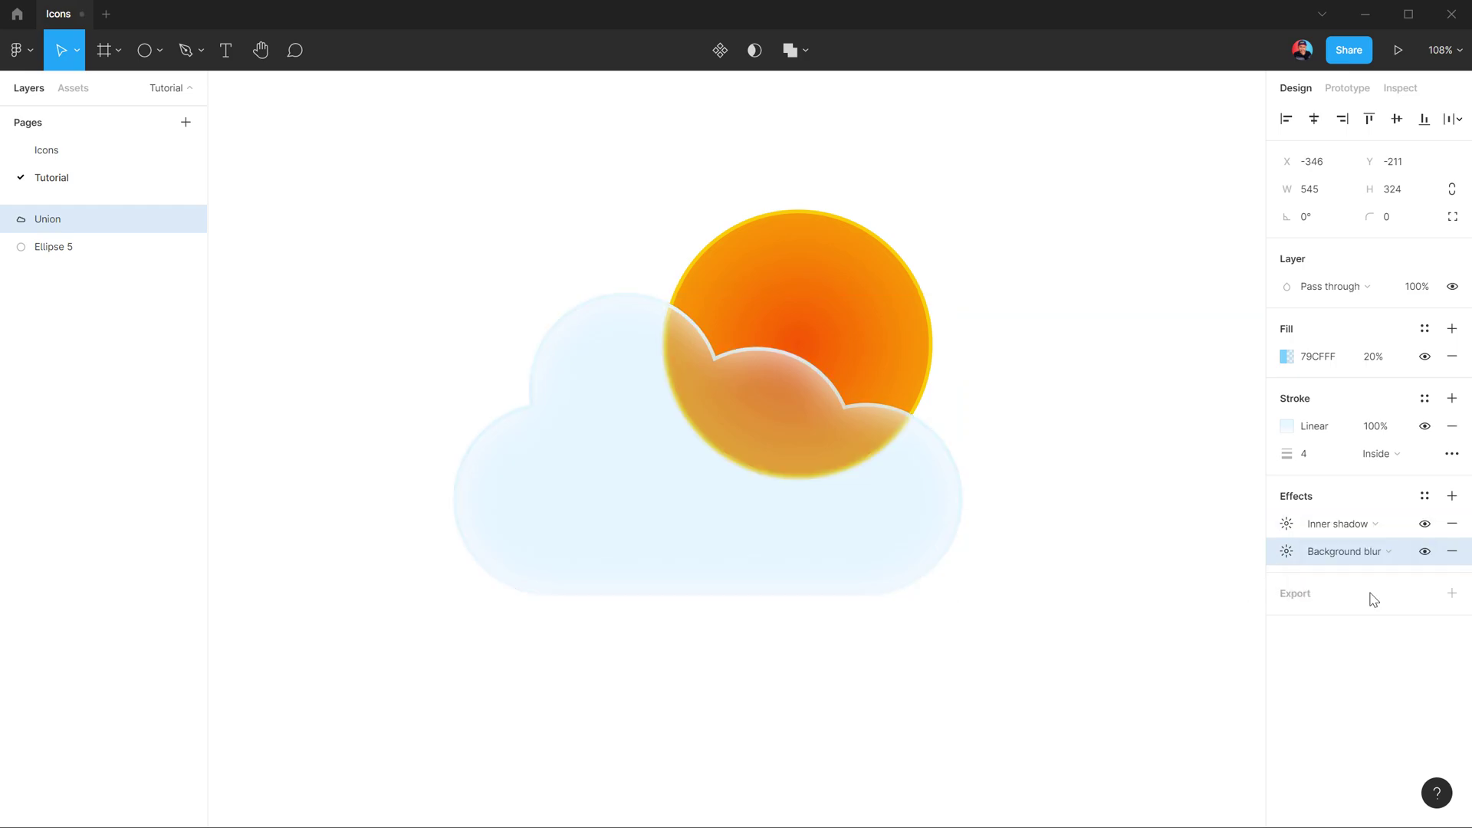
{"action": "left_click", "coordinate": [1286, 552]}
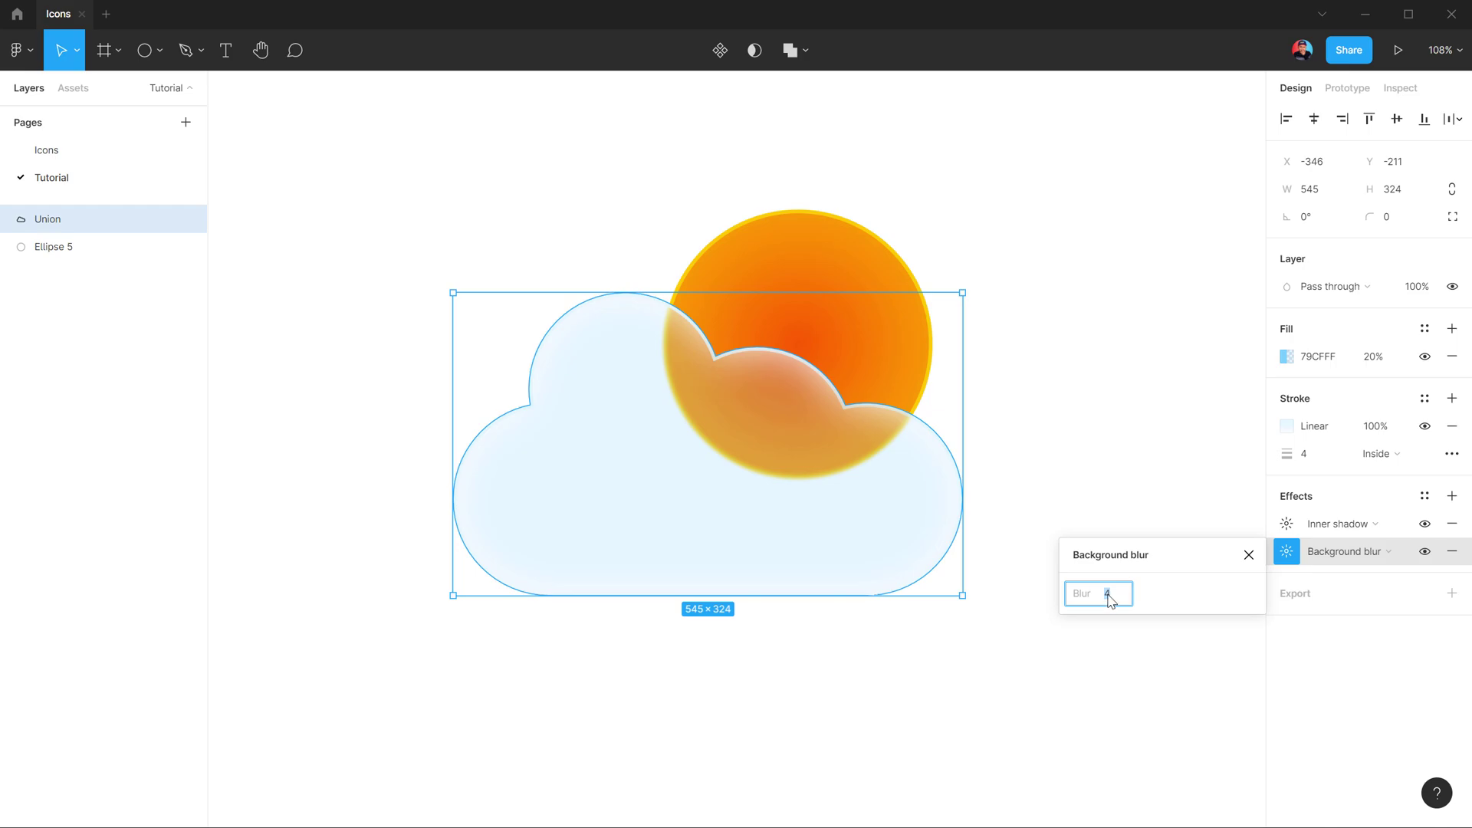
{"action": "left_click_drag", "start_coordinate": [1107, 594], "coordinate": [234, 517]}
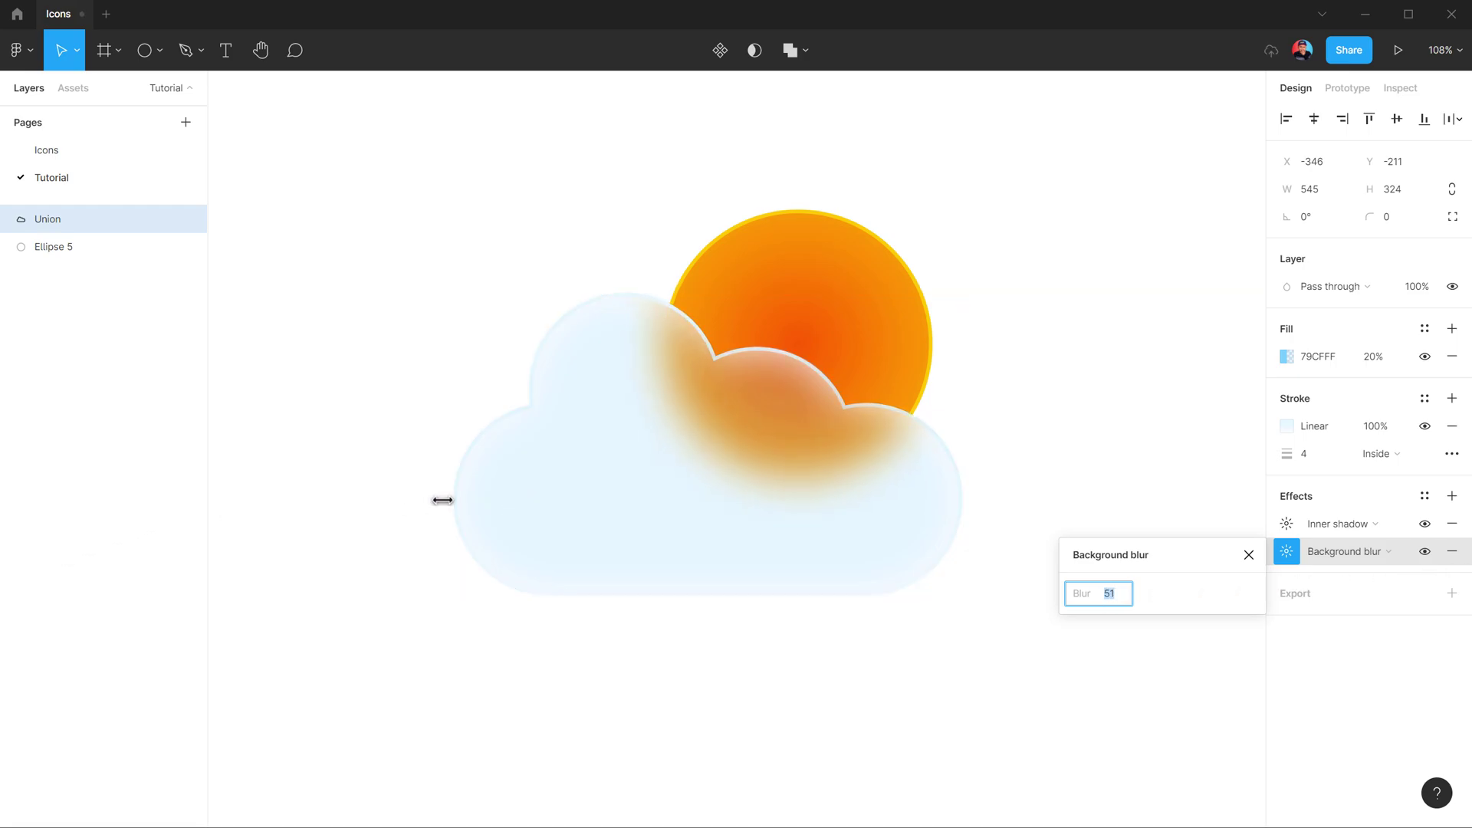
{"action": "left_click_drag", "start_coordinate": [235, 517], "coordinate": [1441, 647]}
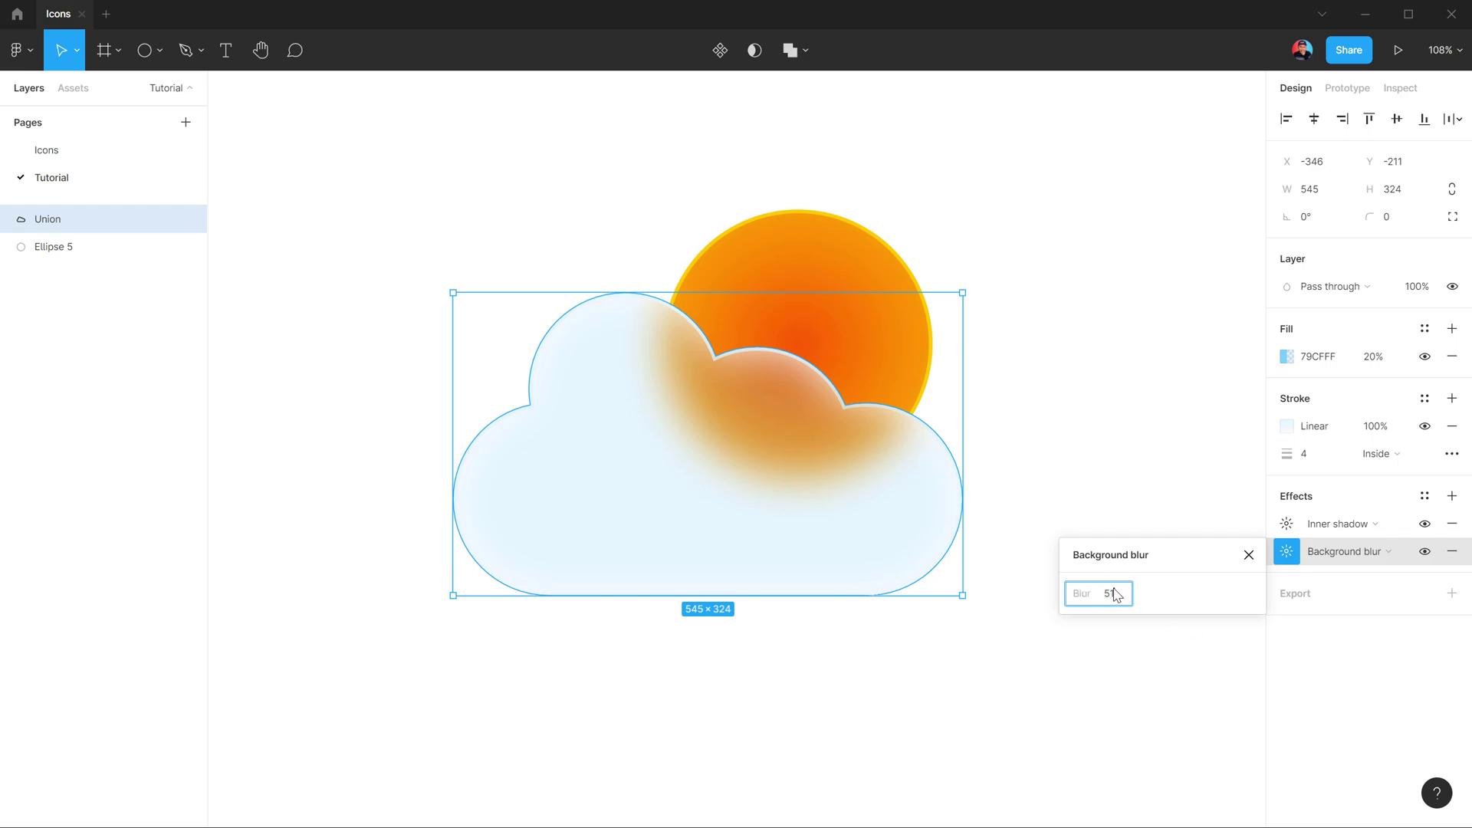
{"action": "key", "text": "Escape"}
{"action": "key", "text": "Escape"}
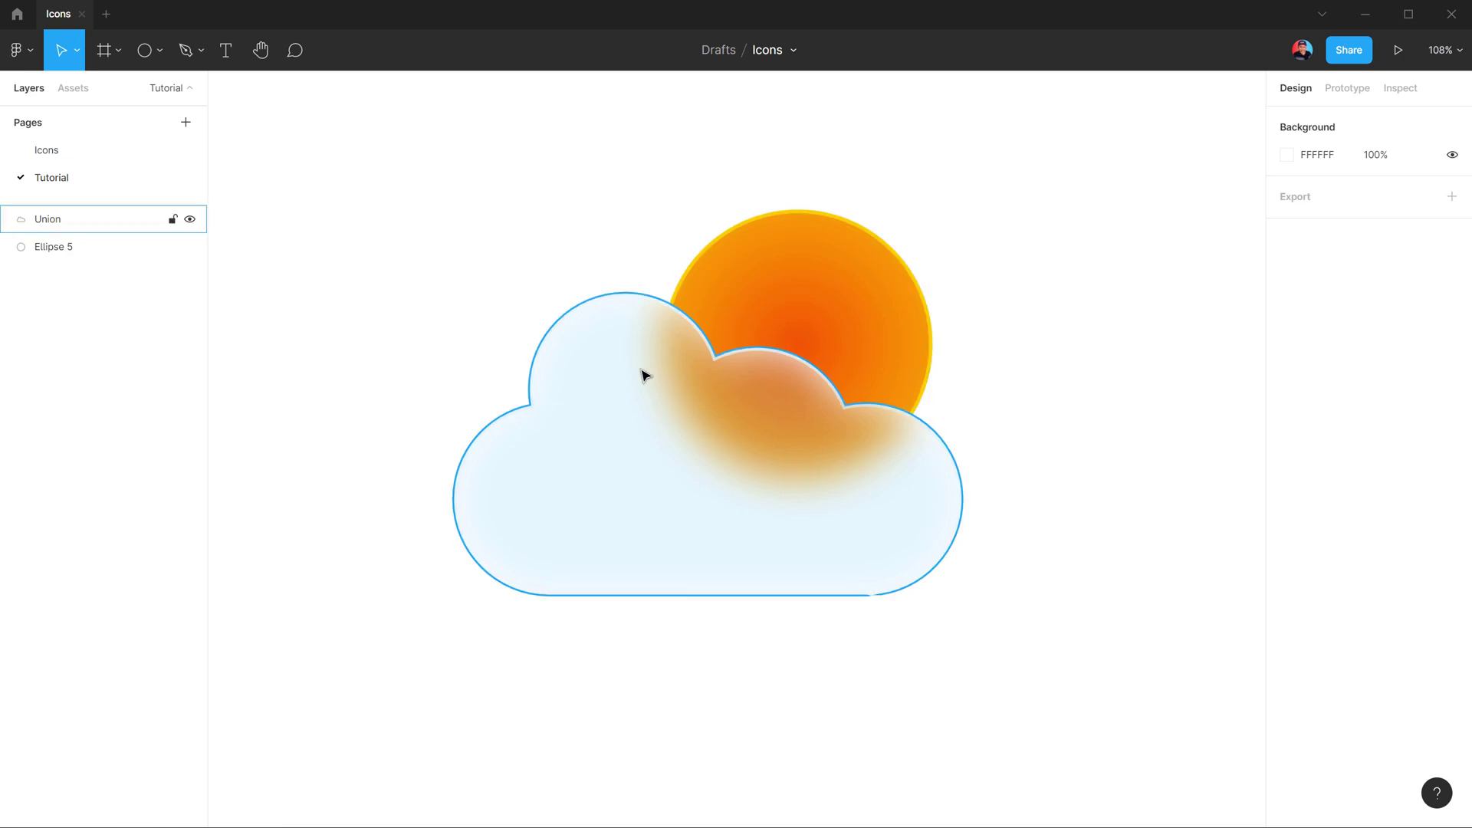
{"action": "scroll", "coordinate": [729, 329], "scroll_direction": "down", "scroll_amount": 2, "text": "ctrl"}
{"action": "scroll", "coordinate": [730, 329], "scroll_direction": "down", "scroll_amount": 3, "text": "ctrl"}
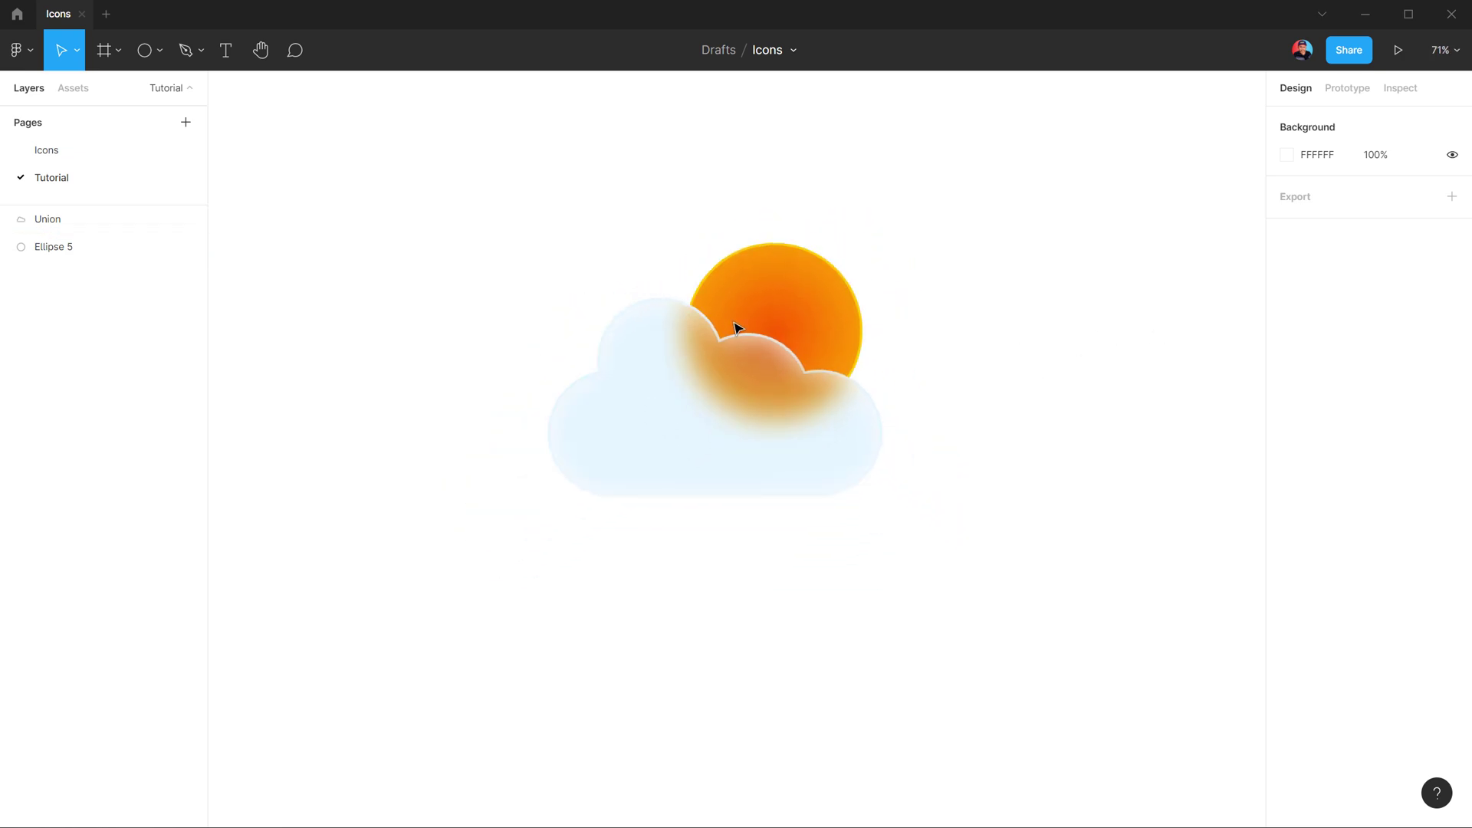
{"action": "scroll", "coordinate": [735, 329], "scroll_direction": "down", "scroll_amount": 3, "text": "ctrl"}
{"action": "scroll", "coordinate": [735, 328], "scroll_direction": "down", "scroll_amount": 3, "text": "ctrl"}
{"action": "left_click_drag", "start_coordinate": [809, 349], "coordinate": [803, 350]}
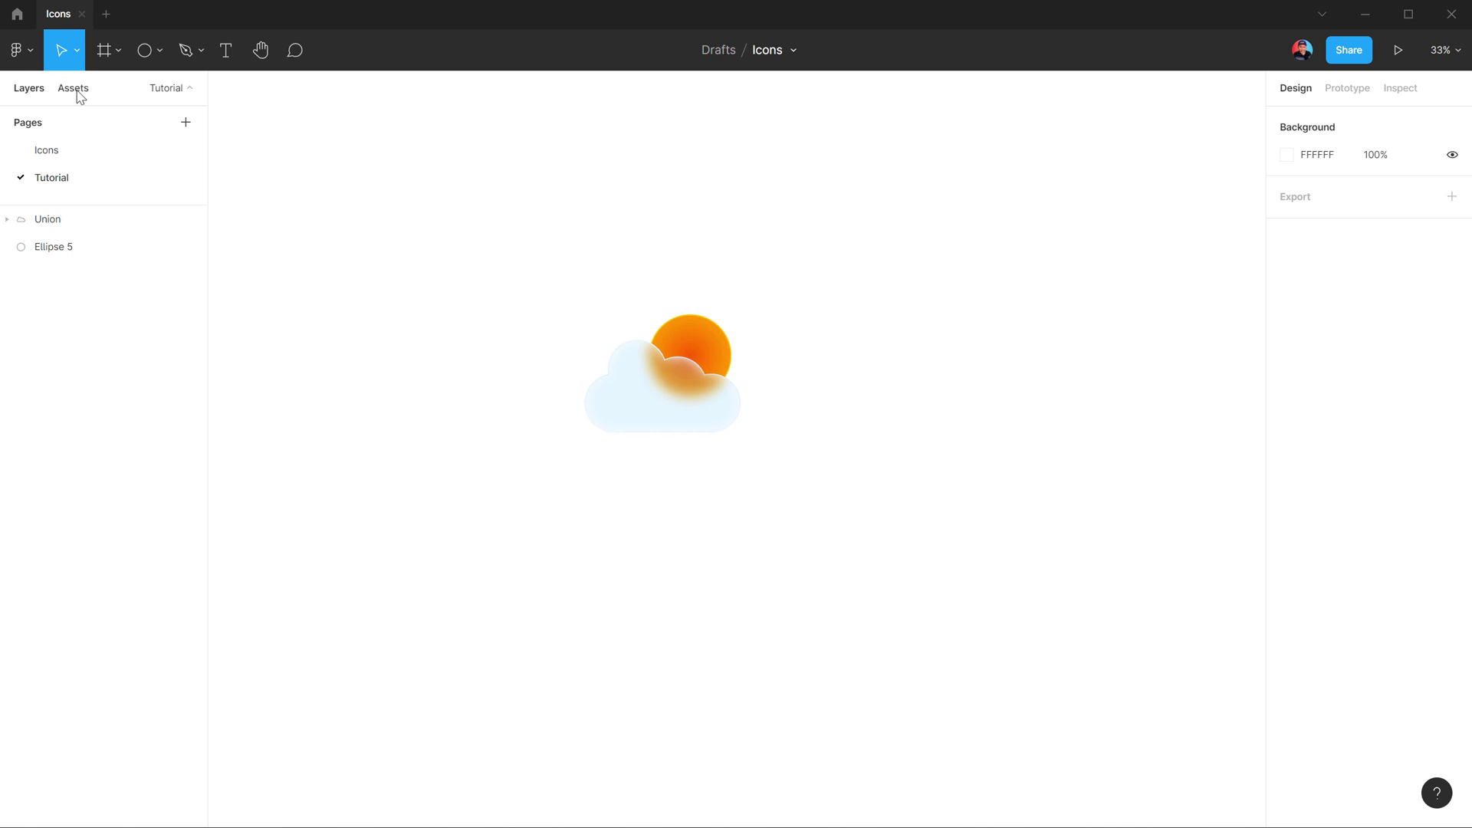
{"action": "left_click", "coordinate": [46, 150]}
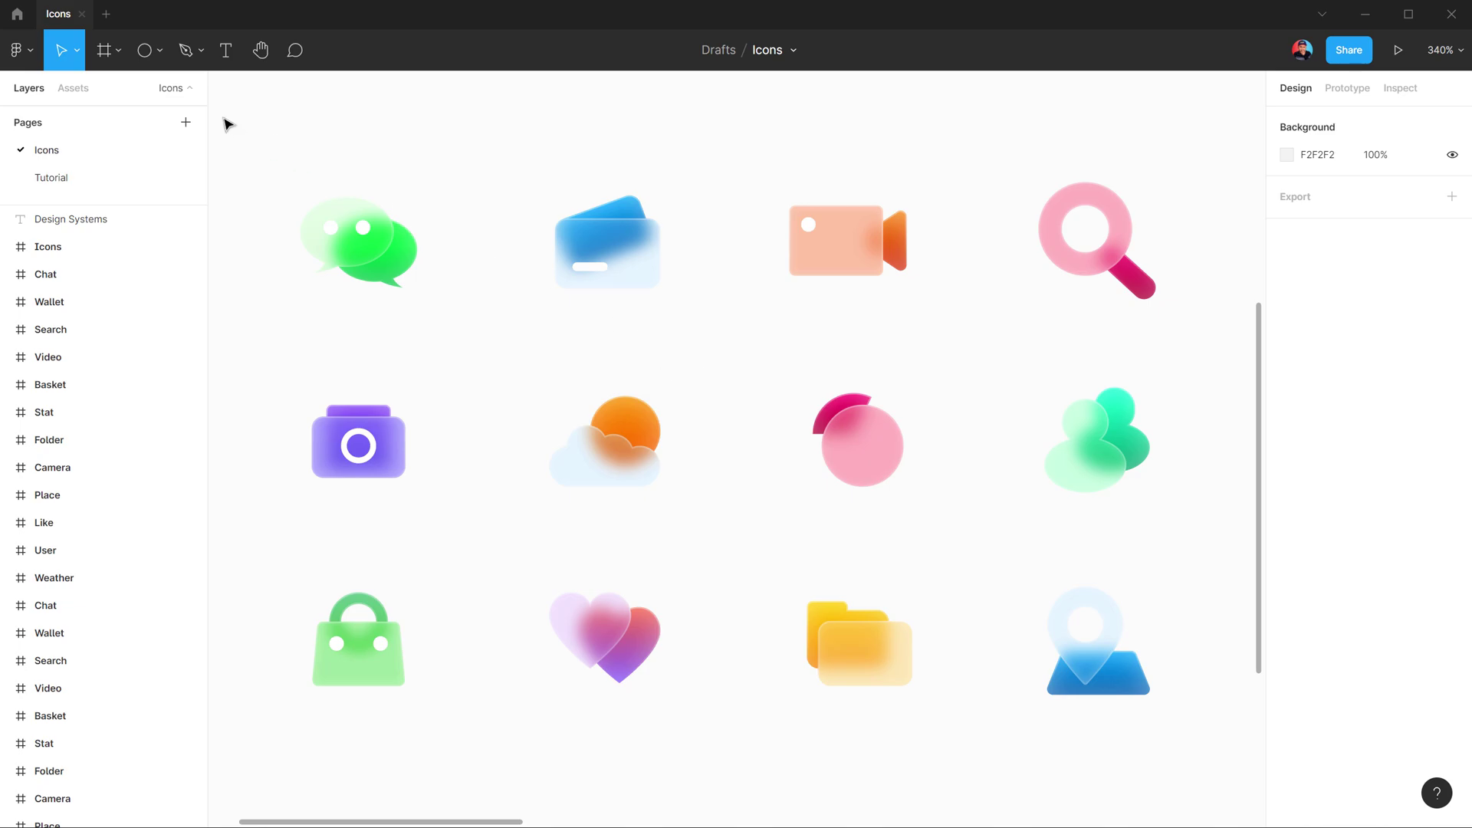
{"action": "left_click", "coordinate": [51, 177]}
{"action": "scroll", "coordinate": [743, 339], "scroll_direction": "up", "scroll_amount": 5}
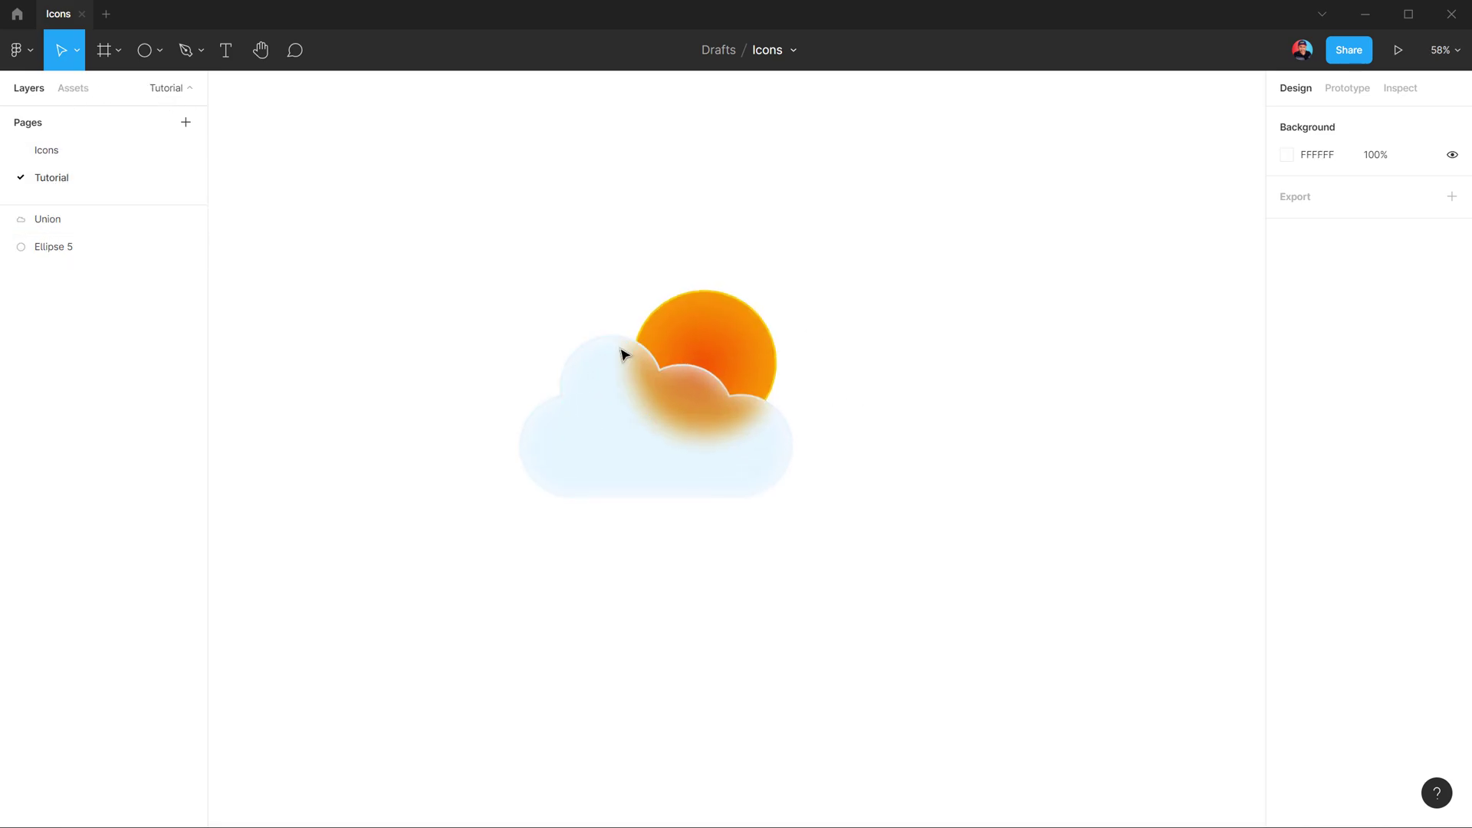
{"action": "scroll", "coordinate": [618, 355], "scroll_direction": "up", "scroll_amount": 3}
{"action": "scroll", "coordinate": [935, 372], "scroll_direction": "left", "scroll_amount": 2}
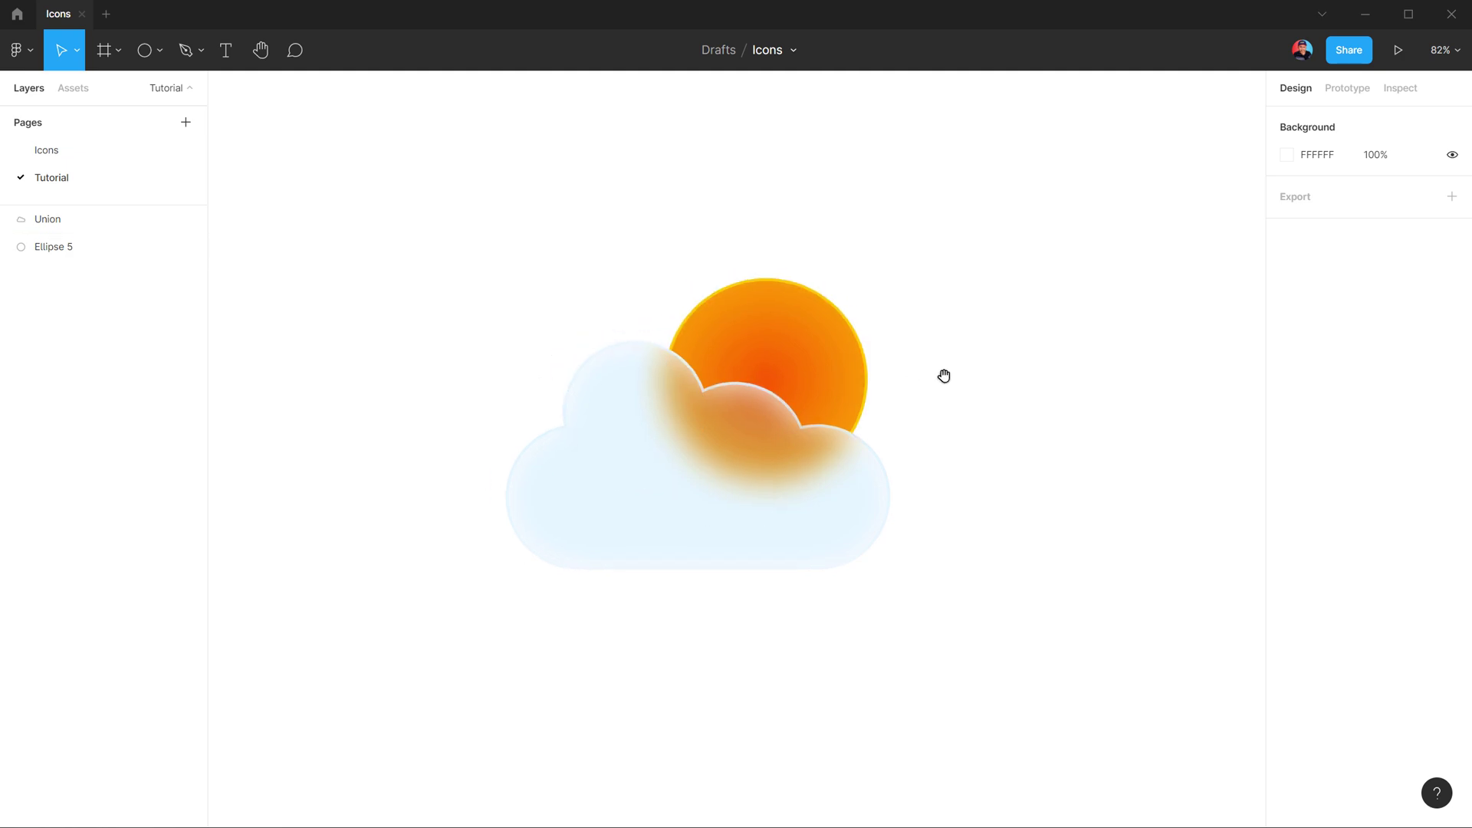